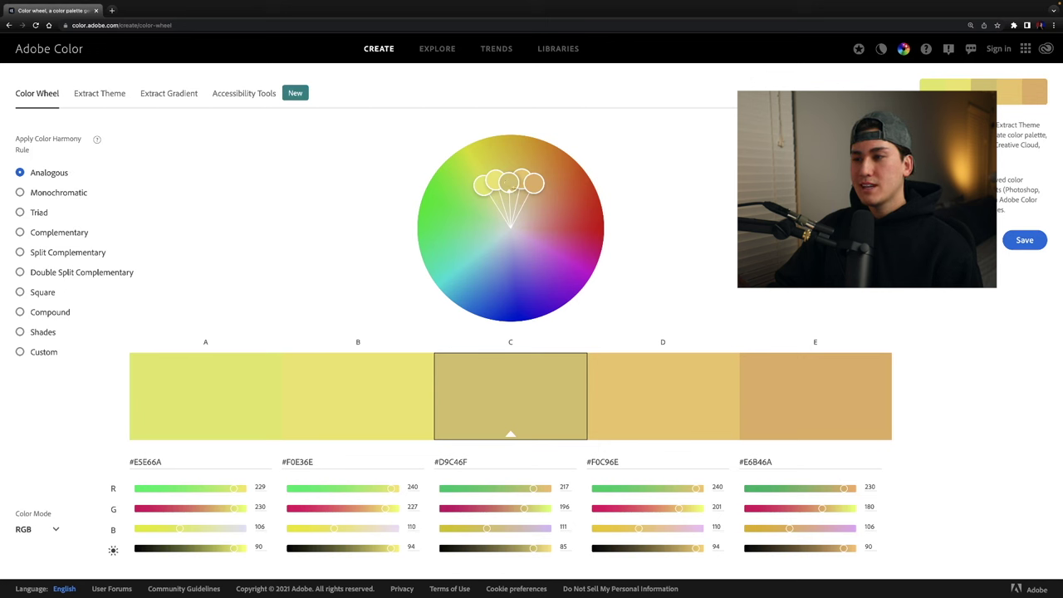
Step: Shift the Analogous palette's base color on the wheel to golden #DBAA2B and on to green #57DB4D
left_click_drag(509, 182, 523, 153)
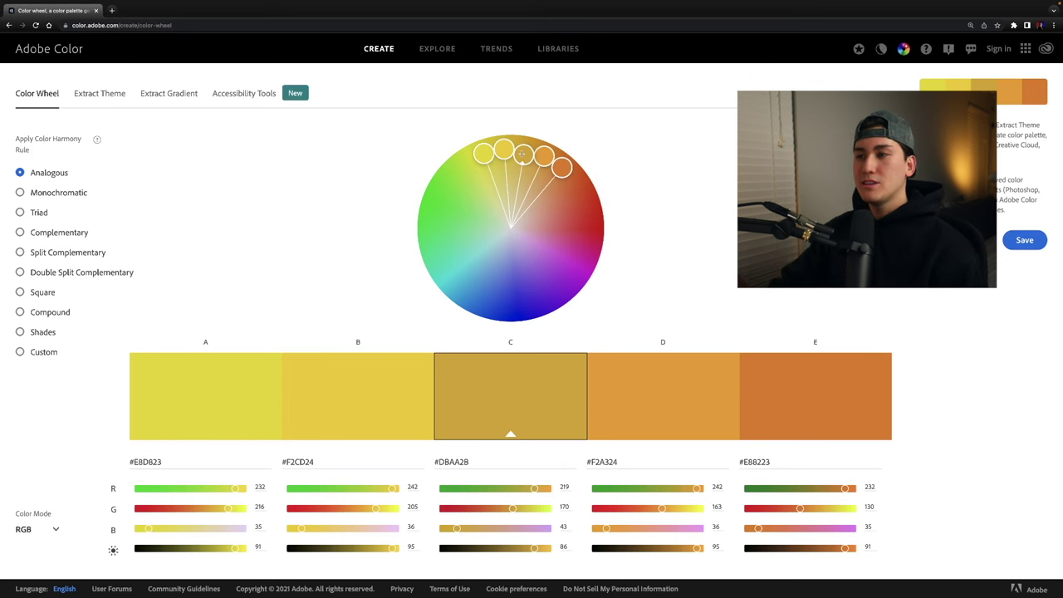
left_click_drag(522, 153, 437, 208)
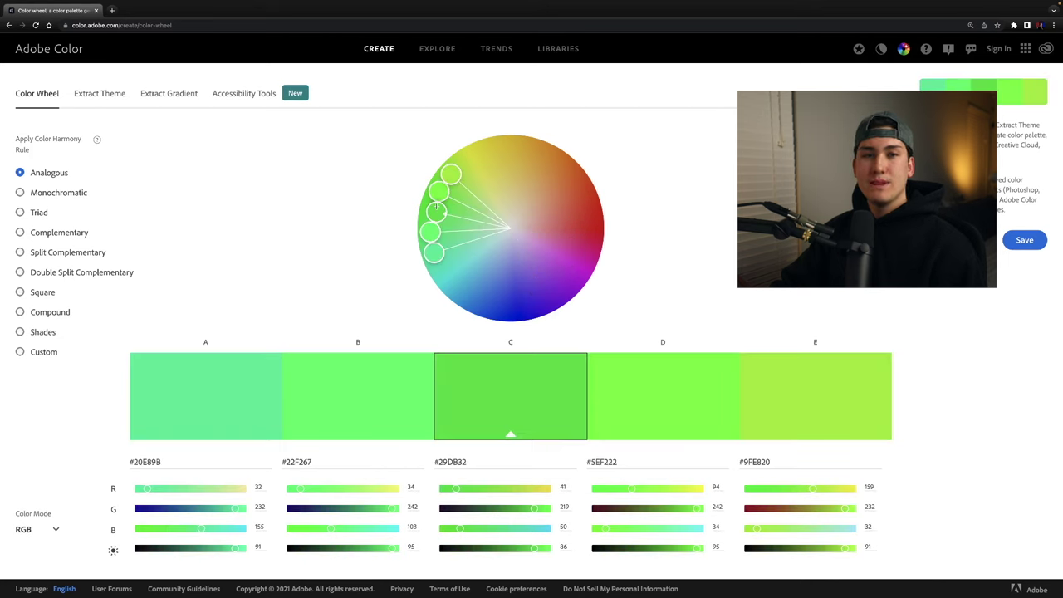
left_click_drag(446, 212, 449, 205)
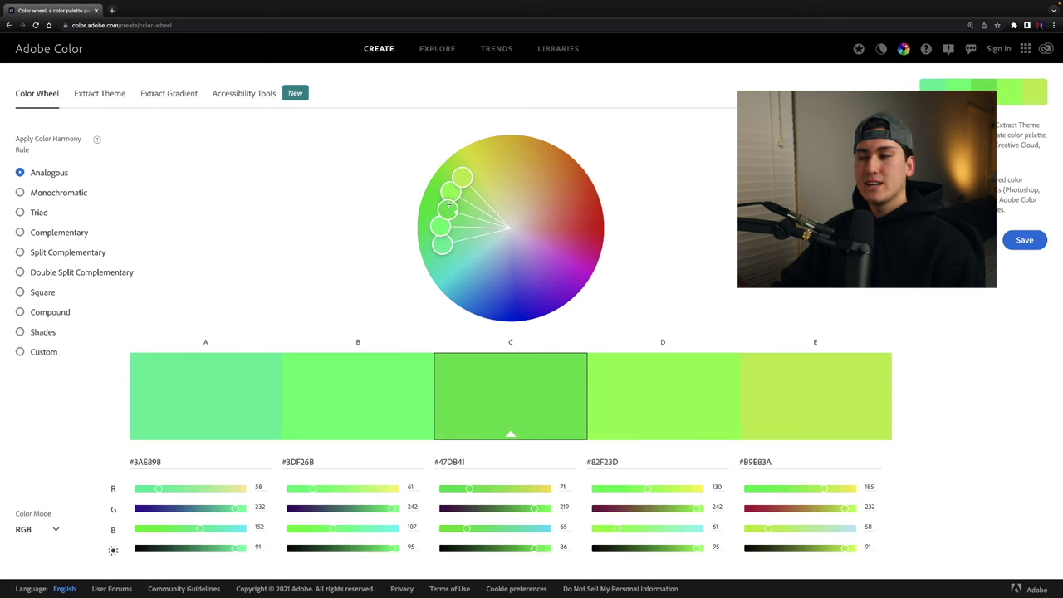
mouse_move(449, 209)
left_mouse_down()
mouse_move(454, 193)
mouse_move(439, 206)
left_mouse_up()
Step: Try the Monochromatic and Triad harmony rules, moving the base color to green #1BDB21, magenta #DB35A2 and on toward red
left_click(81, 192)
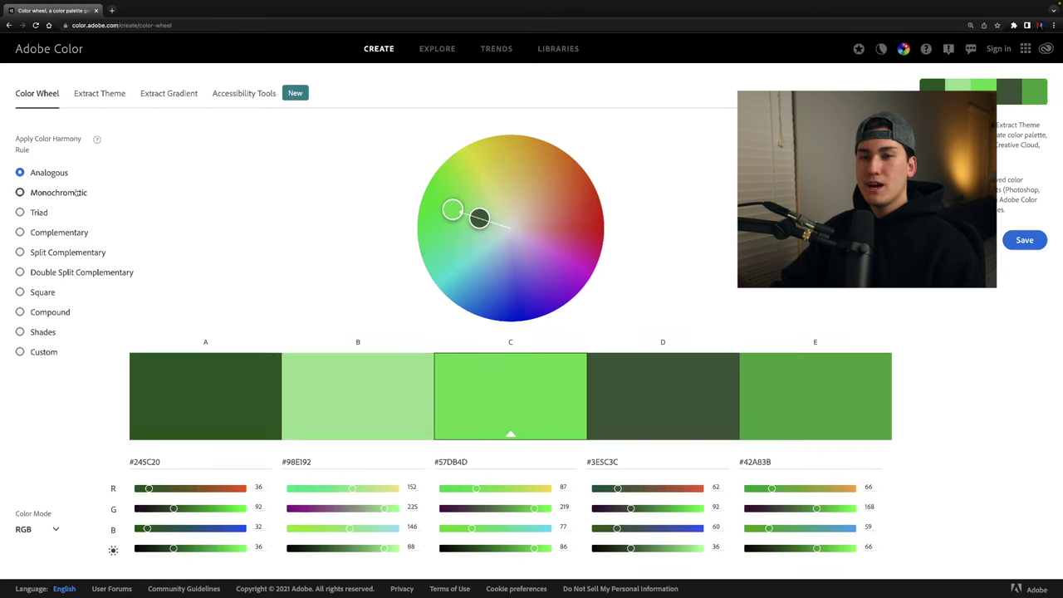
mouse_move(452, 210)
left_mouse_down()
mouse_move(430, 209)
mouse_move(454, 213)
mouse_move(435, 206)
mouse_move(471, 166)
mouse_move(515, 162)
mouse_move(580, 218)
mouse_move(562, 279)
mouse_move(510, 287)
mouse_move(506, 300)
mouse_move(461, 280)
mouse_move(431, 208)
left_mouse_up()
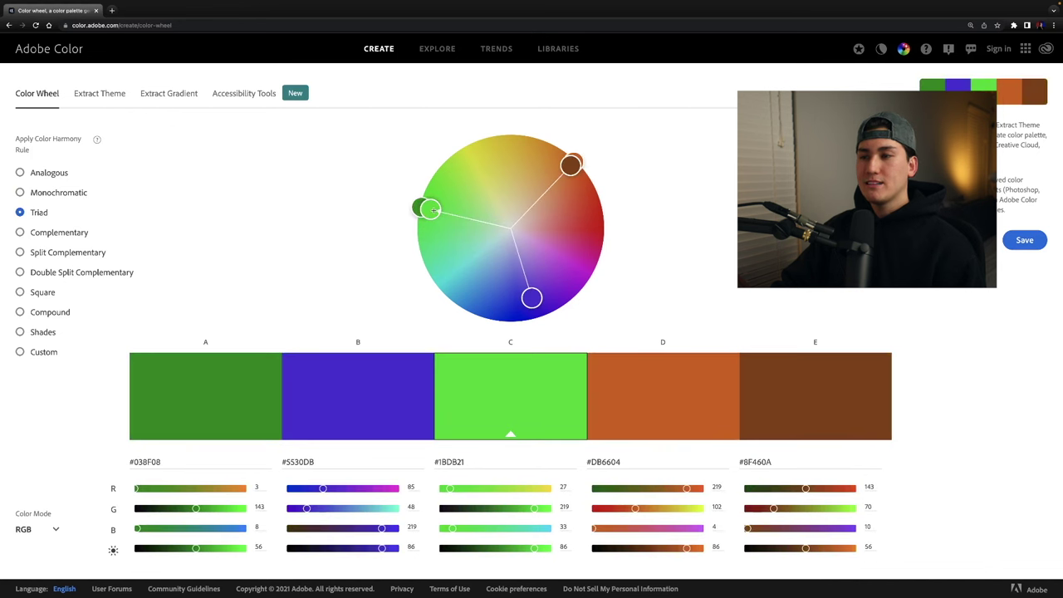
mouse_move(430, 209)
left_mouse_down()
mouse_move(446, 221)
mouse_move(448, 266)
mouse_move(489, 290)
mouse_move(555, 298)
mouse_move(582, 240)
mouse_move(577, 252)
left_mouse_up()
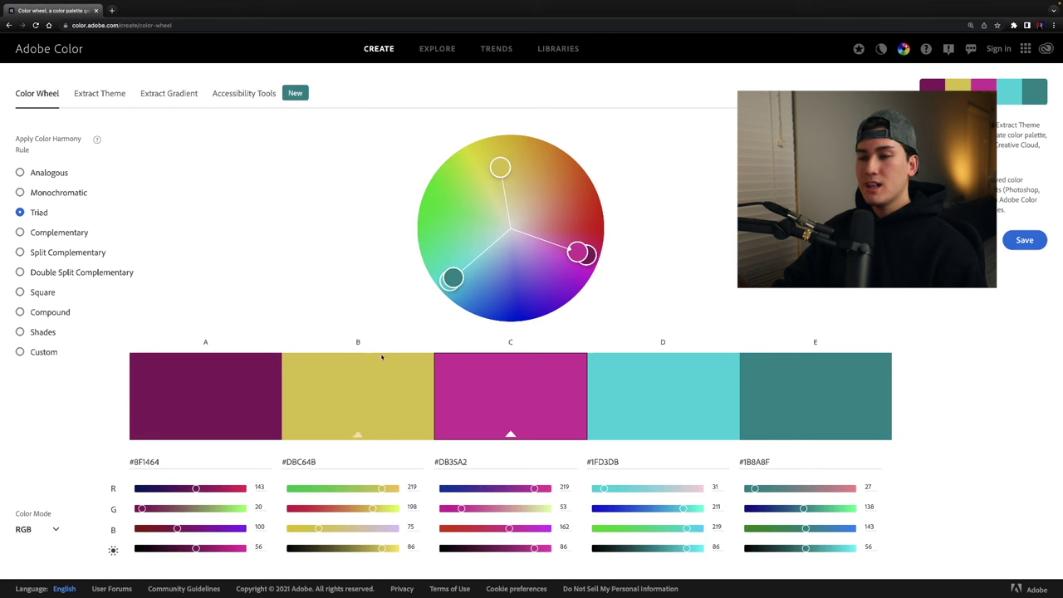
left_click_drag(573, 249, 579, 229)
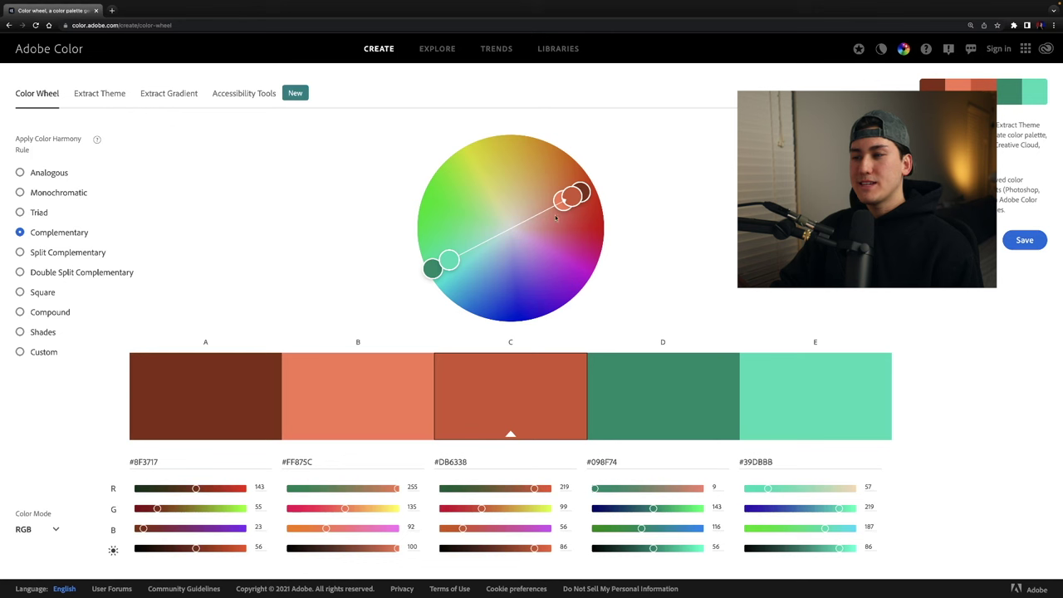
Step: Try base colors with the Complementary and Split Complementary rules, including orange #DB7C2D, orange #DB7E2B and blue #239CDB
left_click_drag(569, 199, 557, 175)
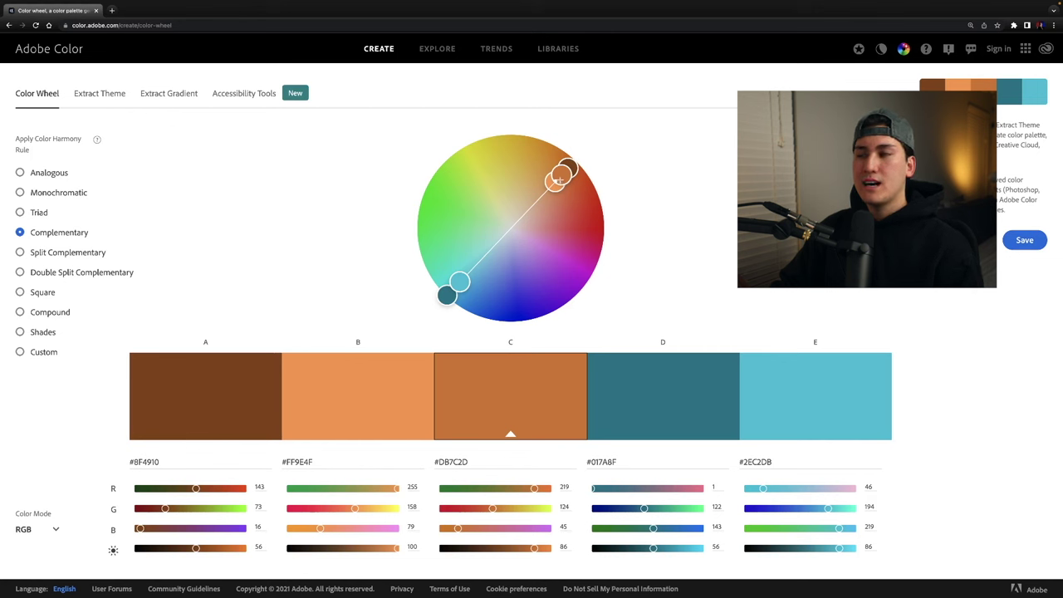
left_click_drag(550, 176, 559, 202)
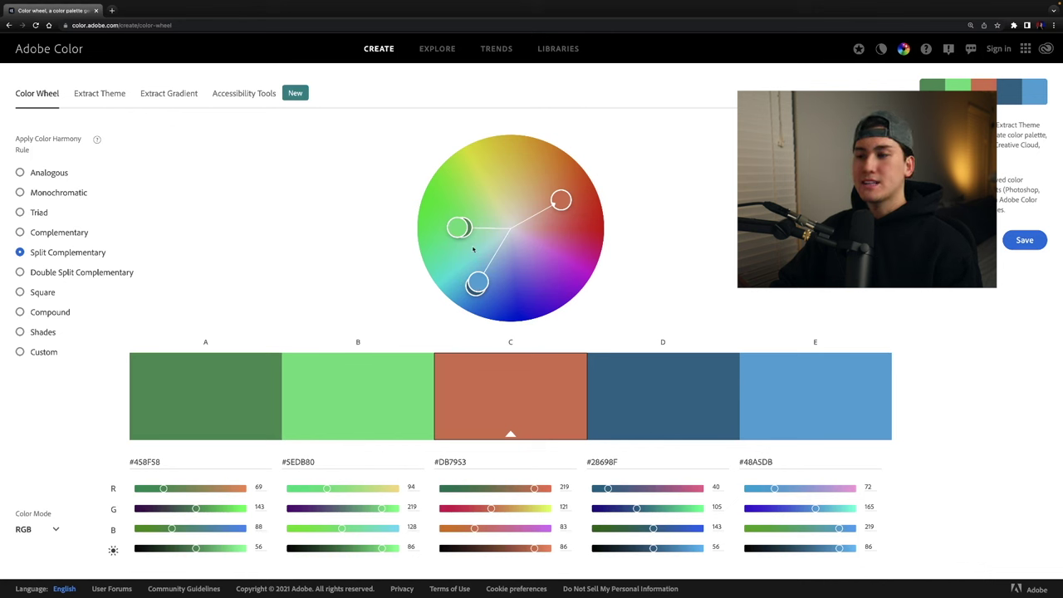
left_click_drag(562, 200, 561, 172)
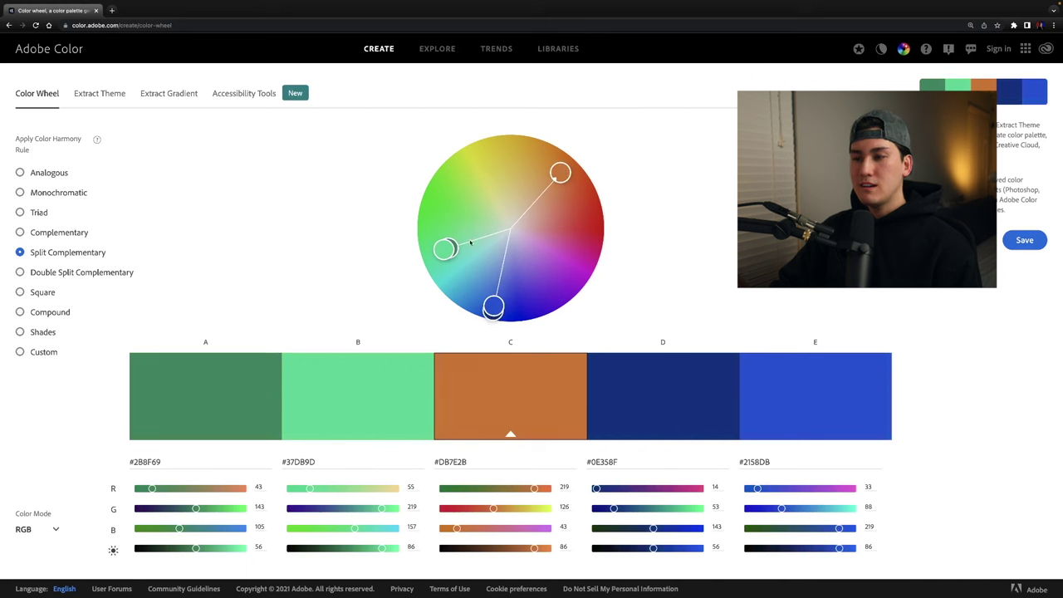
left_click_drag(499, 305, 469, 295)
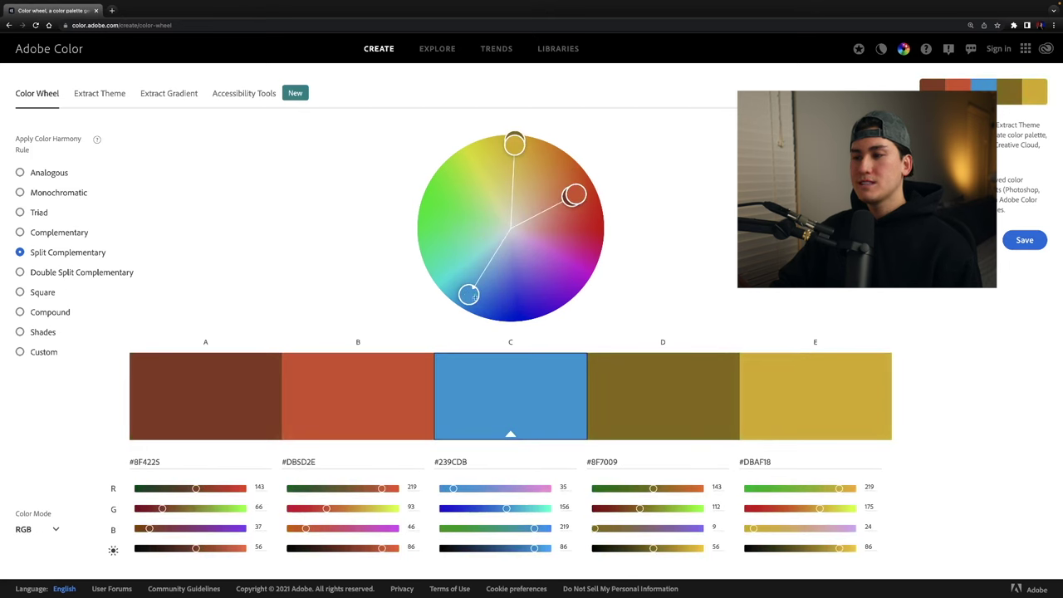
Step: Try Double Split Complementary with magenta base #DB33B8, and apply the Shades rule with red base color #DB4D4D
left_click(108, 273)
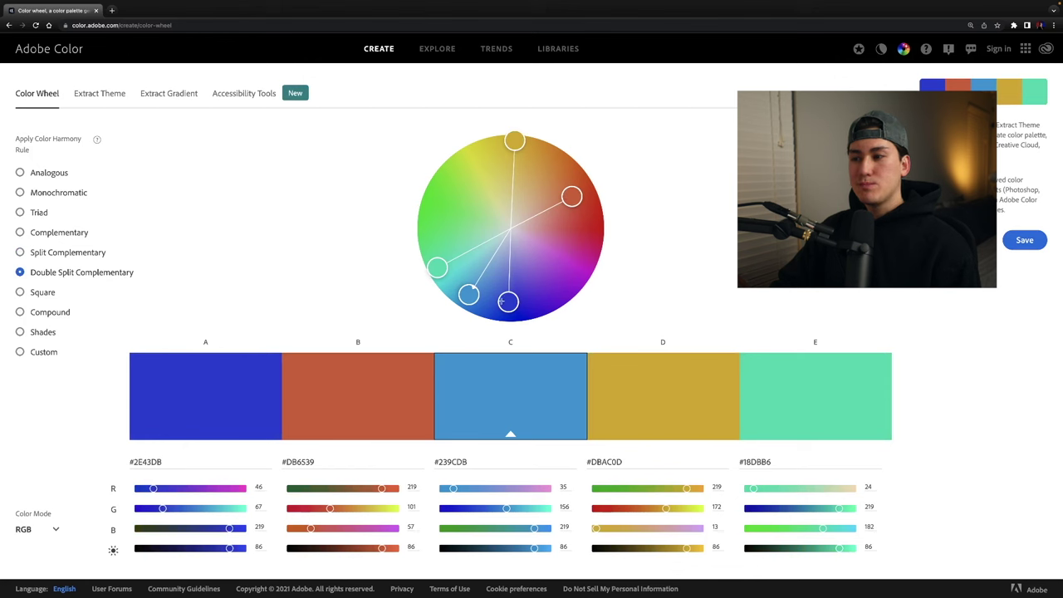
left_click_drag(471, 297, 575, 259)
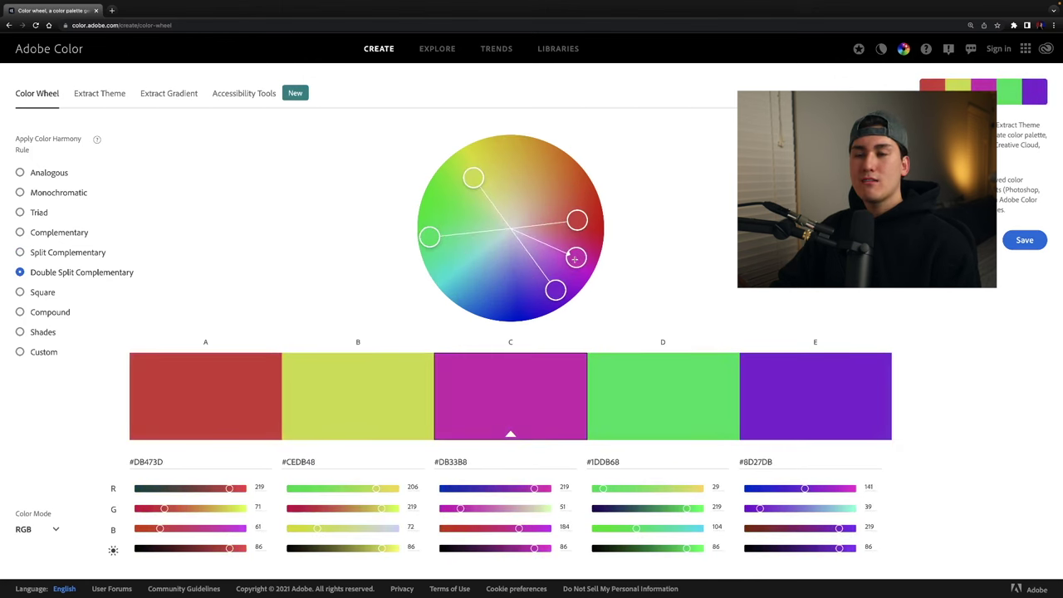
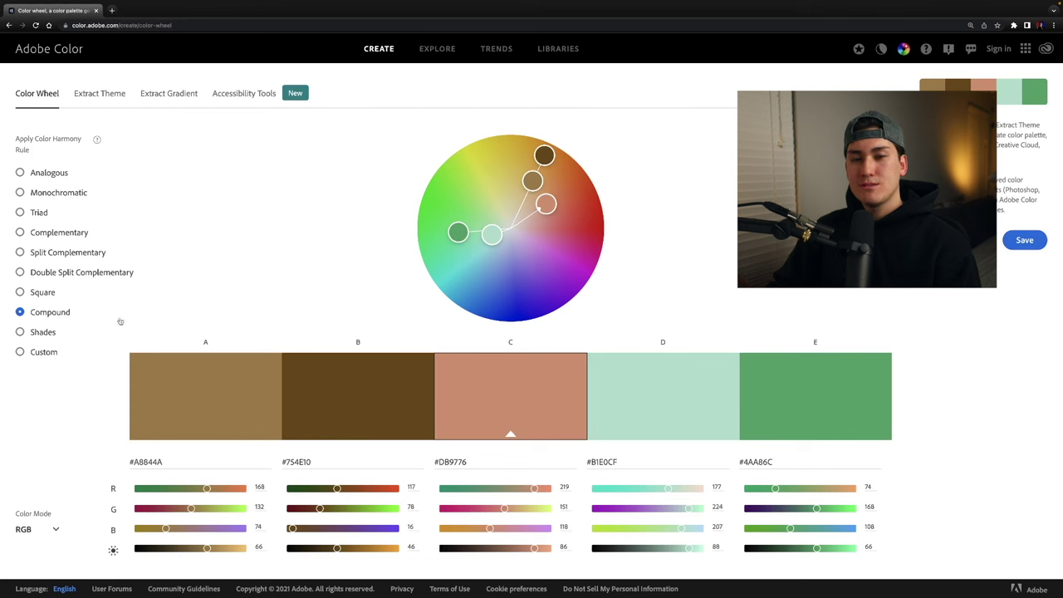
left_click(43, 332)
mouse_move(539, 180)
left_mouse_down()
mouse_move(496, 176)
mouse_move(446, 230)
mouse_move(526, 262)
mouse_move(572, 228)
left_mouse_up()
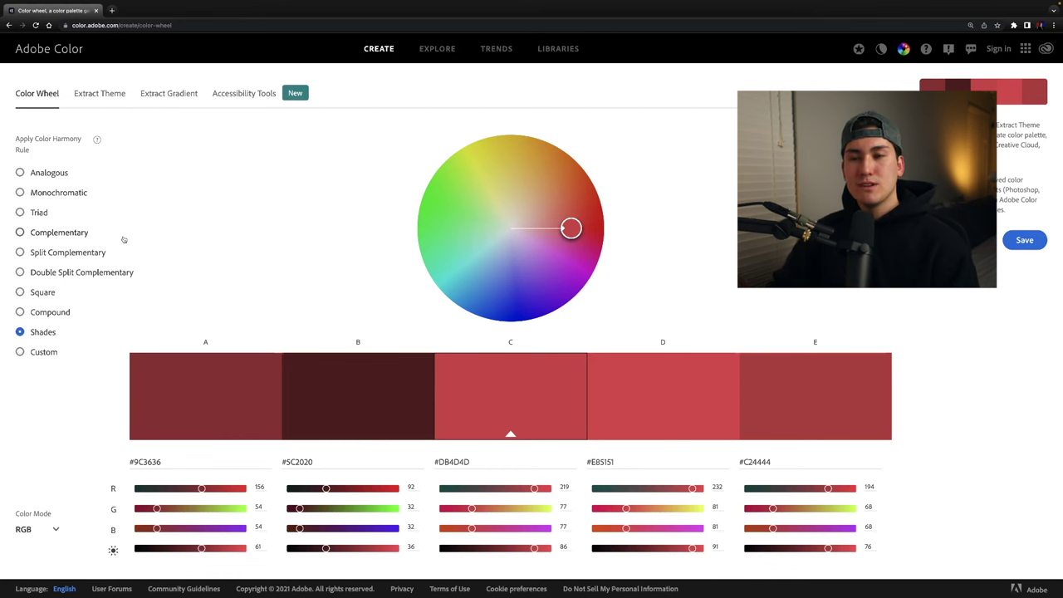
Step: Cycle the red base color through Analogous, Complementary, Split Complementary and Double Split Complementary, and return to Analogous
left_click(52, 173)
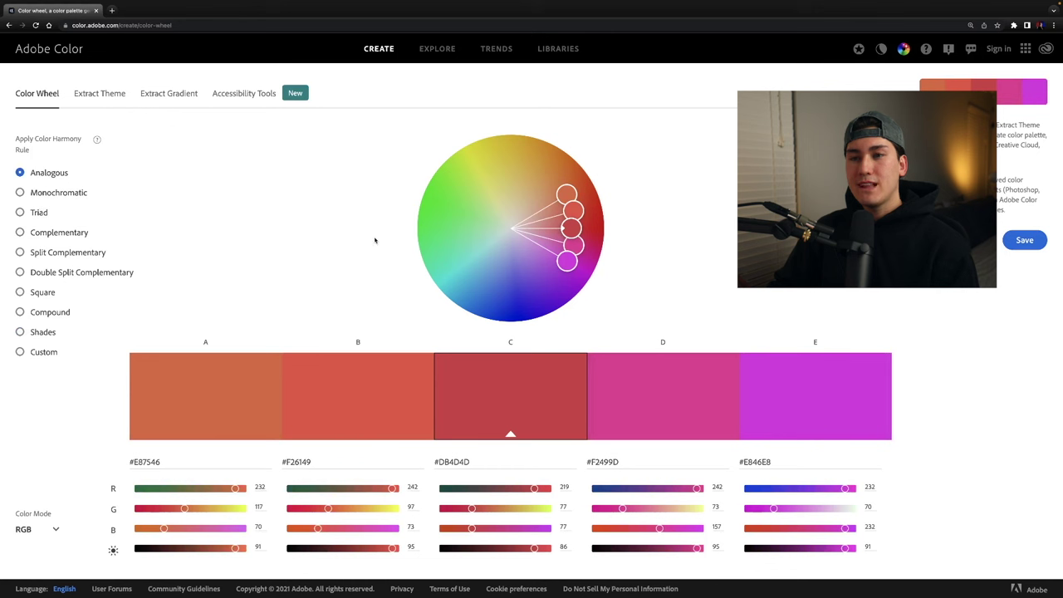
left_click(79, 233)
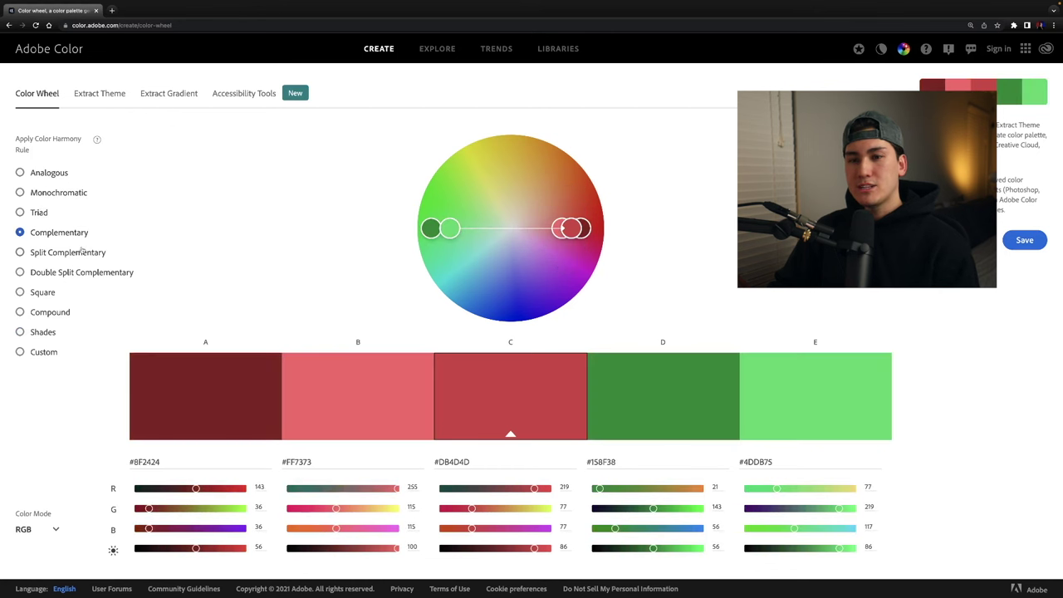
left_click(82, 255)
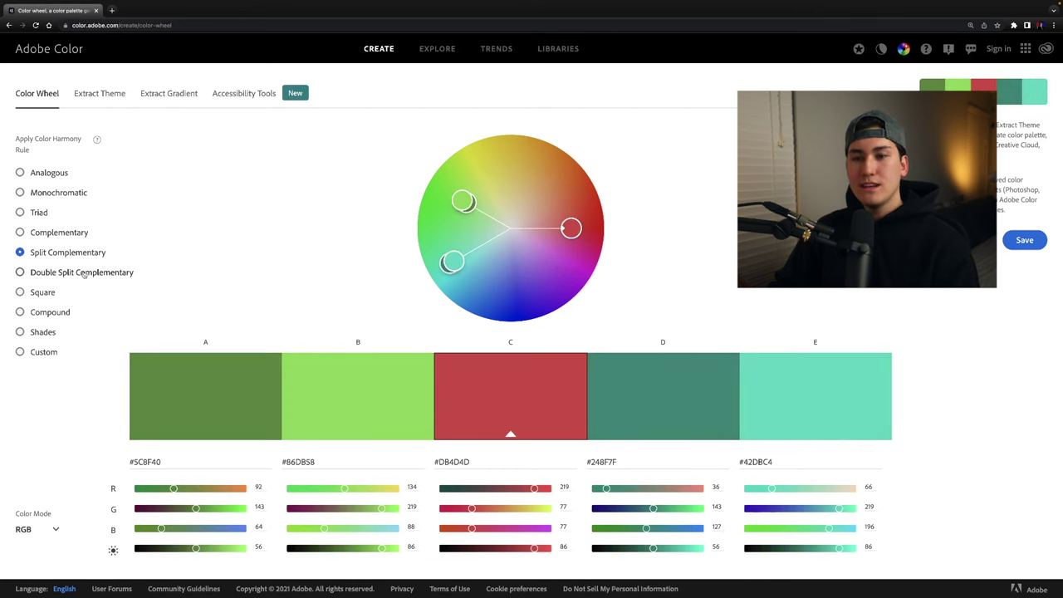
left_click(85, 273)
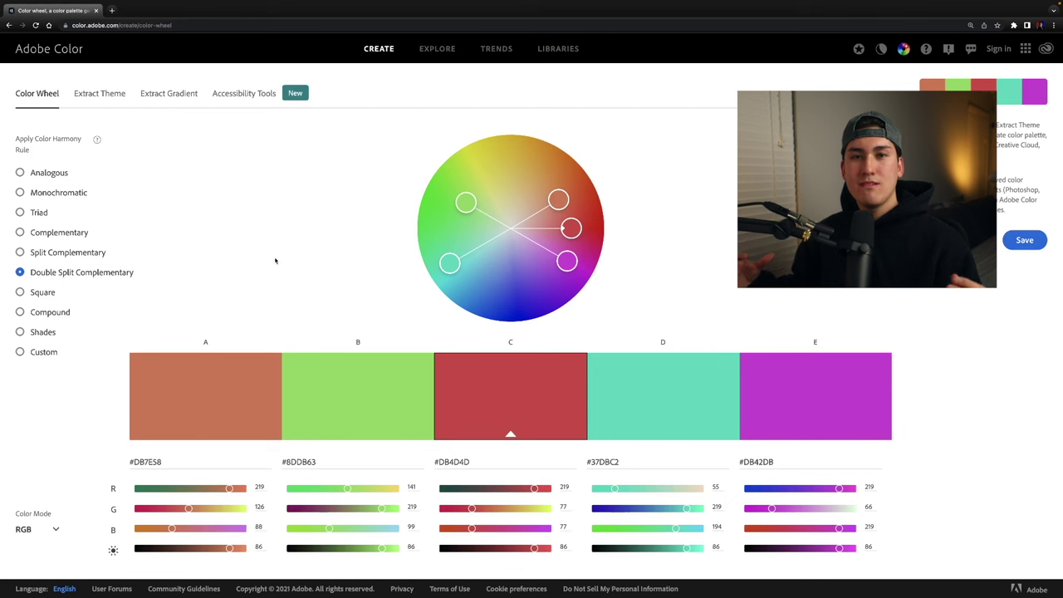
left_click(49, 172)
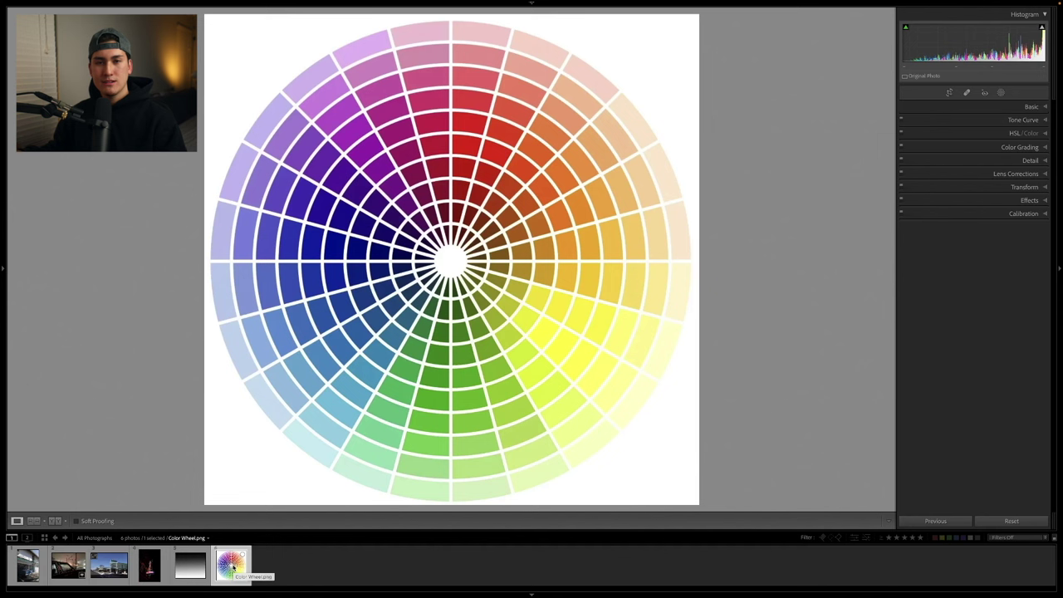
Step: In Lightroom, raise the color wheel image's Temp to +100 and compare it with the unedited version
left_click(1030, 108)
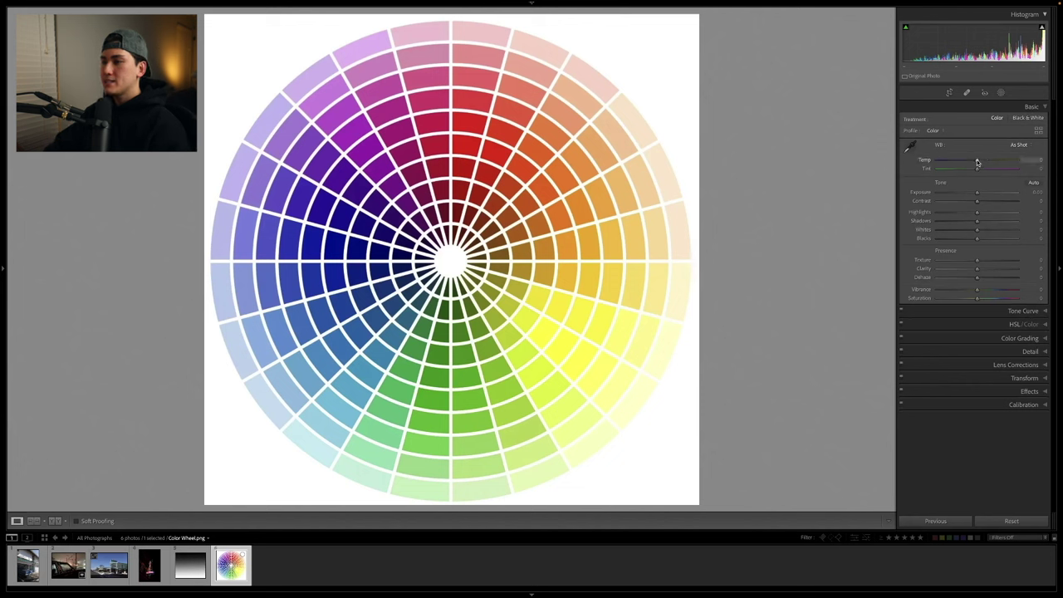
left_click_drag(977, 163, 1021, 161)
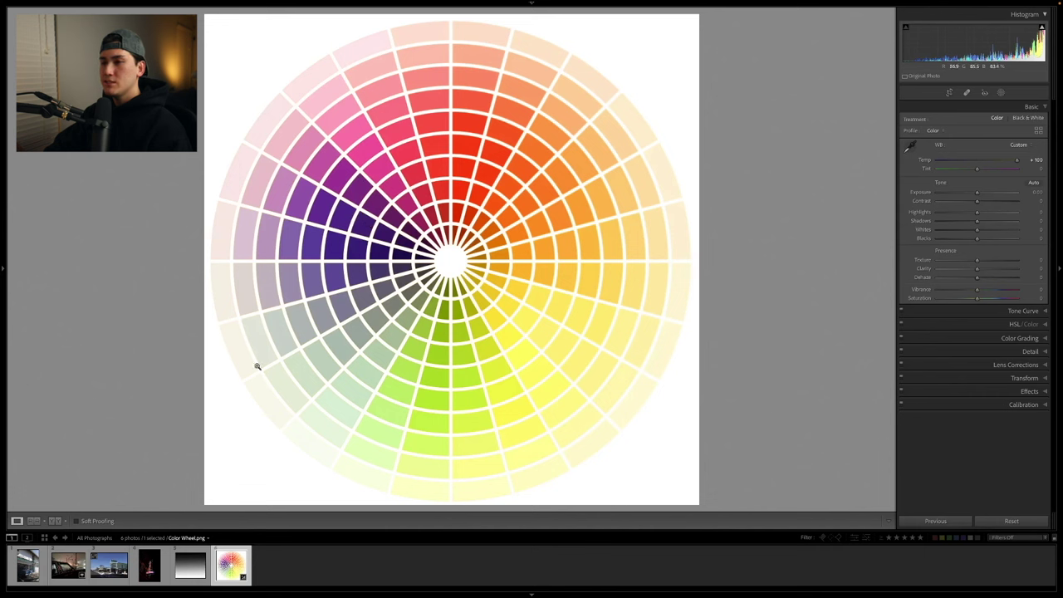
key("backslash")
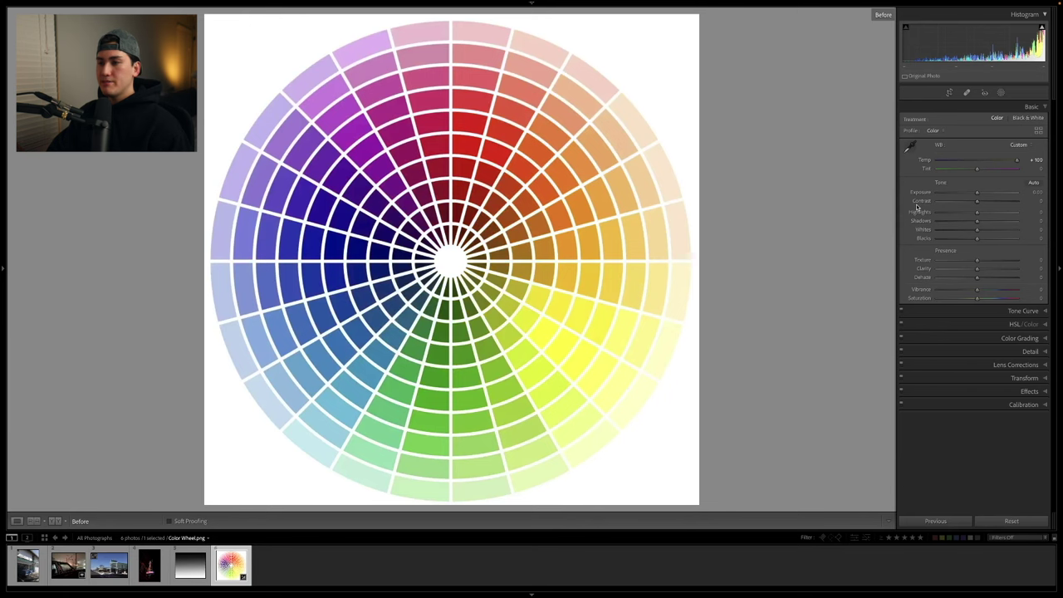
key("backslash")
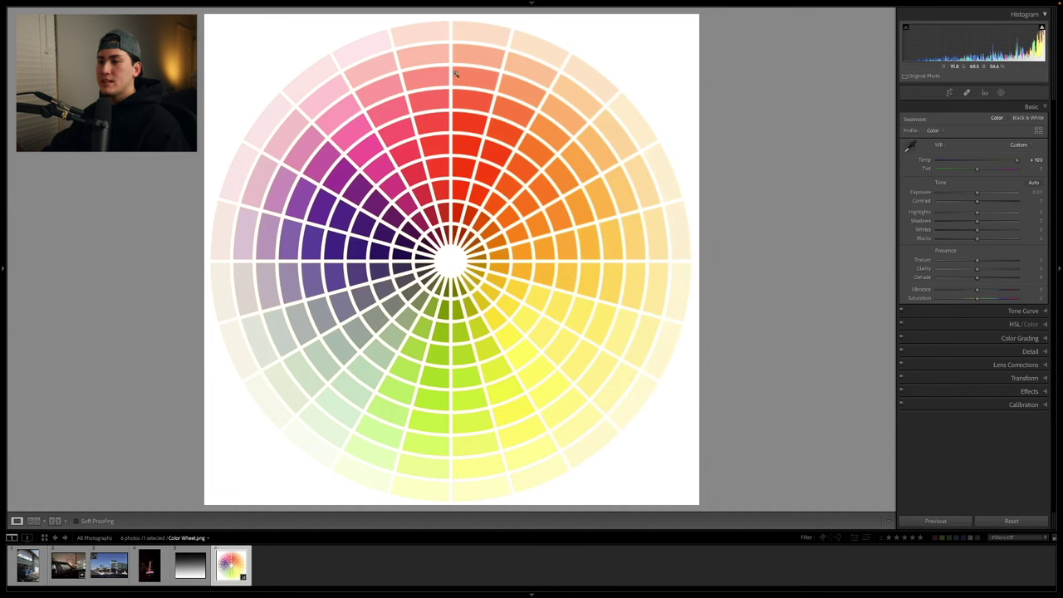
Step: Lower the image's Temp to -100, compare it with the unedited version, and reset the adjustments
left_click_drag(1018, 161, 928, 159)
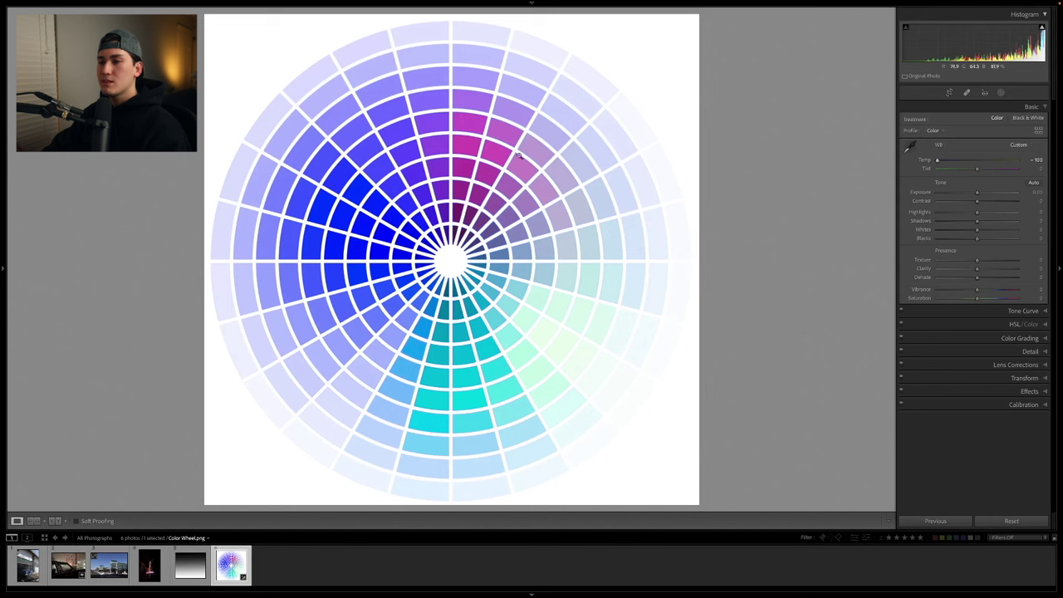
key("backslash")
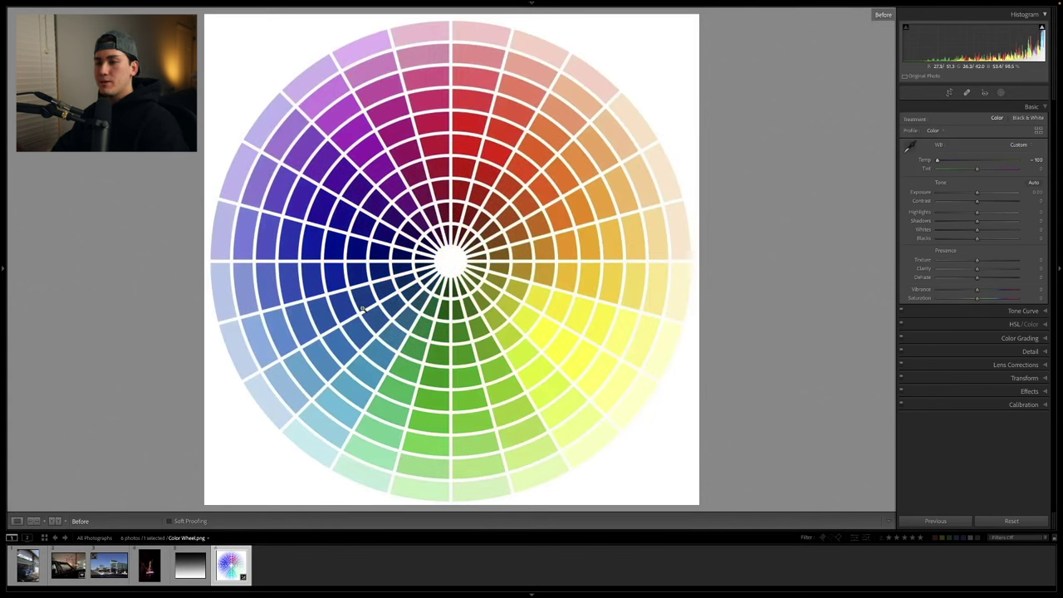
key("backslash")
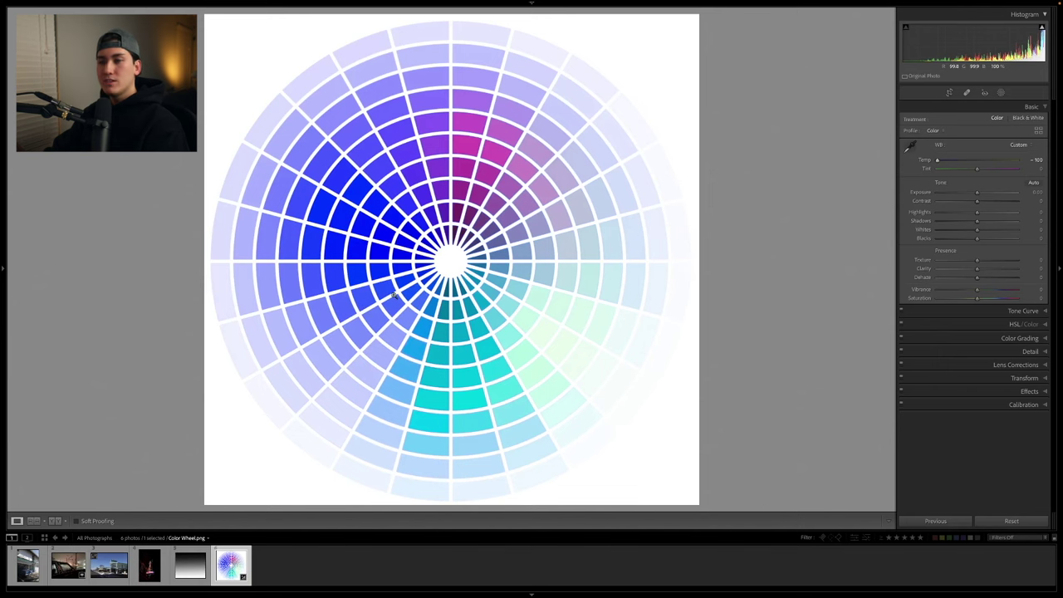
left_click(1012, 521)
Step: Set the image's Tint to -100, and swing it fully to the magenta end
left_click_drag(979, 169, 918, 163)
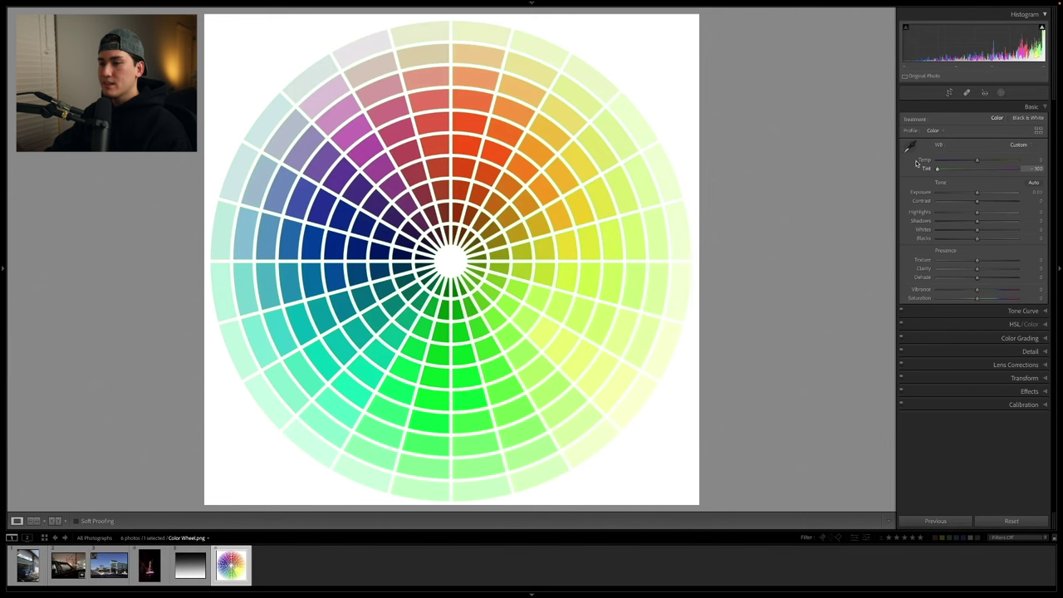
left_click_drag(938, 167, 1025, 171)
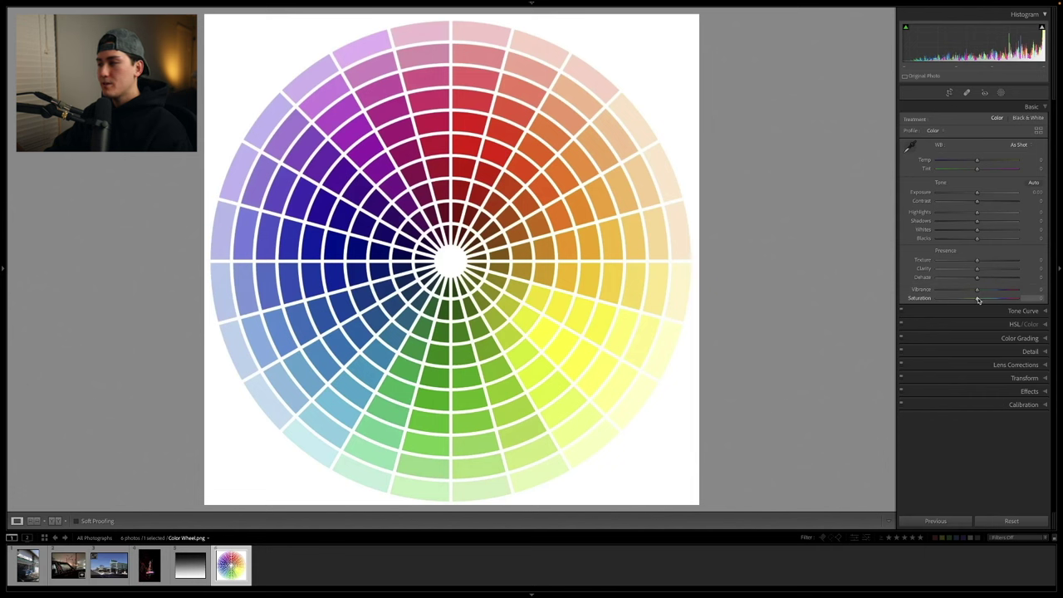
Step: Raise the color wheel image's Saturation to +100, and reset the adjustments
left_click_drag(978, 300, 1030, 299)
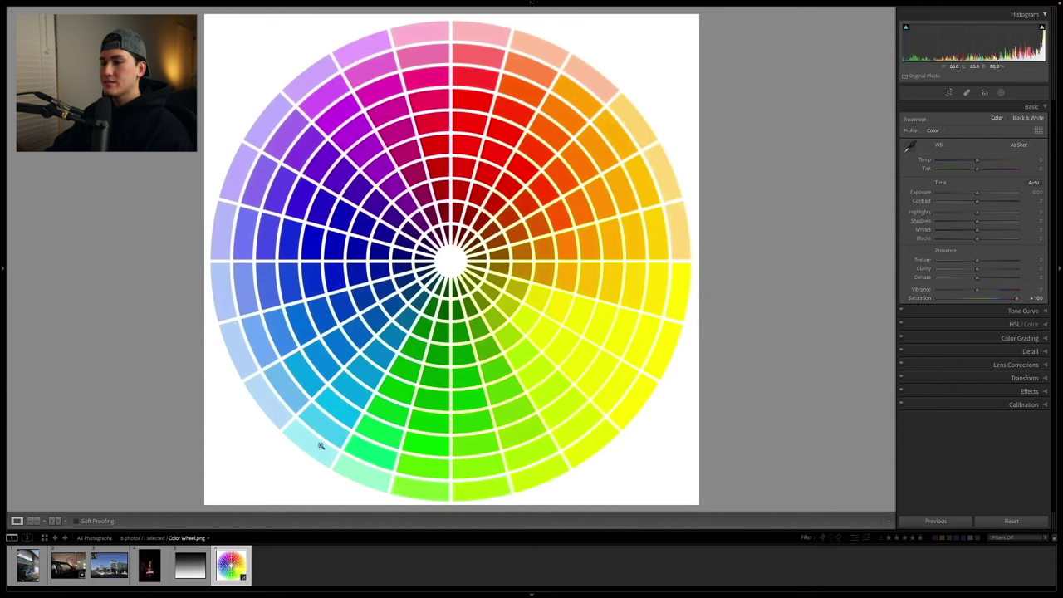
left_click(1010, 520)
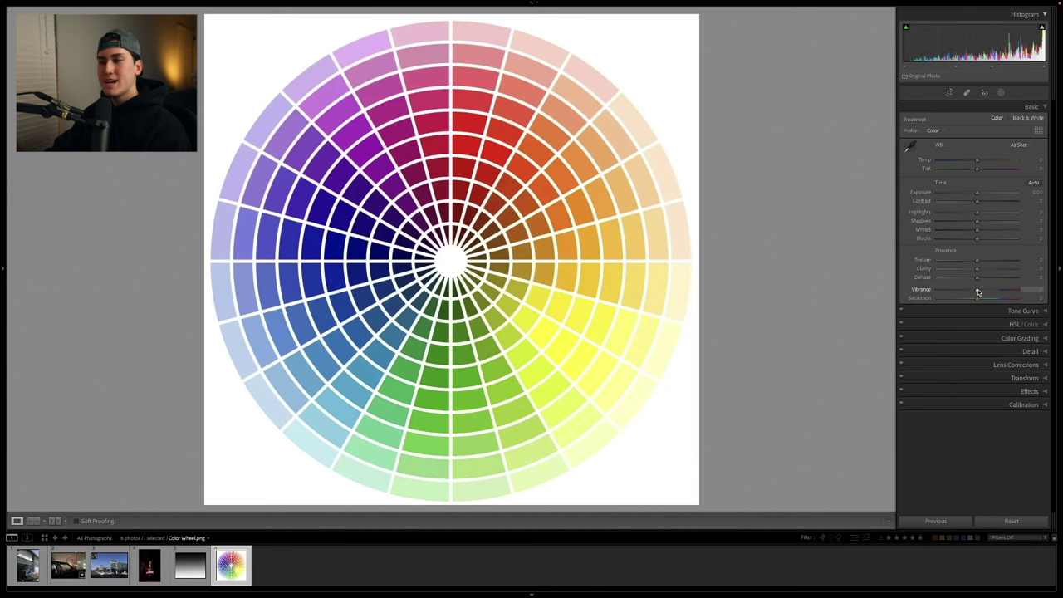
Step: Raise the color wheel image's Vibrance to +100 and compare it repeatedly with the unedited version
left_click_drag(977, 289, 1040, 291)
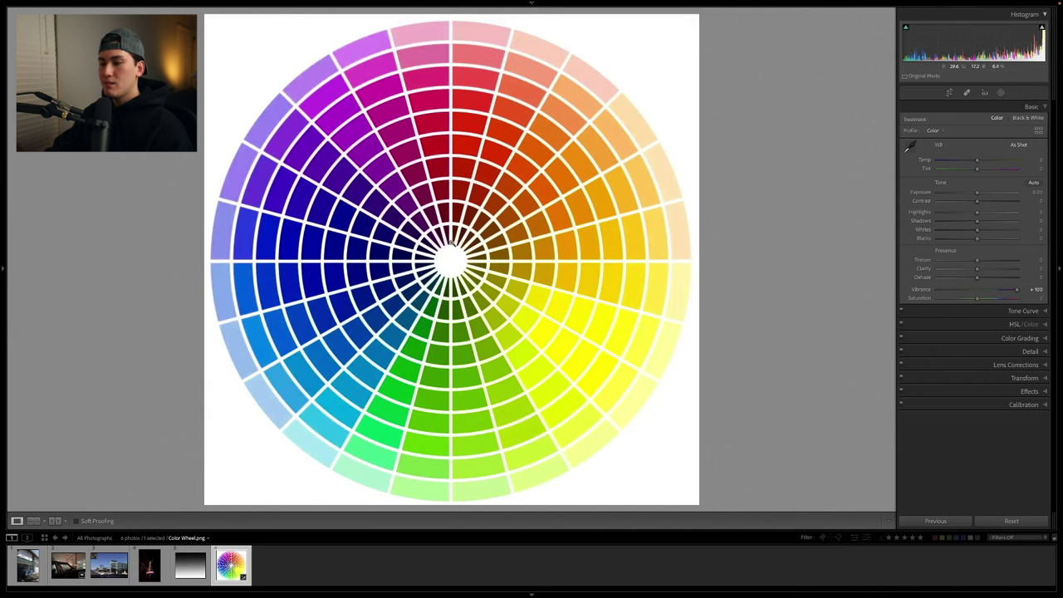
key("backslash")
key("backslash")
key("backslash")
key("backslash")
key("backslash")
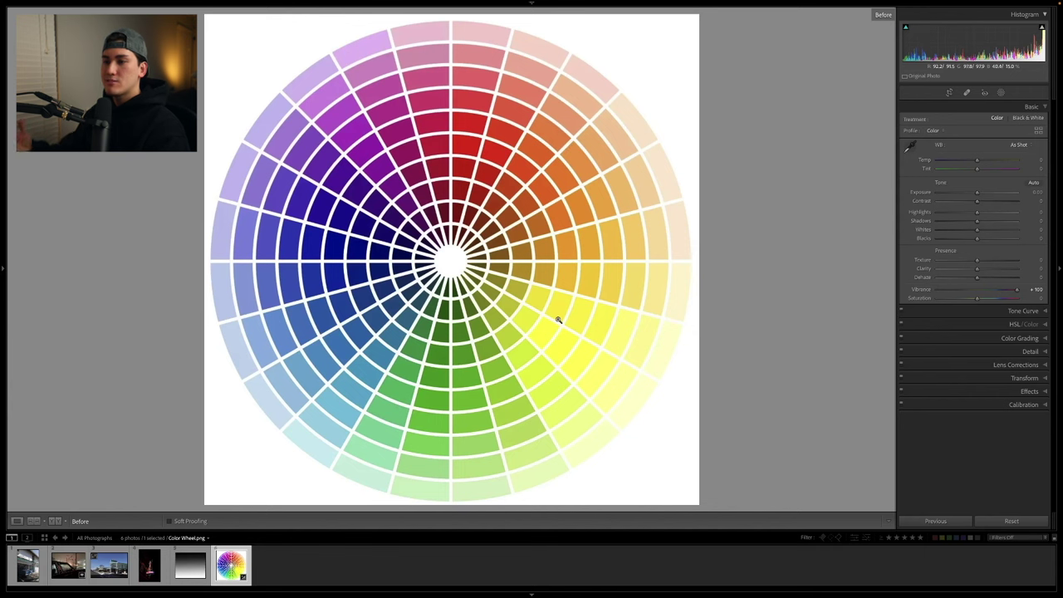
key("backslash")
Step: Close the Basic adjustments and open the HSL/Color adjustments
left_click(1032, 107)
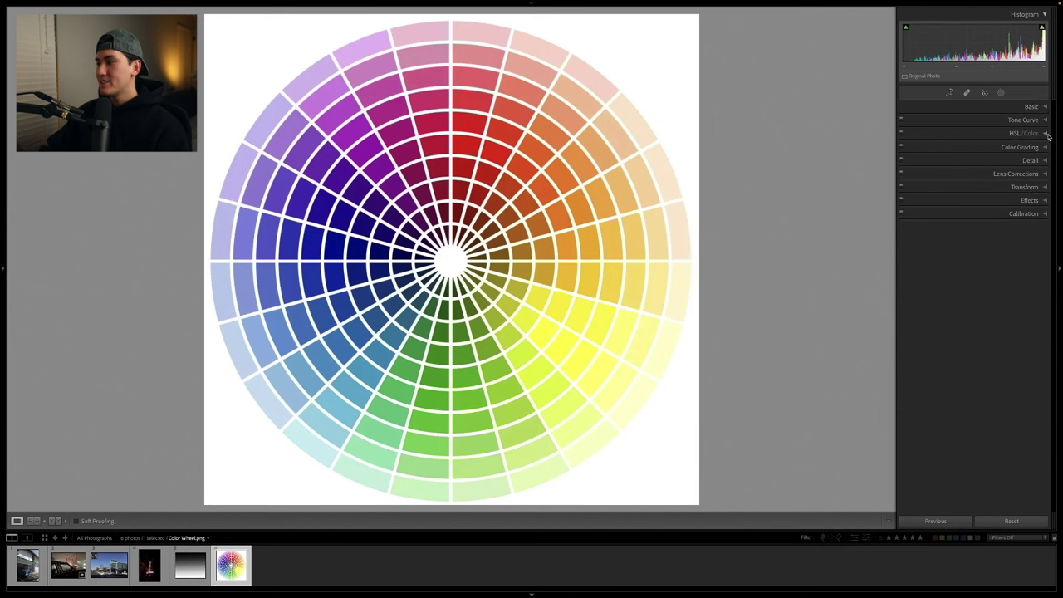
left_click(1045, 134)
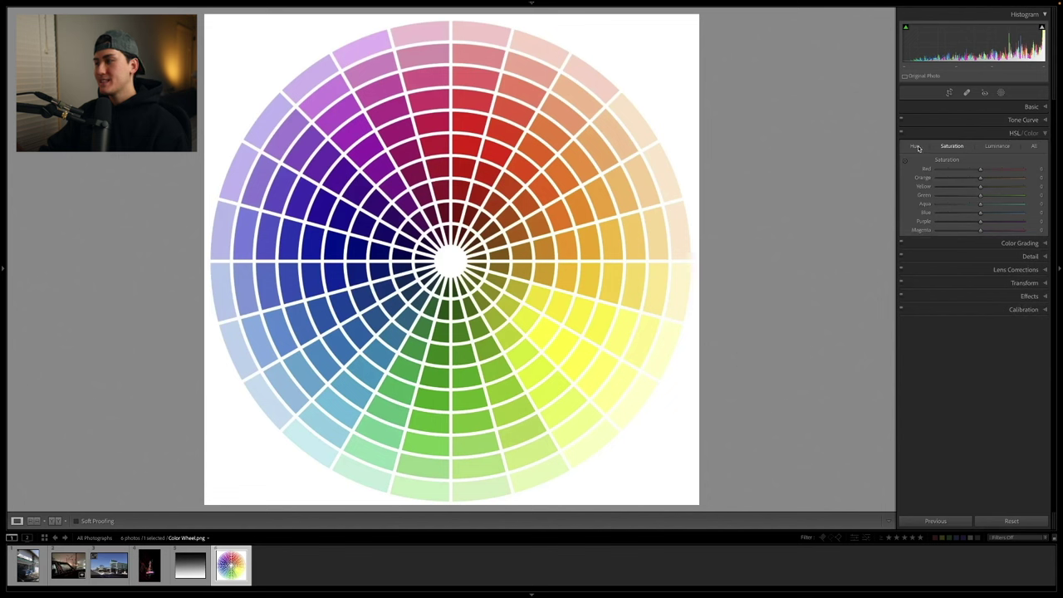
Step: Display all the HSL adjustments together, and view the Saturation and Luminance sets individually
left_click(1034, 146)
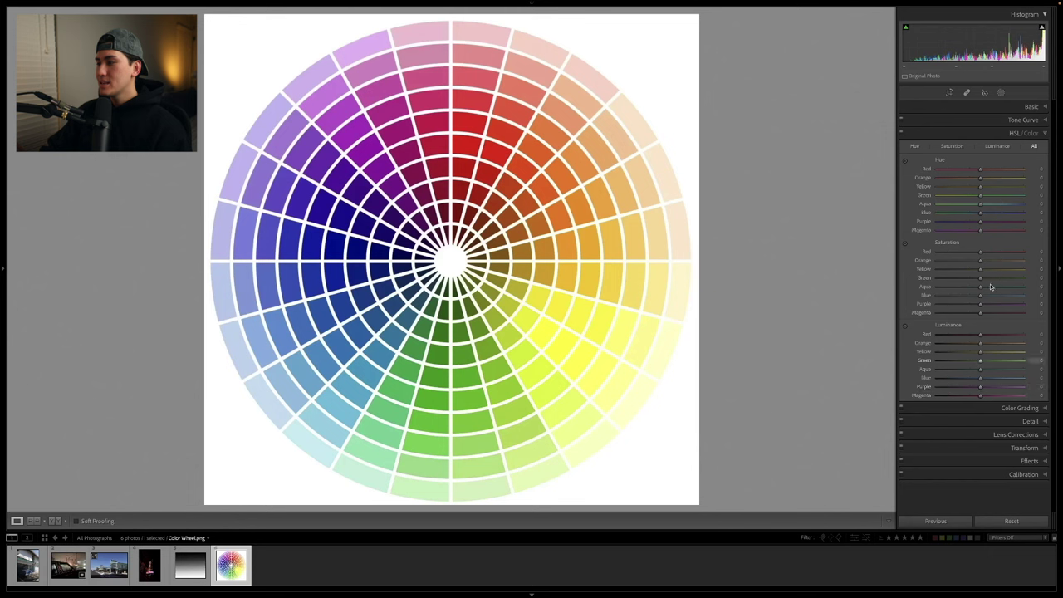
left_click(952, 145)
left_click(997, 145)
Step: Set the Red hue to +100, and try the Orange hue at +100 before resetting it
left_click(915, 146)
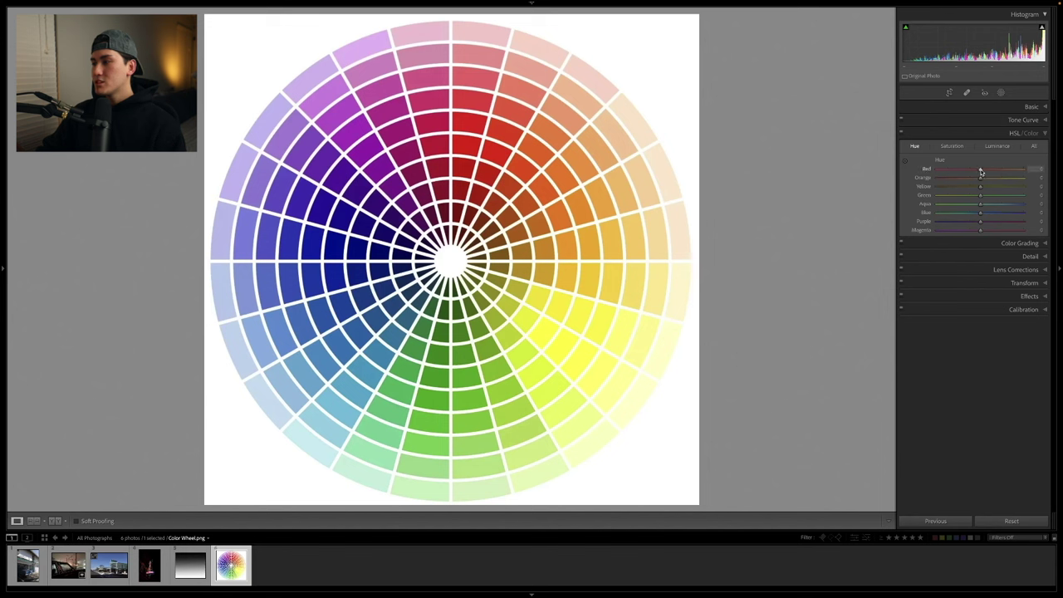
left_click_drag(982, 172, 1041, 170)
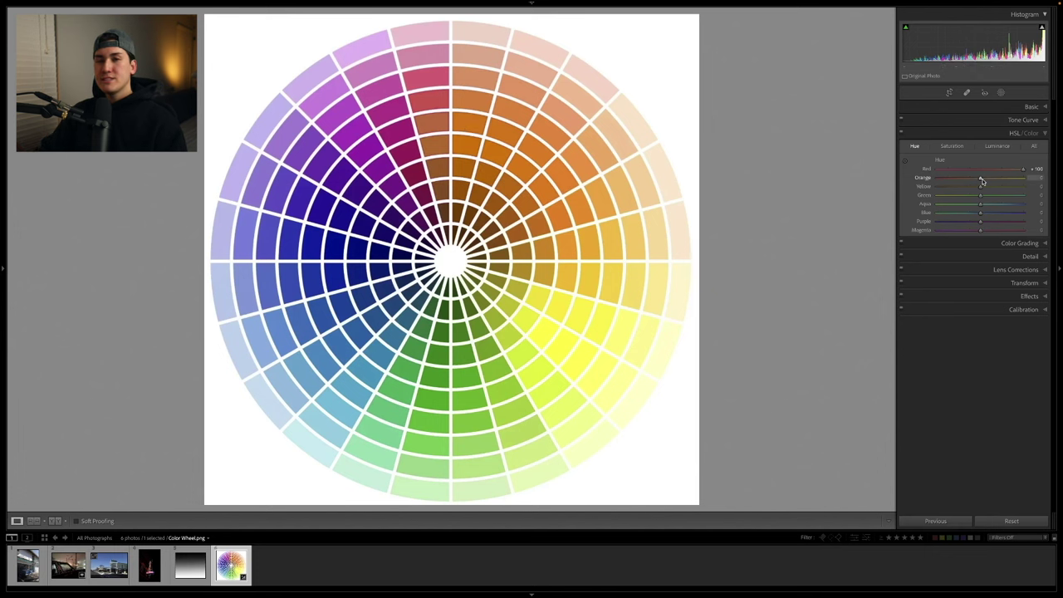
left_click_drag(981, 180, 1026, 182)
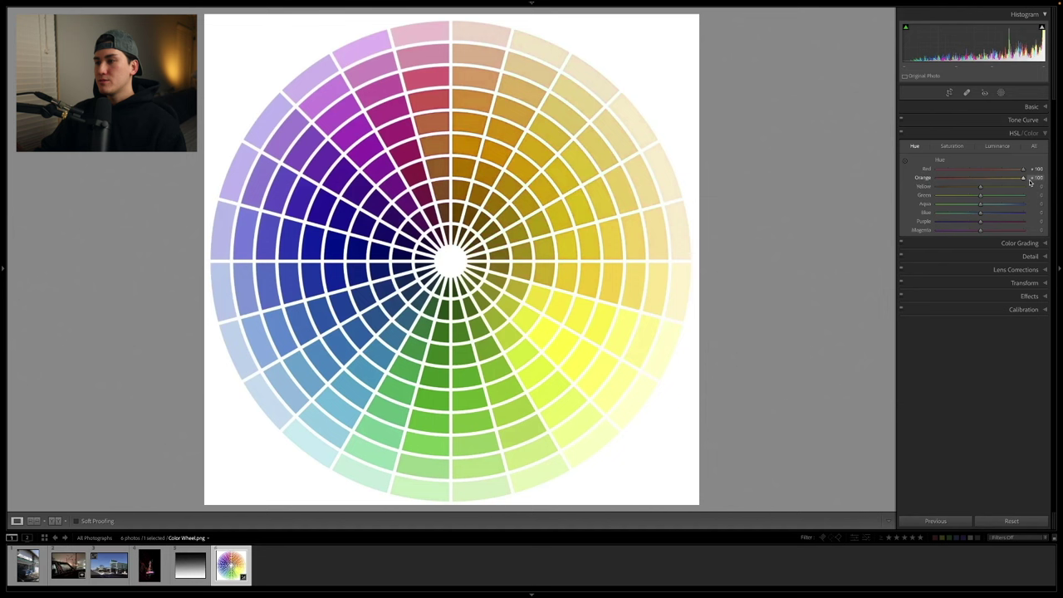
double_click(1030, 182)
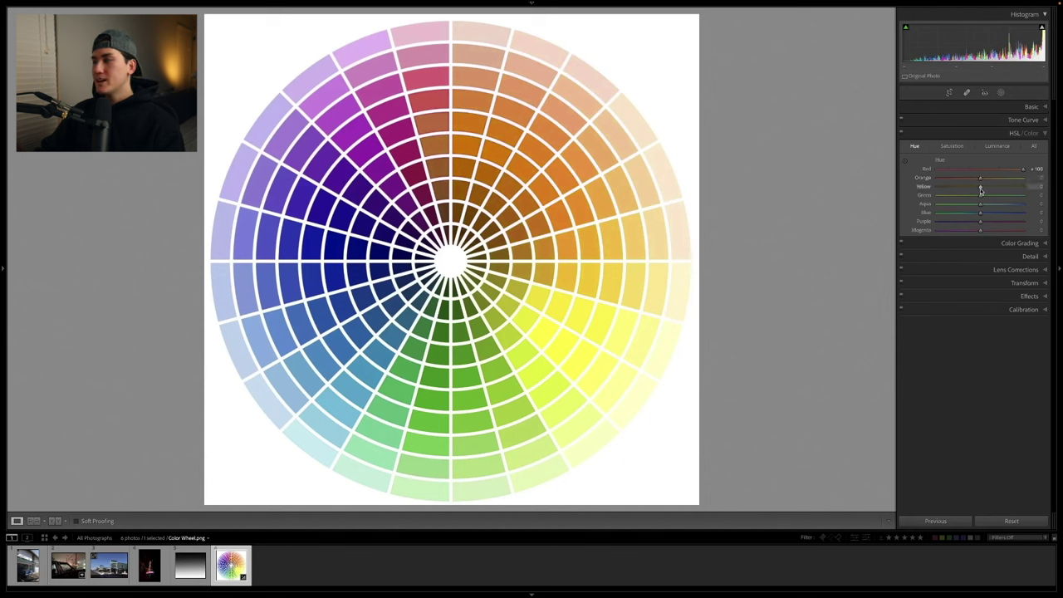
Step: Set the Yellow hue to -100 and compare the color wheel with its unedited version
left_click_drag(981, 190, 936, 188)
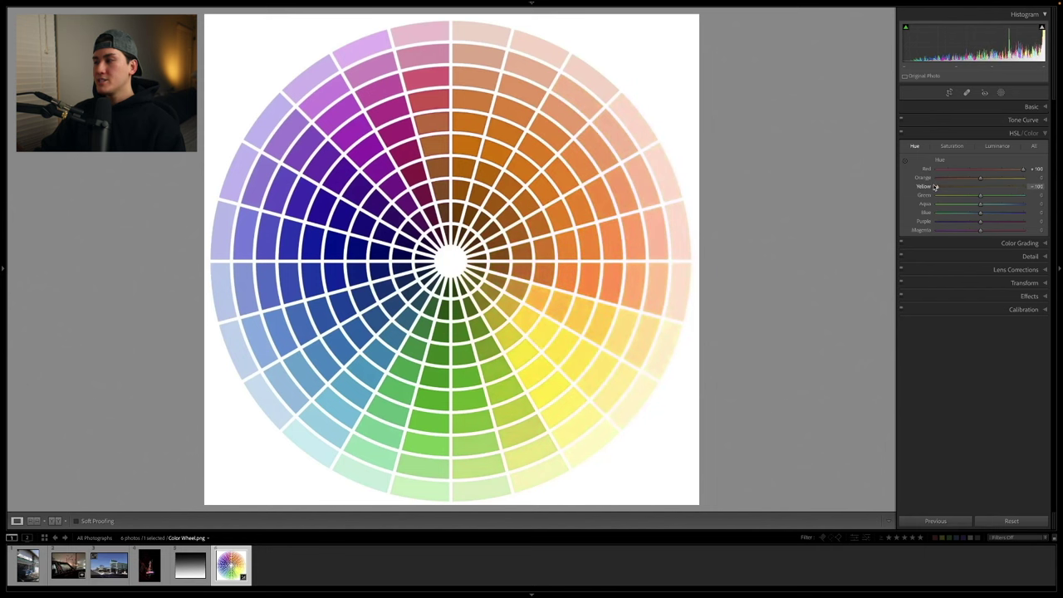
key("backslash")
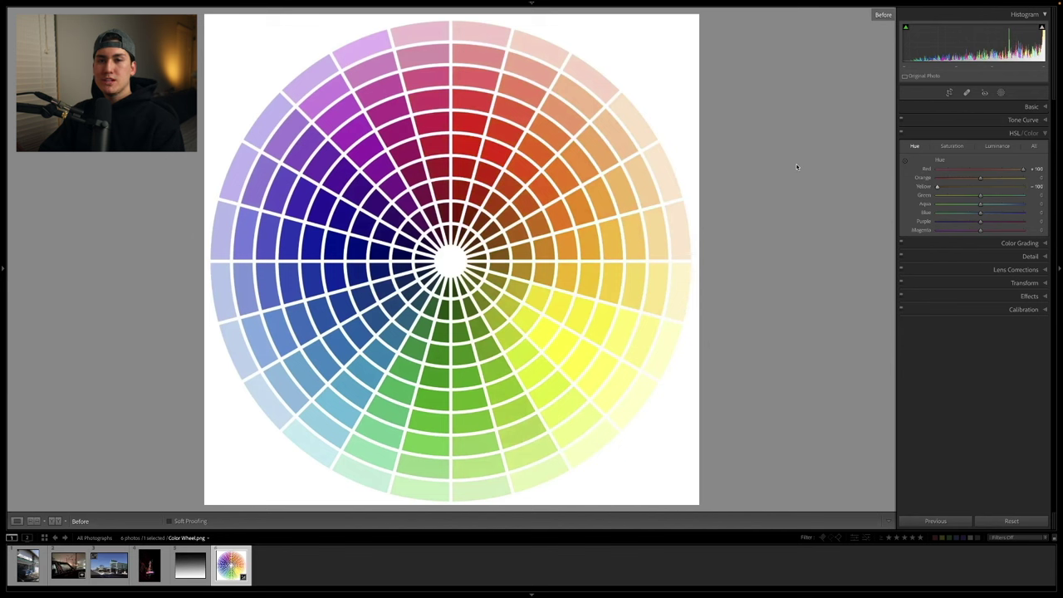
key("backslash")
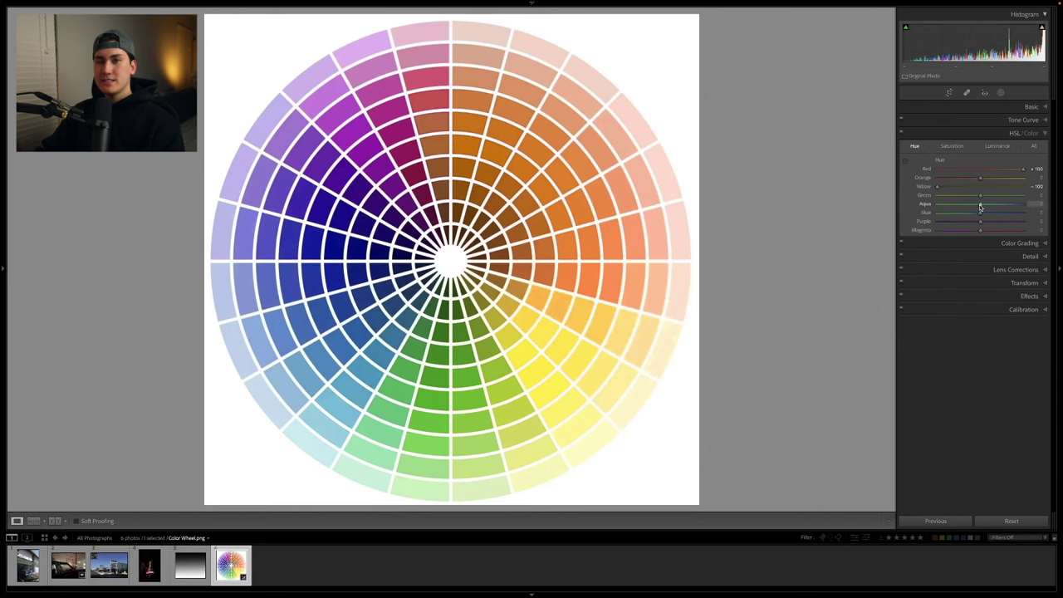
Step: Set the Green hue to -100, Aqua -4, Blue -78, Purple -94 and Magenta +50, compare with the unedited wheel, and reset
left_click_drag(980, 214, 928, 218)
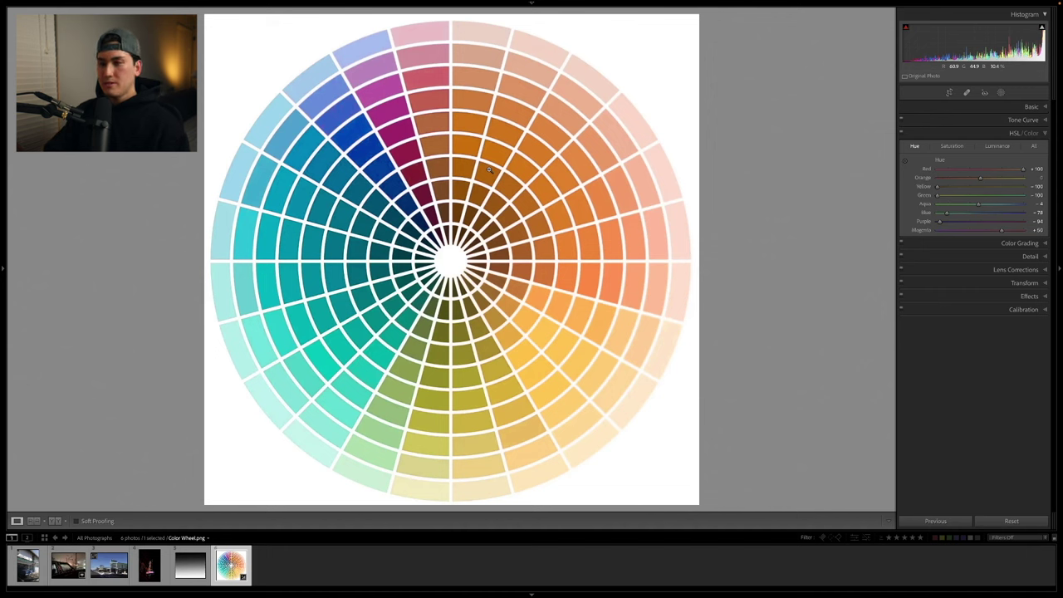
key("backslash")
key("backslash")
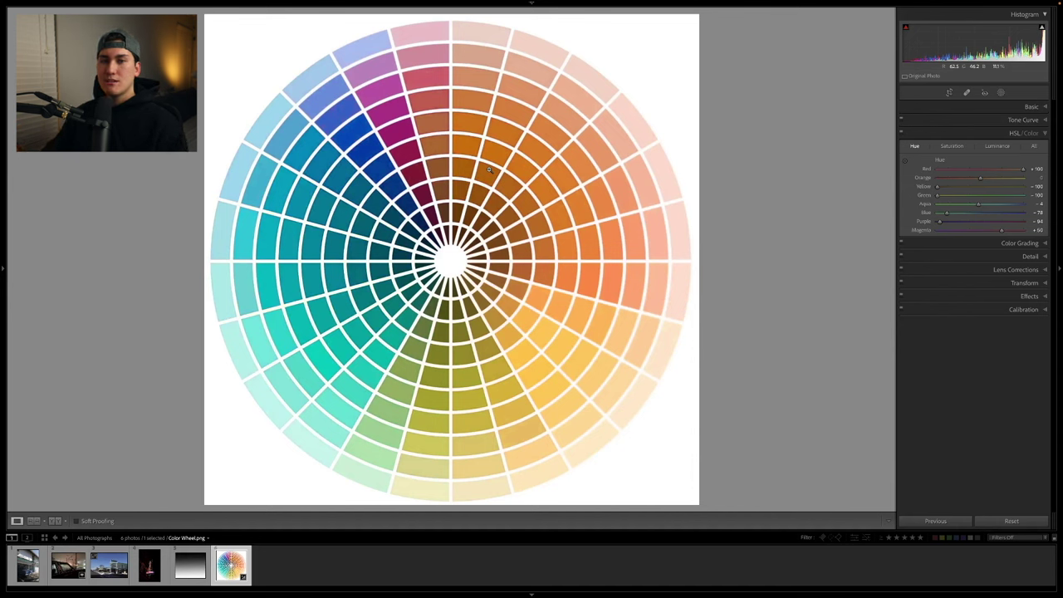
left_click(901, 133)
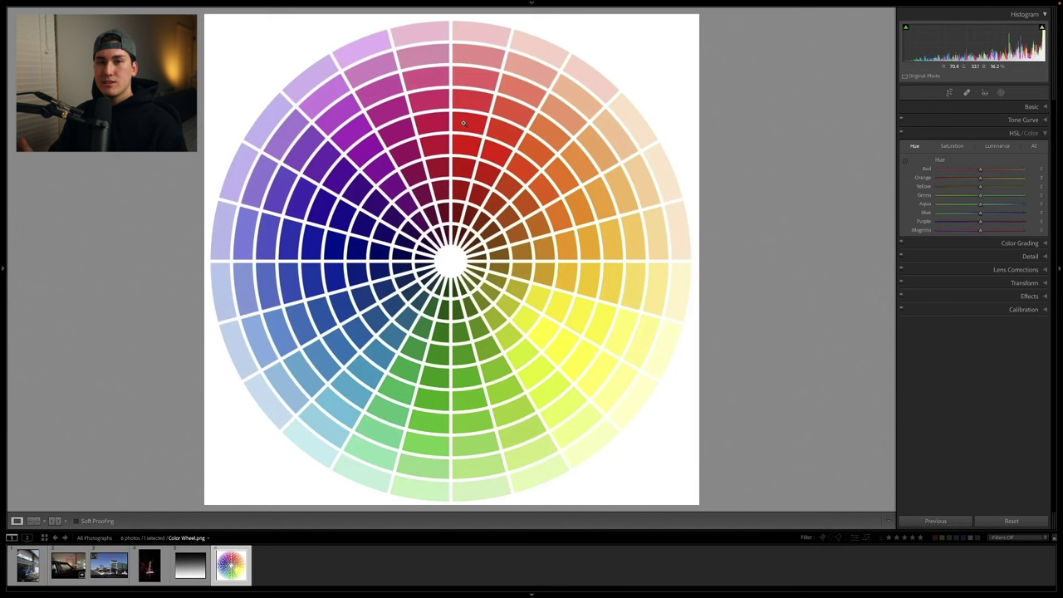
Step: Shift hues directly on the wheel's red and green segments with targeted adjustment, reaching Red +25, Orange +12, Yellow -15 and Green -99
left_click(906, 161)
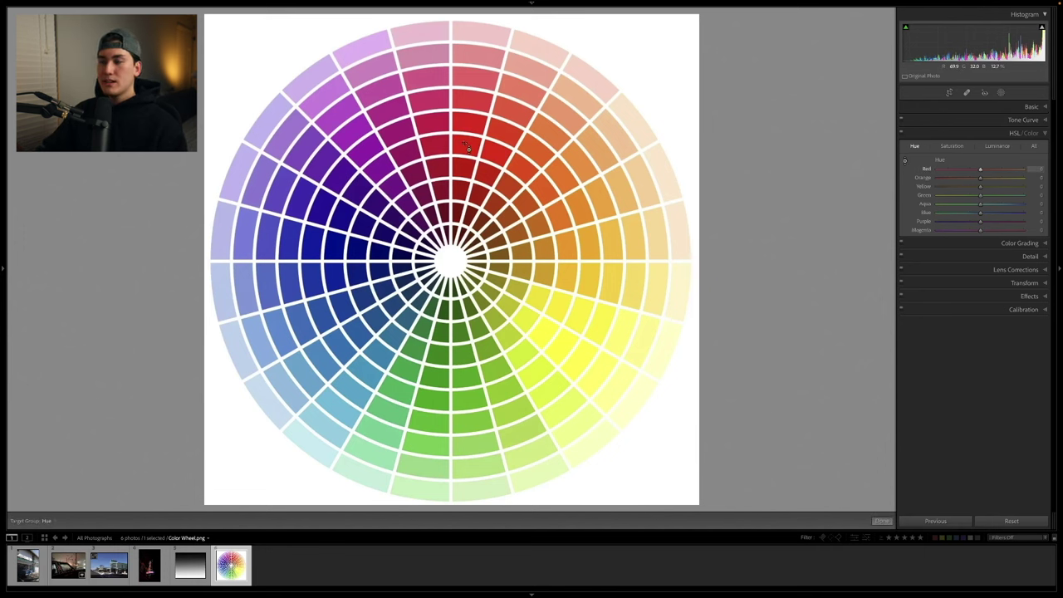
mouse_move(432, 148)
left_mouse_down()
mouse_move(423, 123)
mouse_move(423, 184)
mouse_move(424, 131)
mouse_move(423, 178)
mouse_move(424, 143)
left_mouse_up()
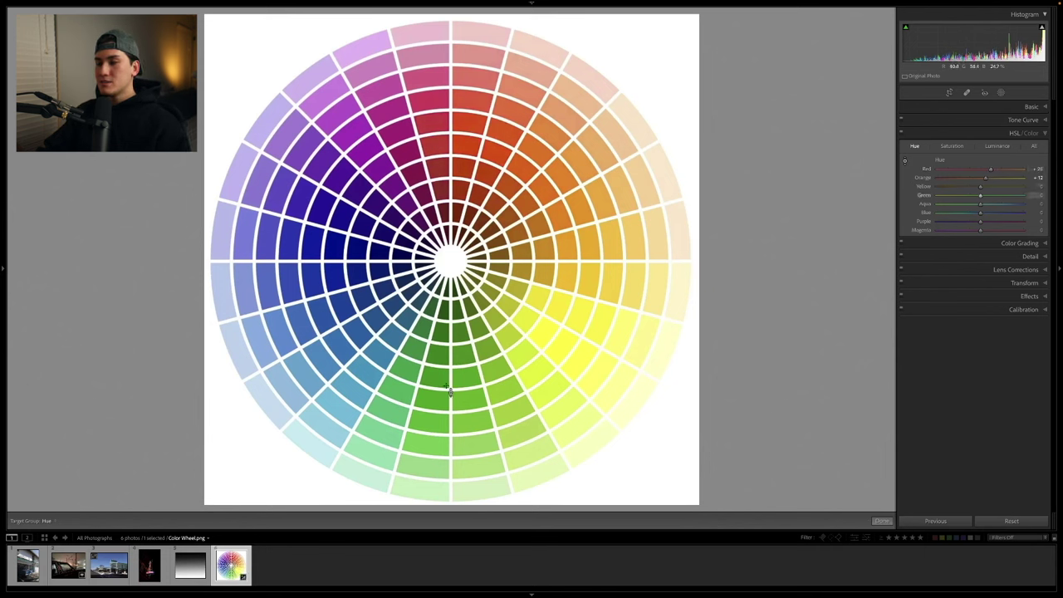
mouse_move(488, 374)
left_mouse_down()
mouse_move(488, 391)
mouse_move(498, 380)
left_mouse_up()
left_click_drag(366, 346, 407, 375)
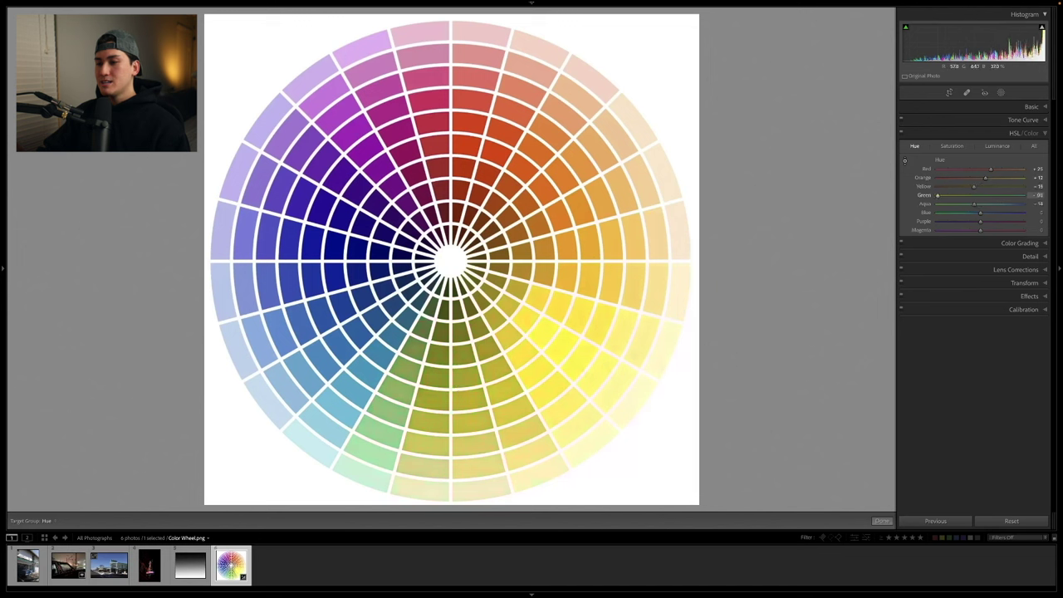
Step: Shift the magenta, blue and green segments' hues directly on the wheel, reaching Red +3, Green -84, Blue -67 and Magenta -100
left_click_drag(432, 115, 432, 132)
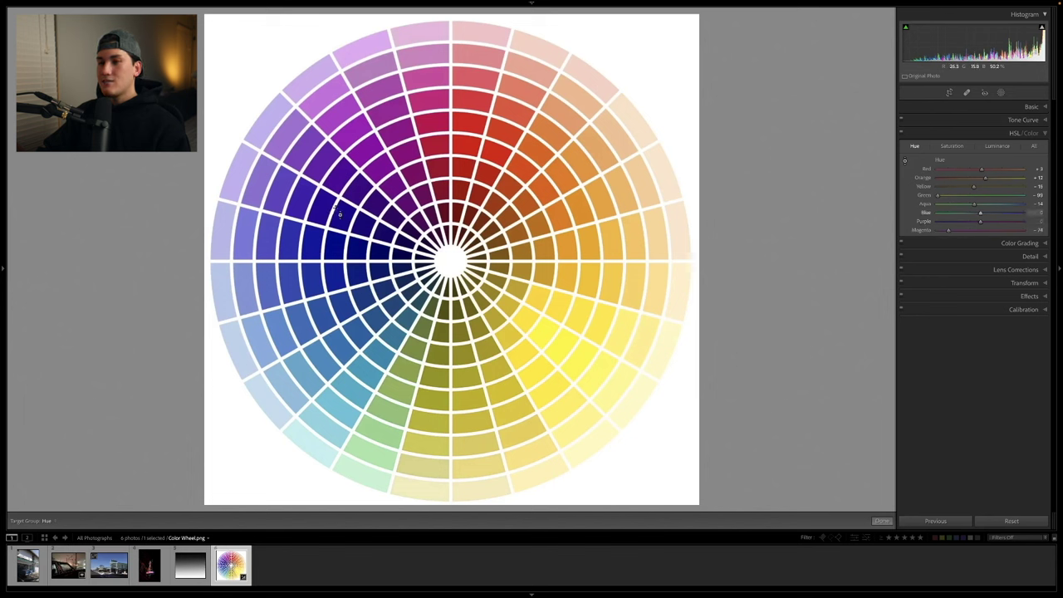
left_click_drag(305, 193, 305, 266)
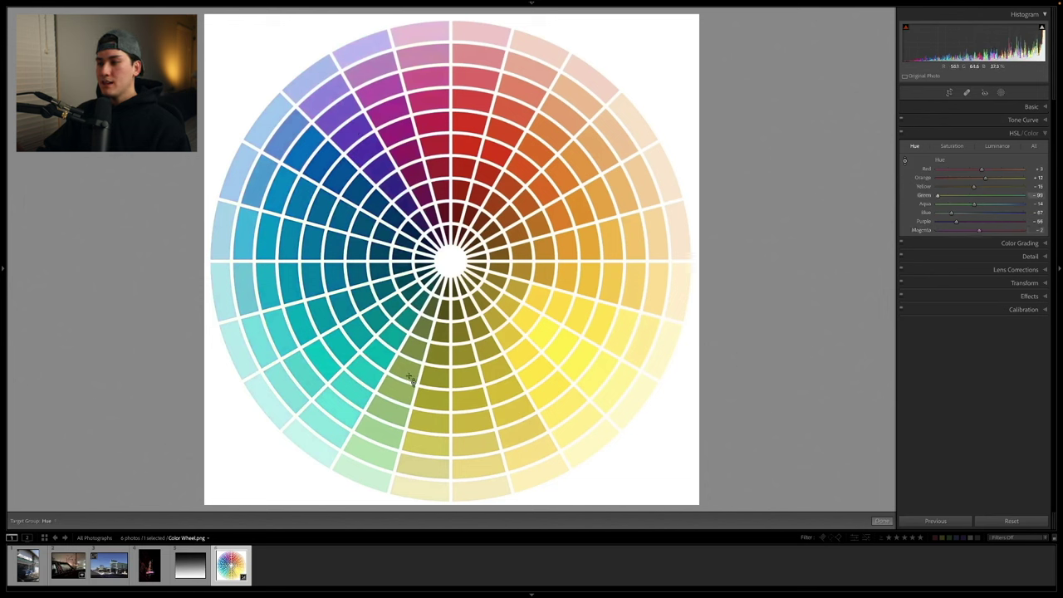
left_click_drag(409, 387, 409, 378)
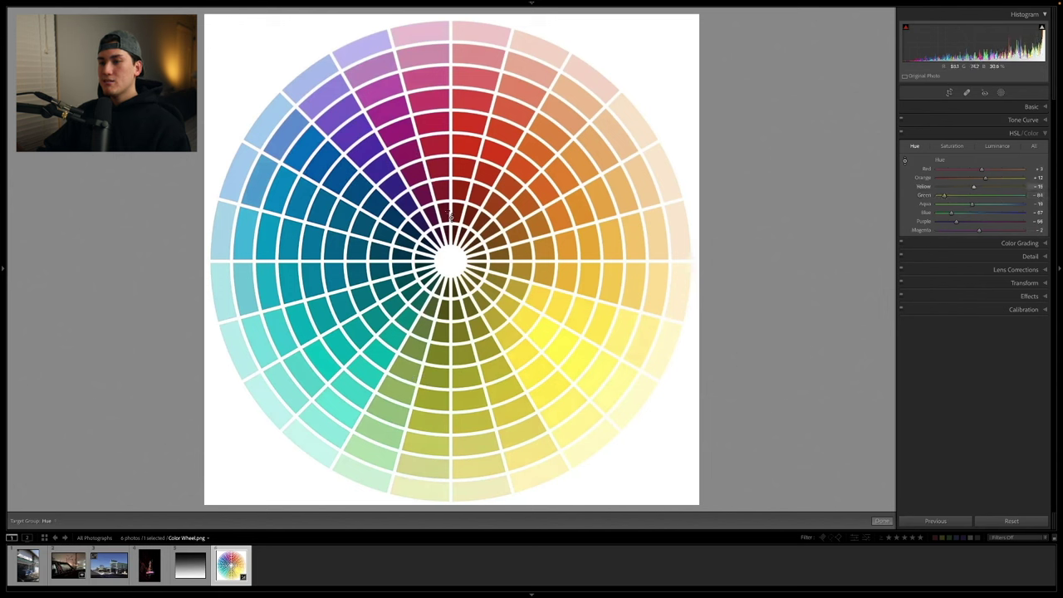
left_click_drag(385, 120, 385, 157)
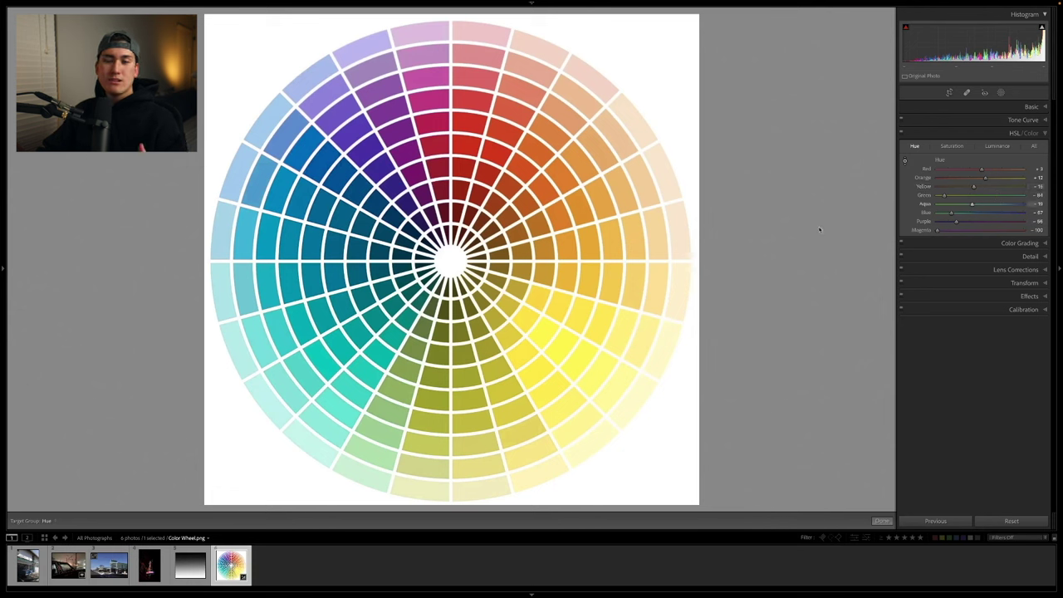
Step: Open and close the masking options, and reset all adjustments on the color wheel image
left_click(1002, 93)
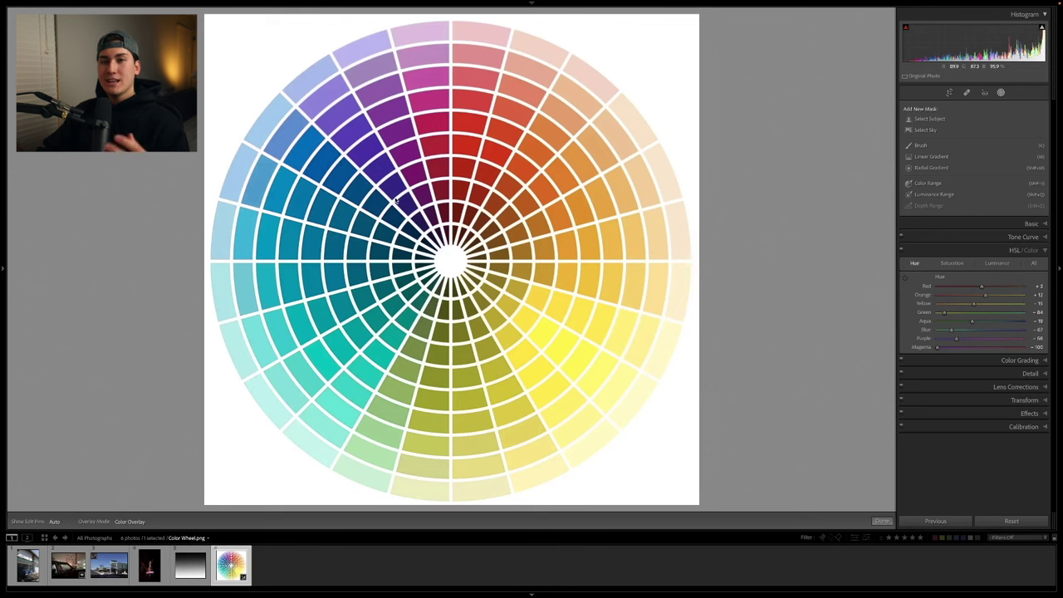
key("shift+w")
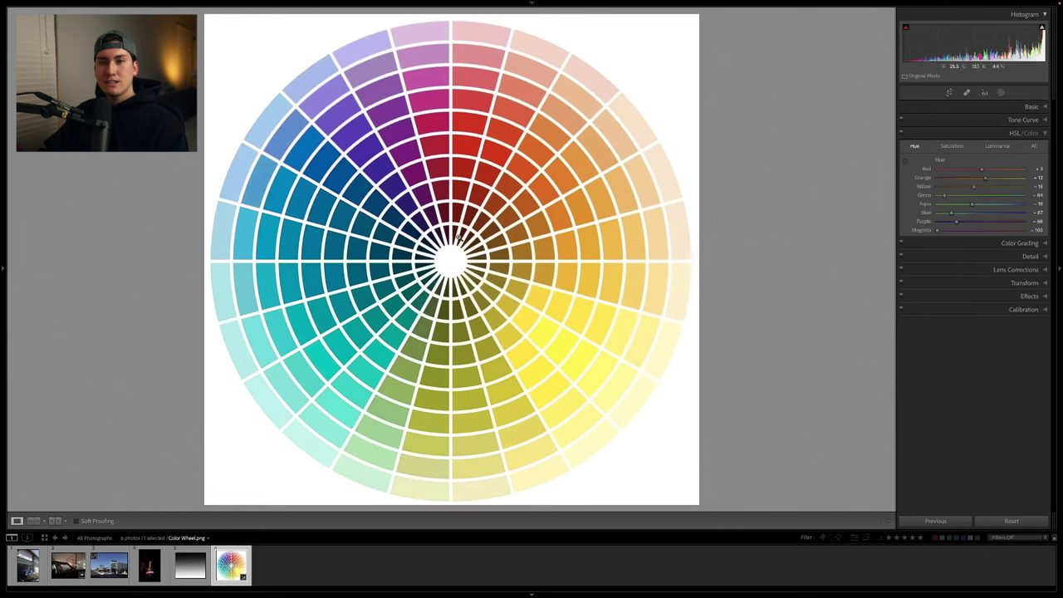
key("ctrl+shift+r")
Step: Set Saturation to -100 for Green through Magenta, Red to +48, Orange to +44 and Yellow to +41, and reset the image
left_click(957, 147)
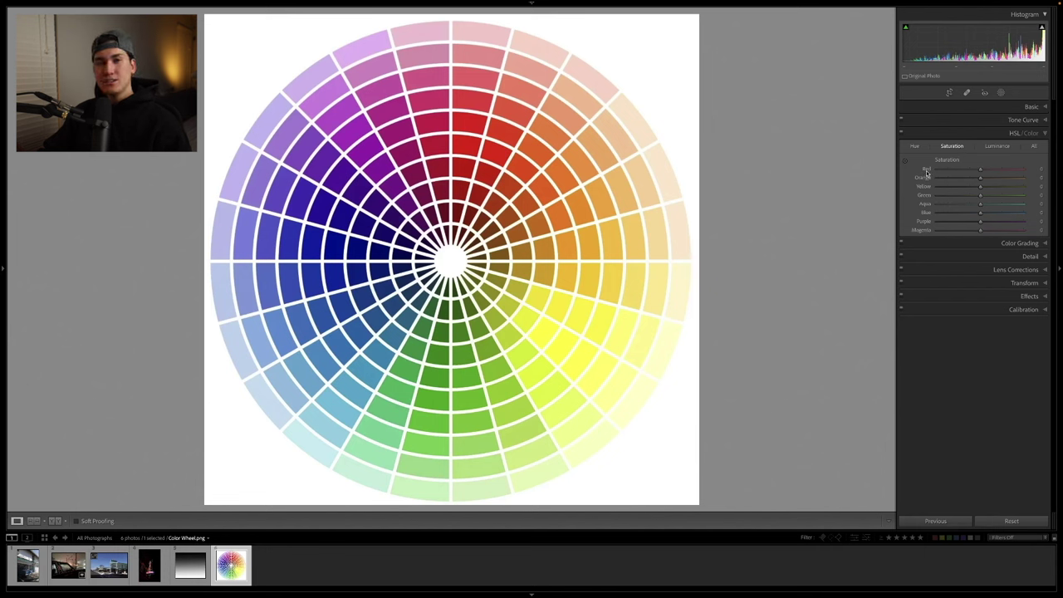
left_click_drag(980, 172, 937, 230)
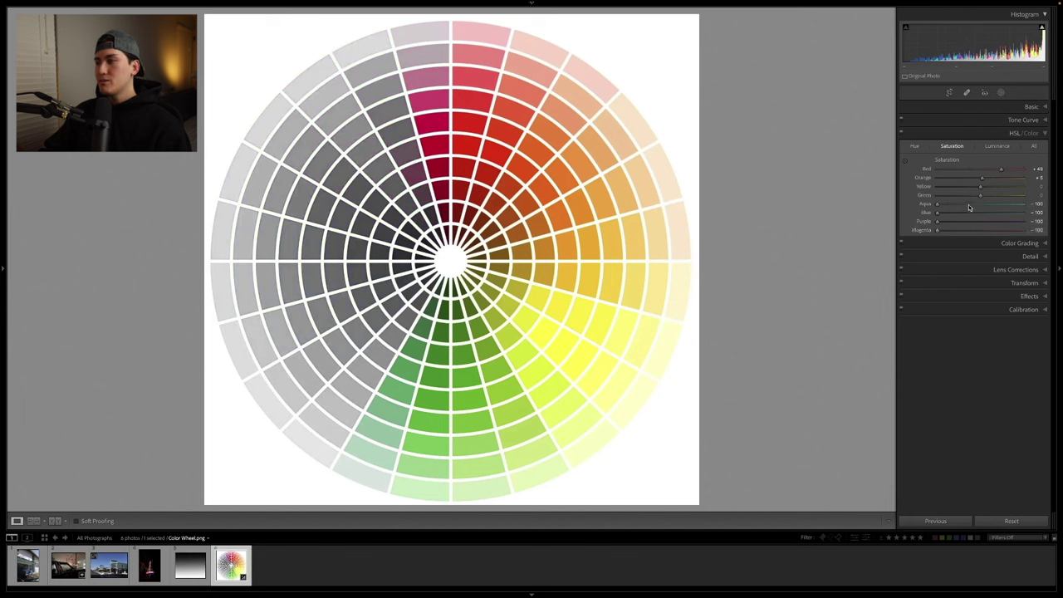
left_click_drag(983, 196, 999, 178)
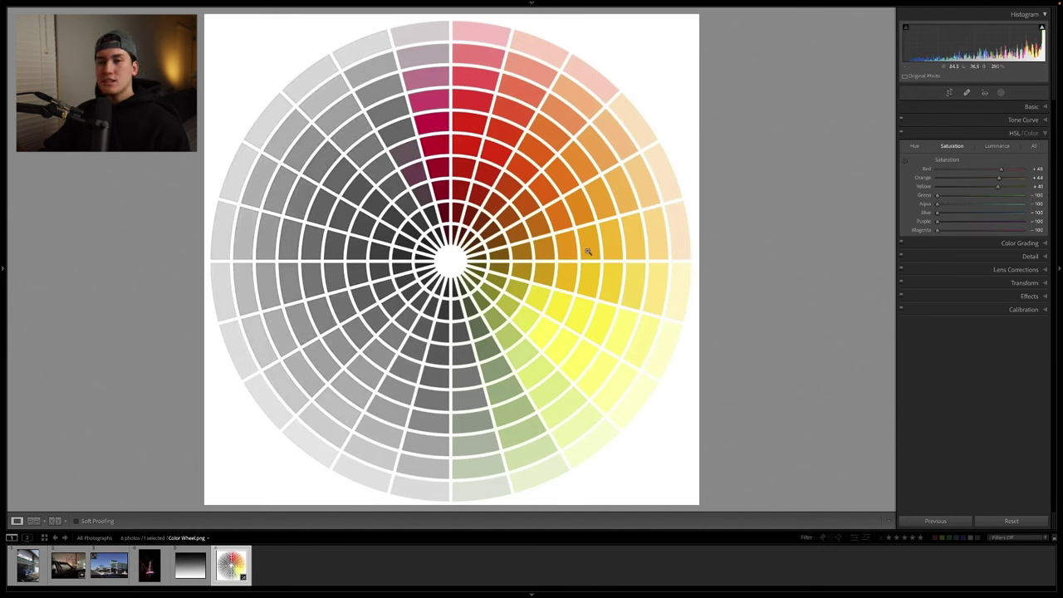
left_click(1009, 521)
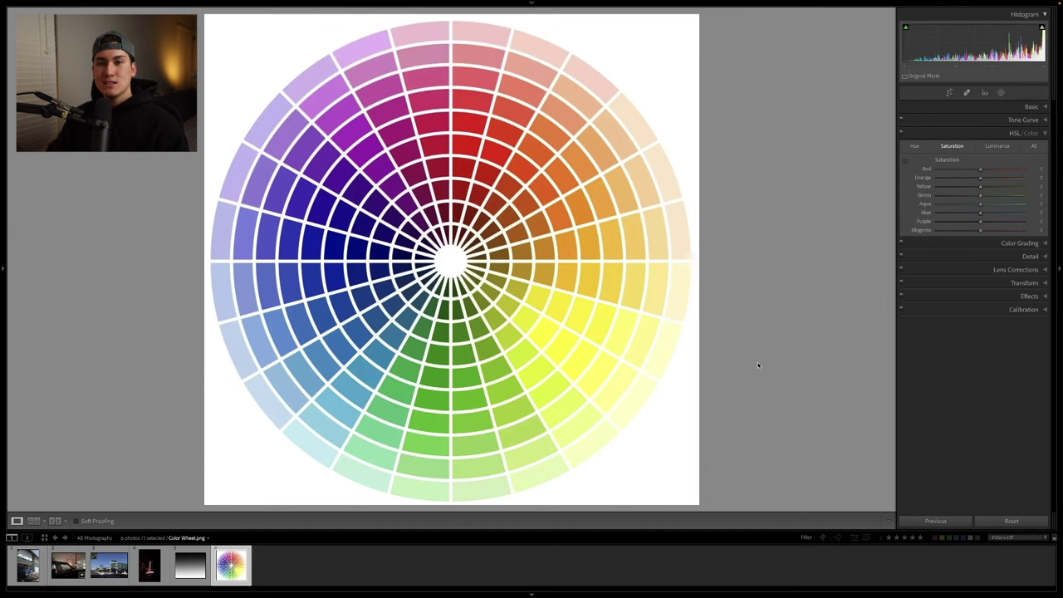
Step: Raise the saturation of the purple and blue segments directly on the wheel with targeted adjustment
left_click(905, 160)
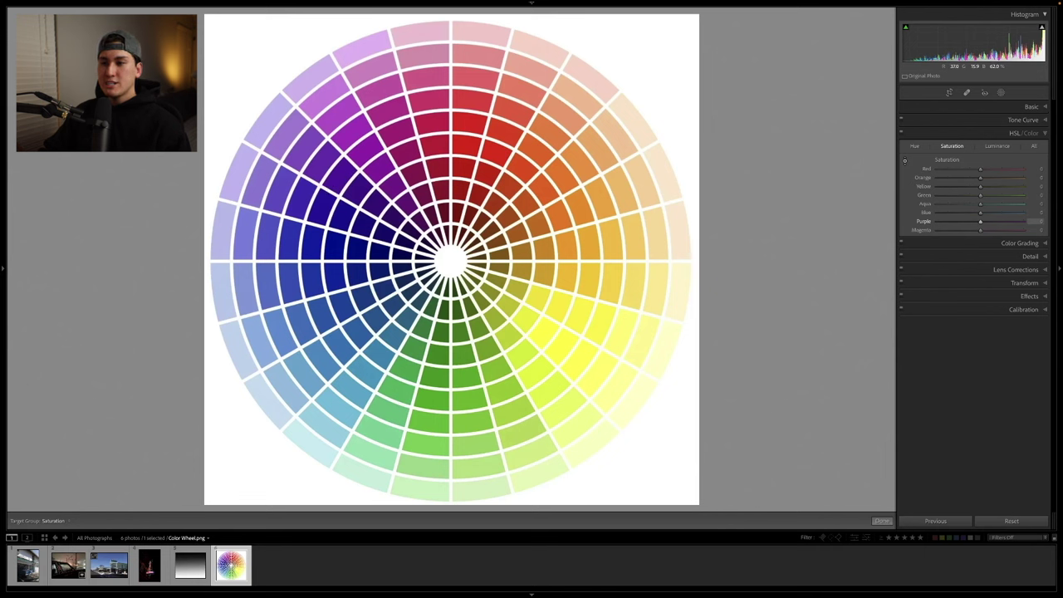
left_click_drag(346, 137, 323, 143)
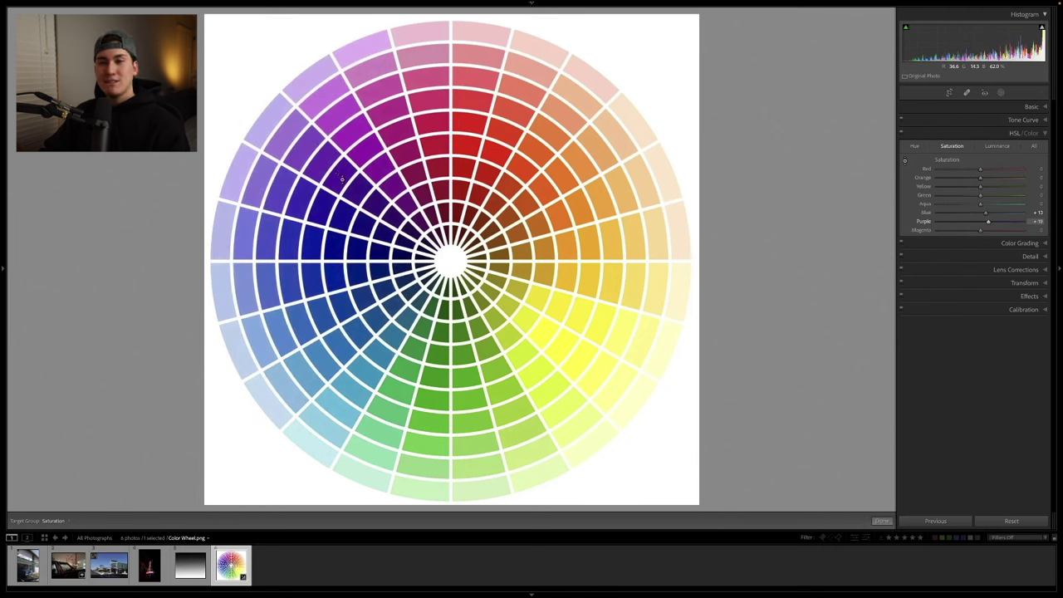
Step: Darken the blue segments directly on the wheel to Luminance Blue -100 and Purple -34, and reset the image
left_click(989, 146)
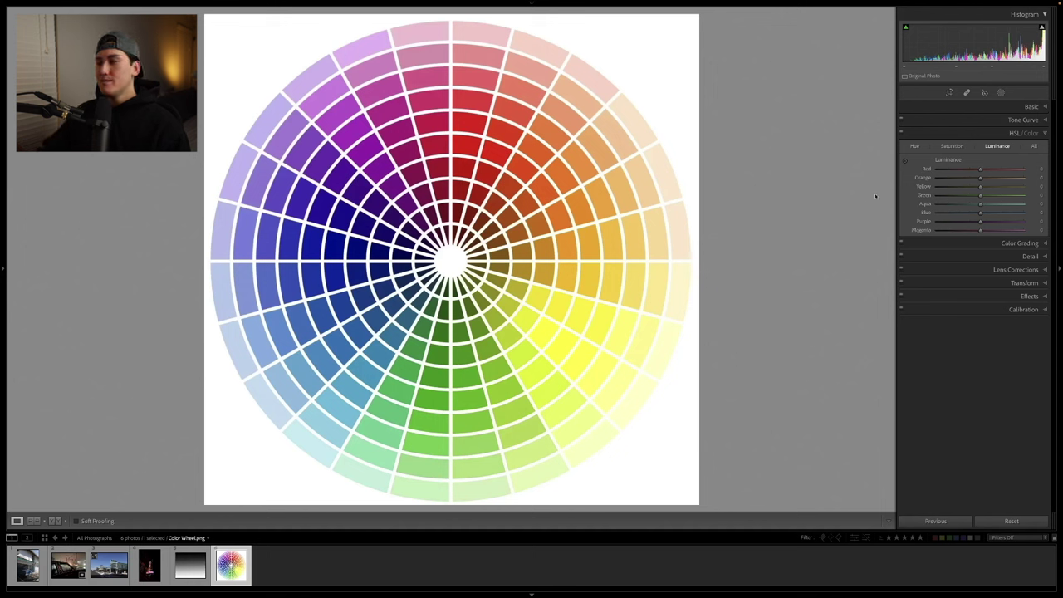
left_click(906, 160)
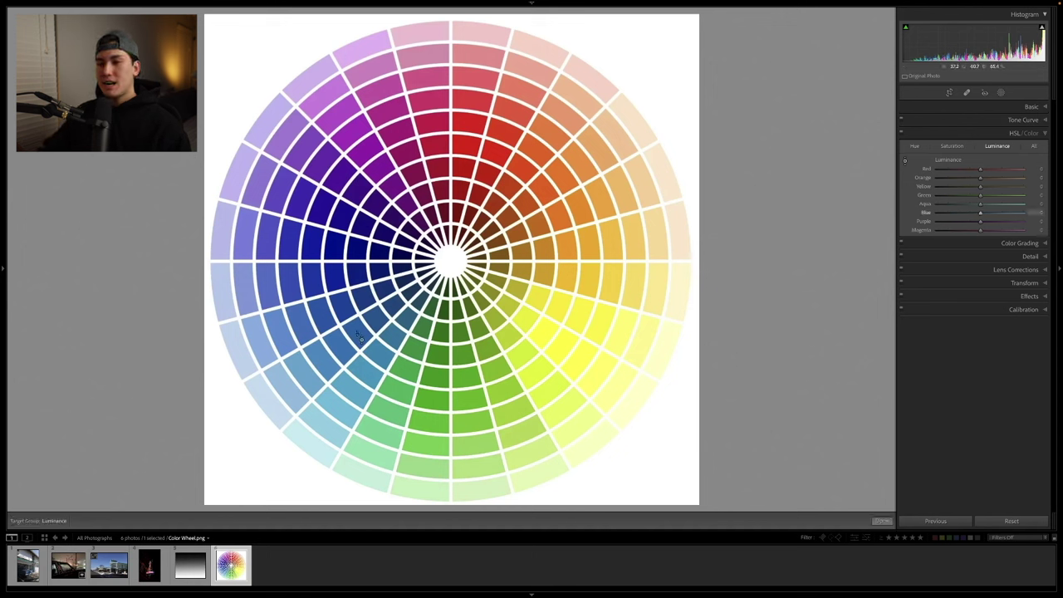
left_click_drag(345, 325, 284, 455)
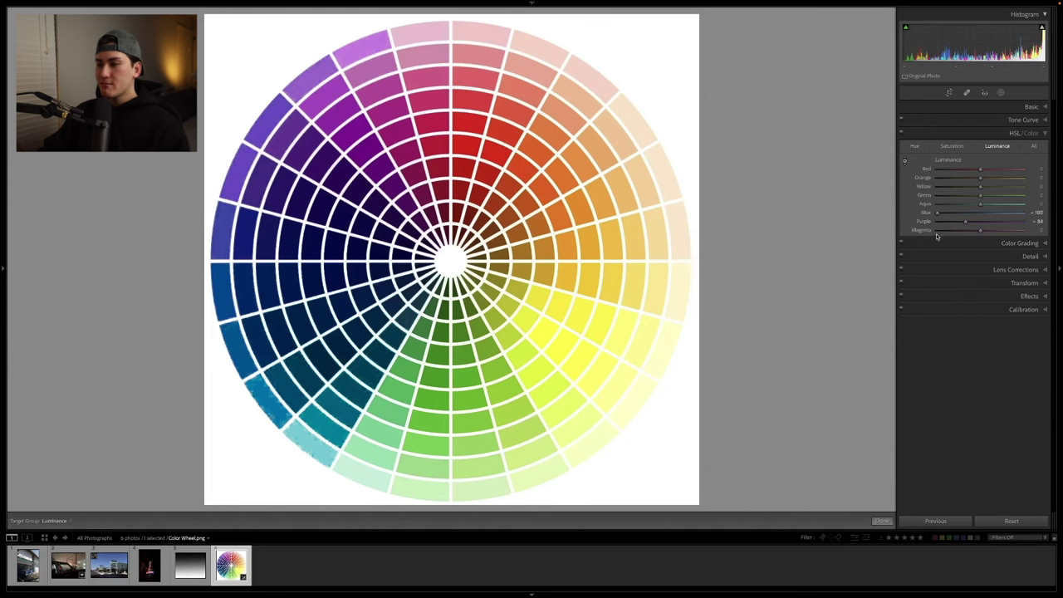
left_click(1008, 521)
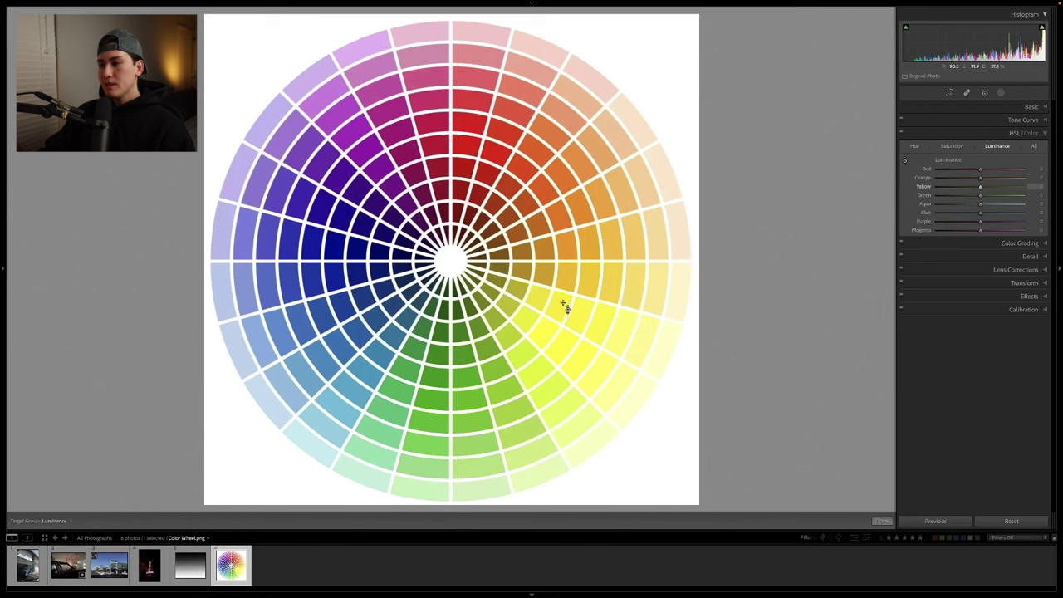
Step: Try darkening the yellow segments directly on the wheel, and undo the luminance change
left_click_drag(565, 308, 554, 317)
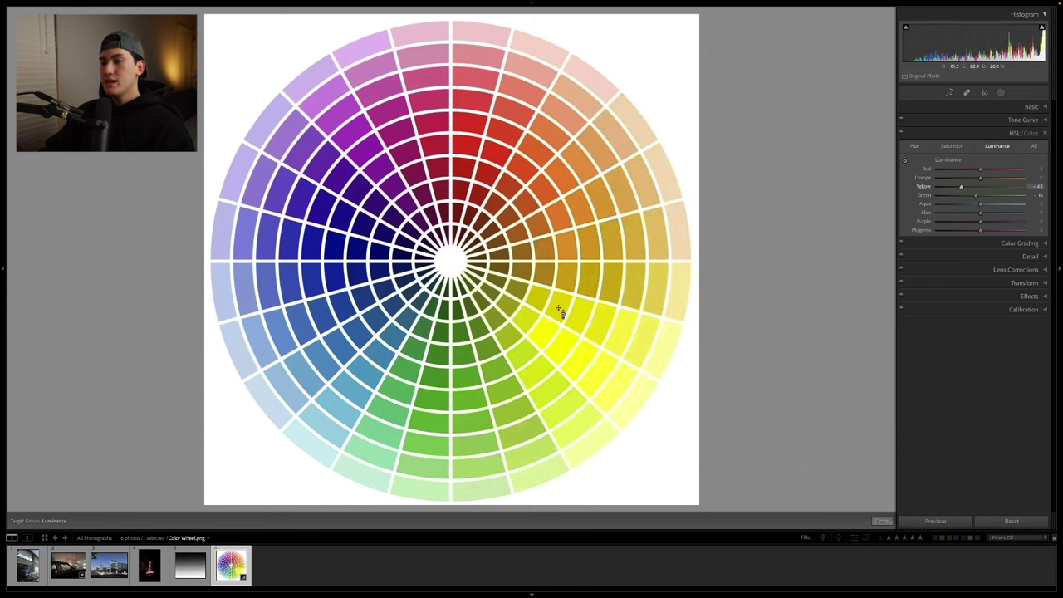
key("ctrl+z")
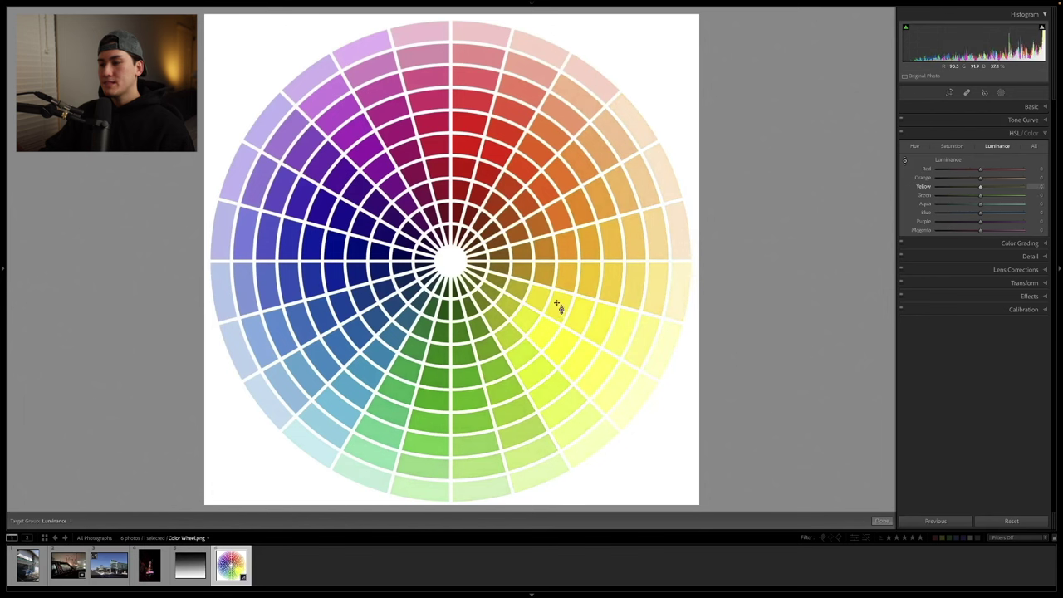
Step: Brighten the yellow segments directly on the wheel to Yellow luminance +32, and darken the orange segments
left_click_drag(560, 306, 560, 301)
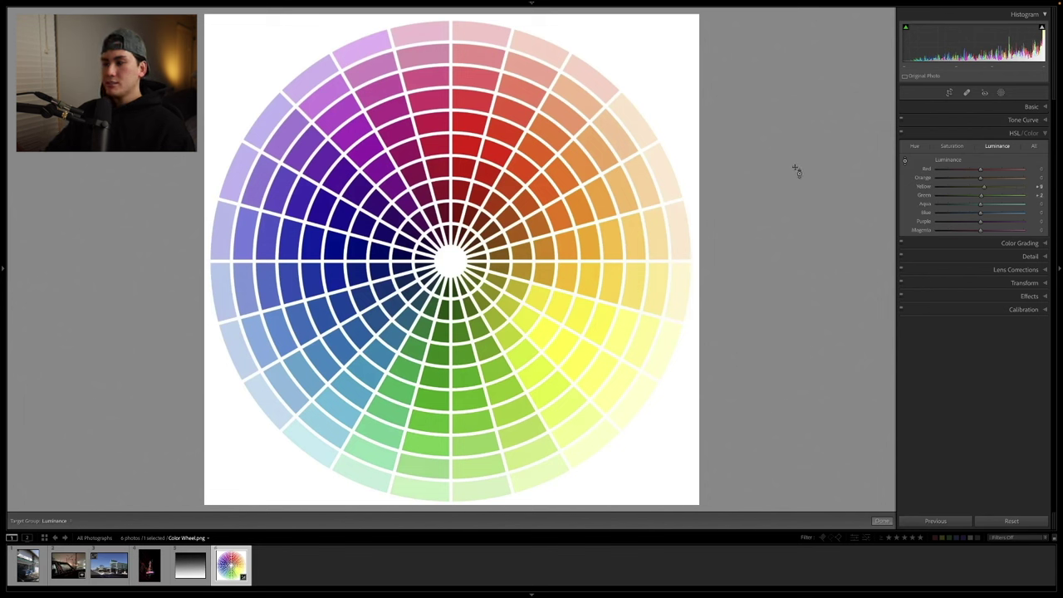
left_click_drag(515, 295, 515, 241)
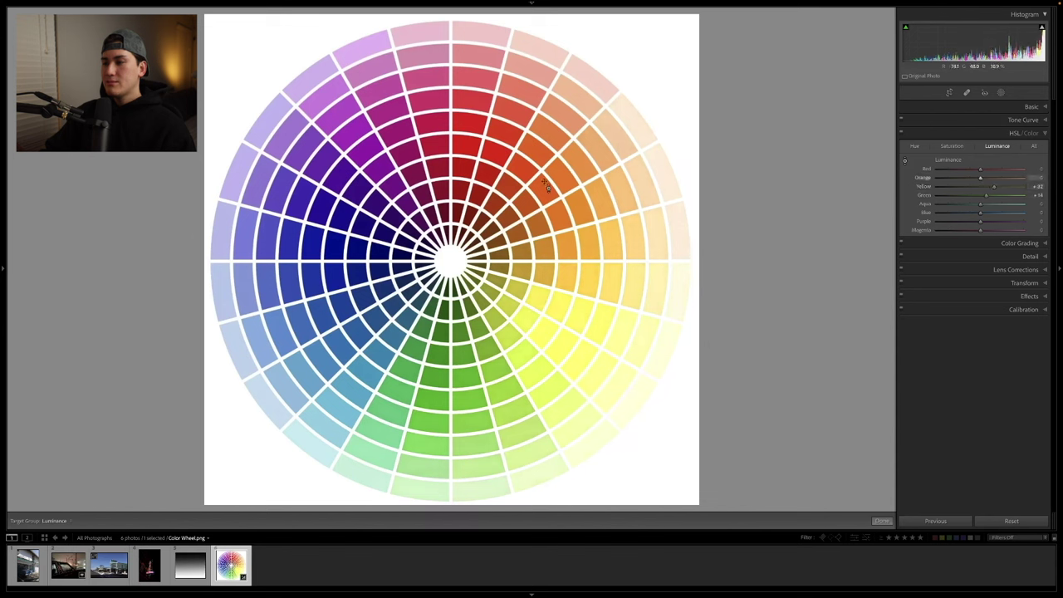
left_click_drag(546, 185, 546, 216)
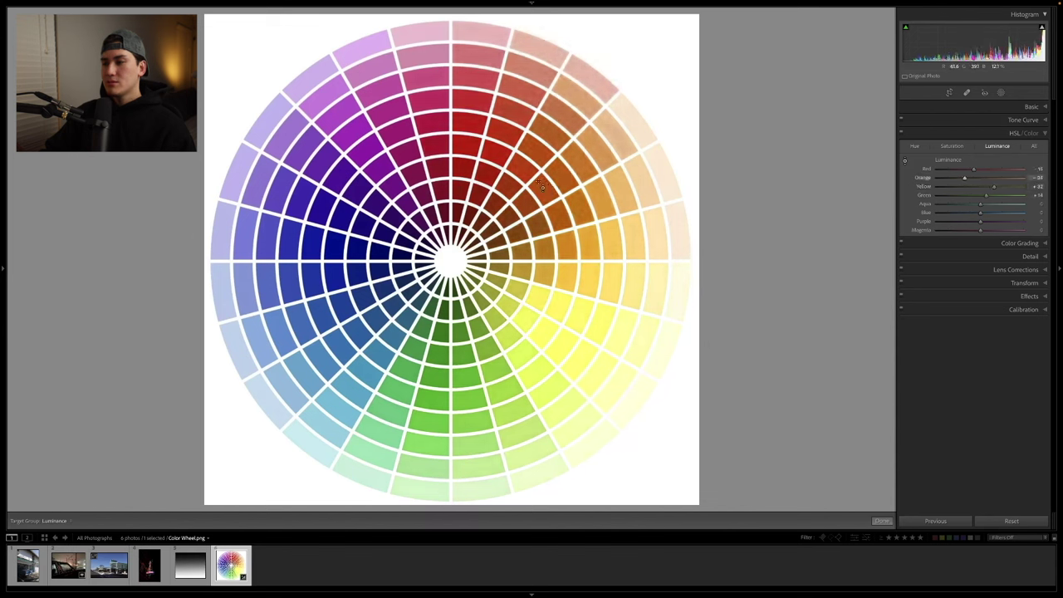
Step: Darken the blue, purple and red segments directly on the wheel to Blue -34 and Red -43 luminance, and brighten the greens to +82
left_click_drag(363, 260, 363, 312)
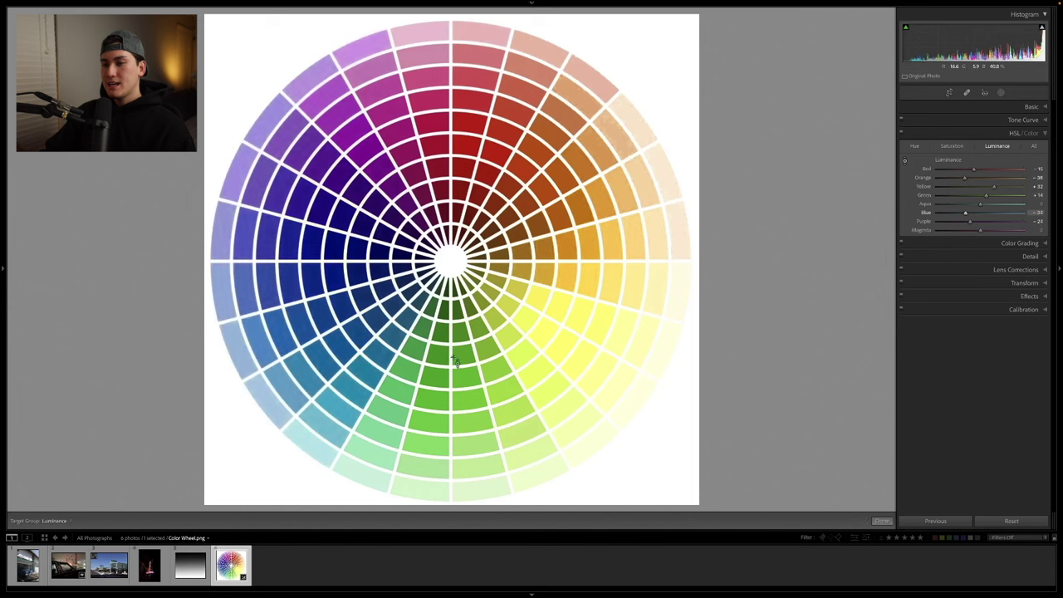
left_click_drag(444, 383, 443, 337)
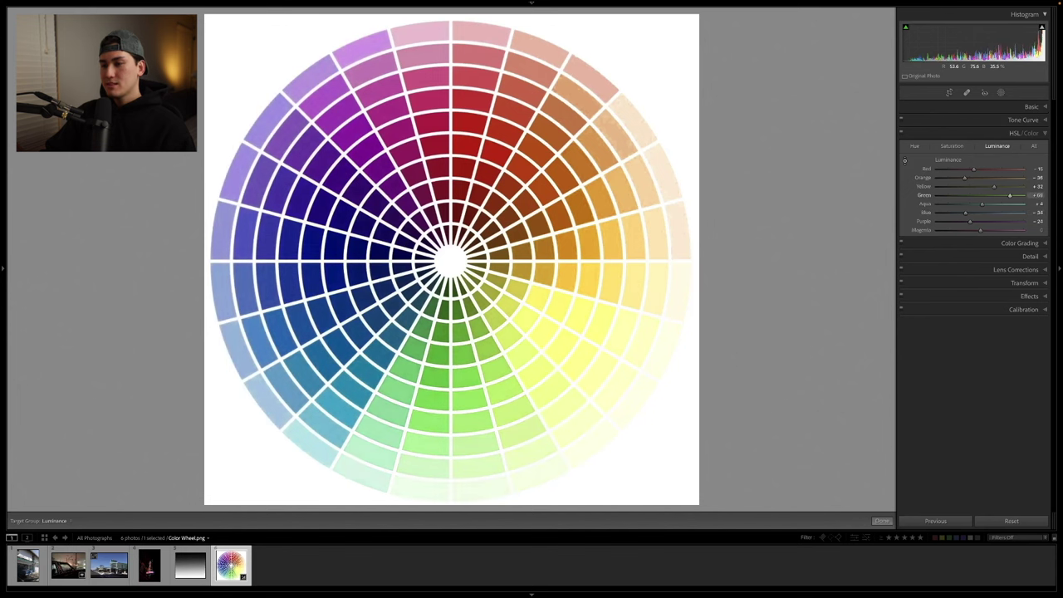
left_click_drag(393, 183, 393, 224)
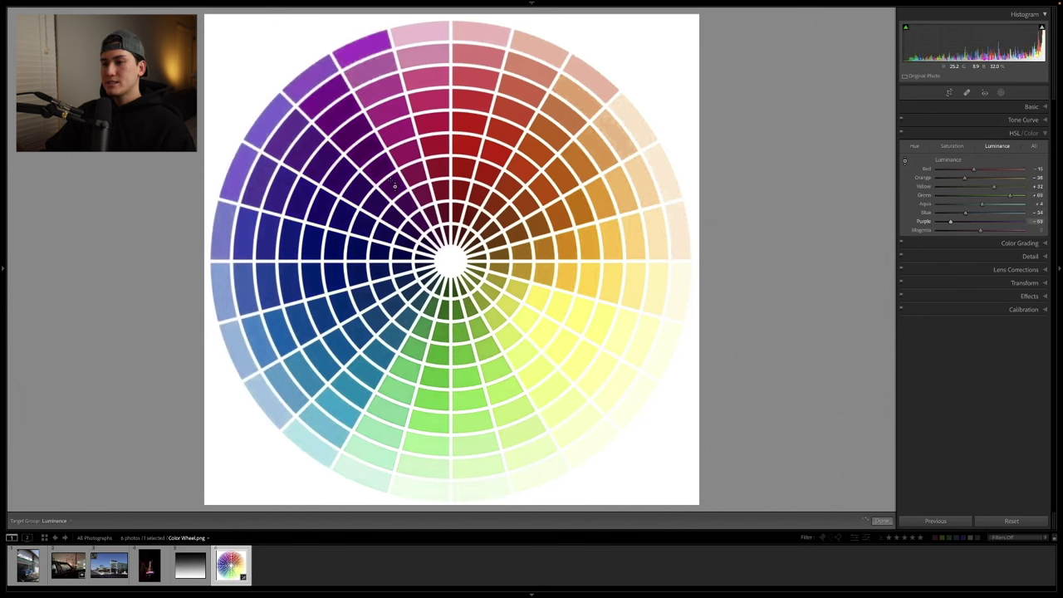
left_click_drag(425, 181, 498, 180)
left_click_drag(496, 375, 494, 374)
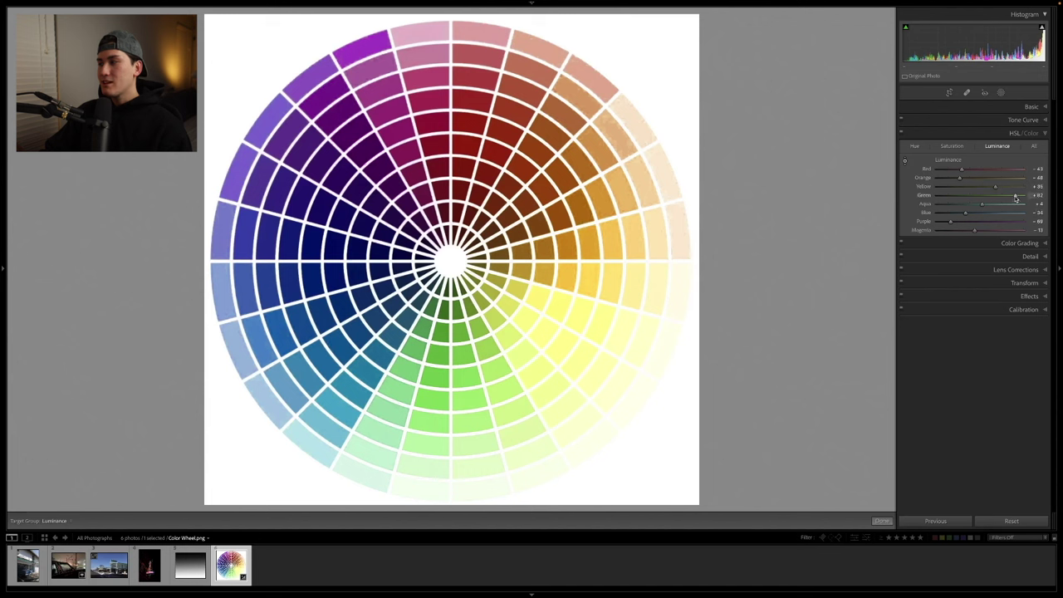
Step: Fine-tune the luminance to Green +53, Orange -23 and Yellow +15, and reset the image
left_click_drag(1016, 198, 1001, 196)
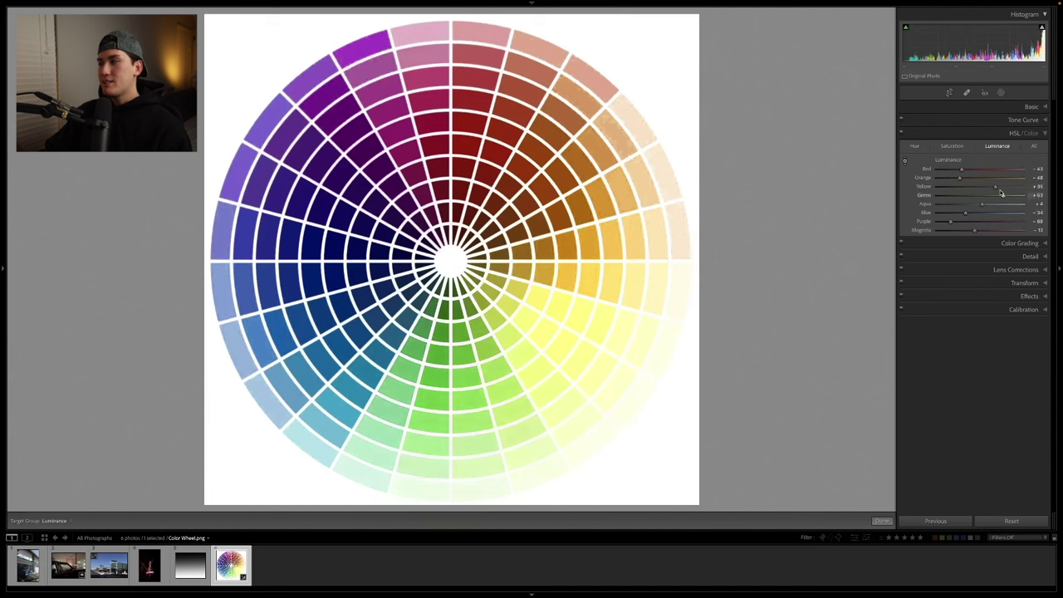
left_click_drag(960, 178, 967, 170)
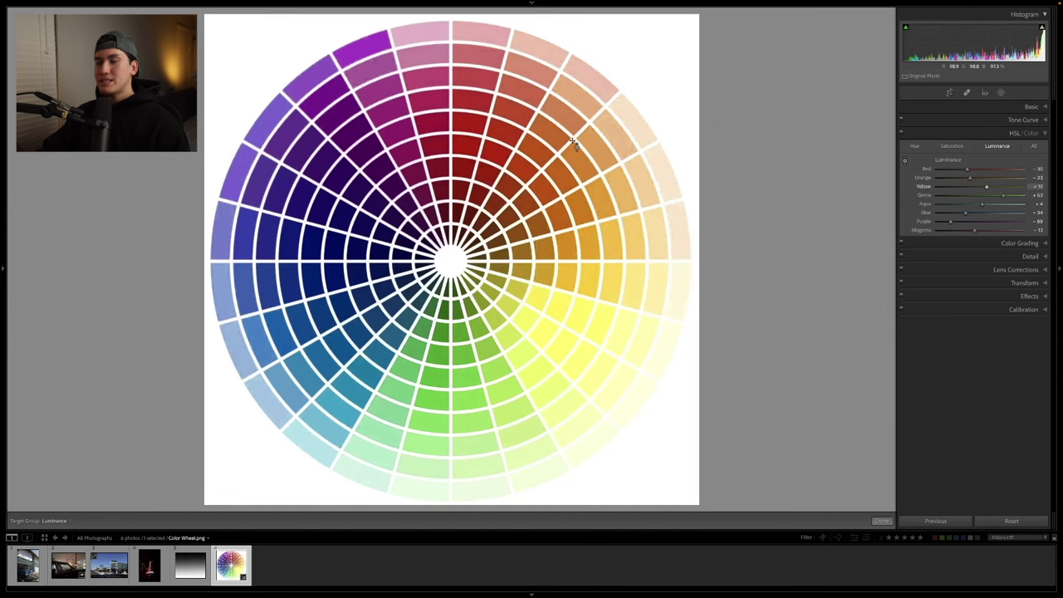
left_click(1011, 521)
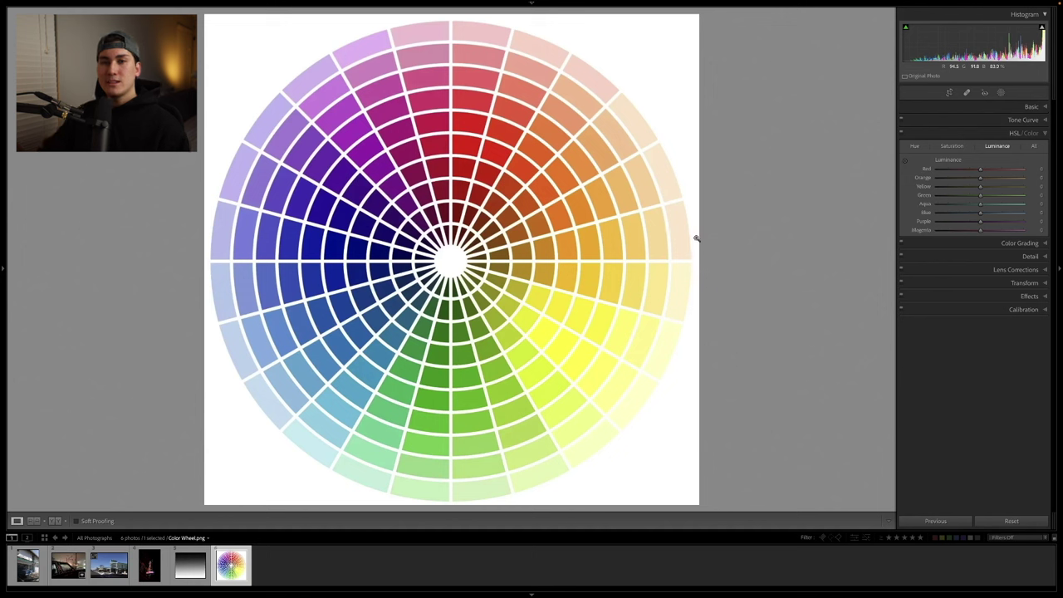
Step: Try a Red luminance of -100, restore the wheel and close the HSL adjustments
left_click_drag(980, 170, 916, 169)
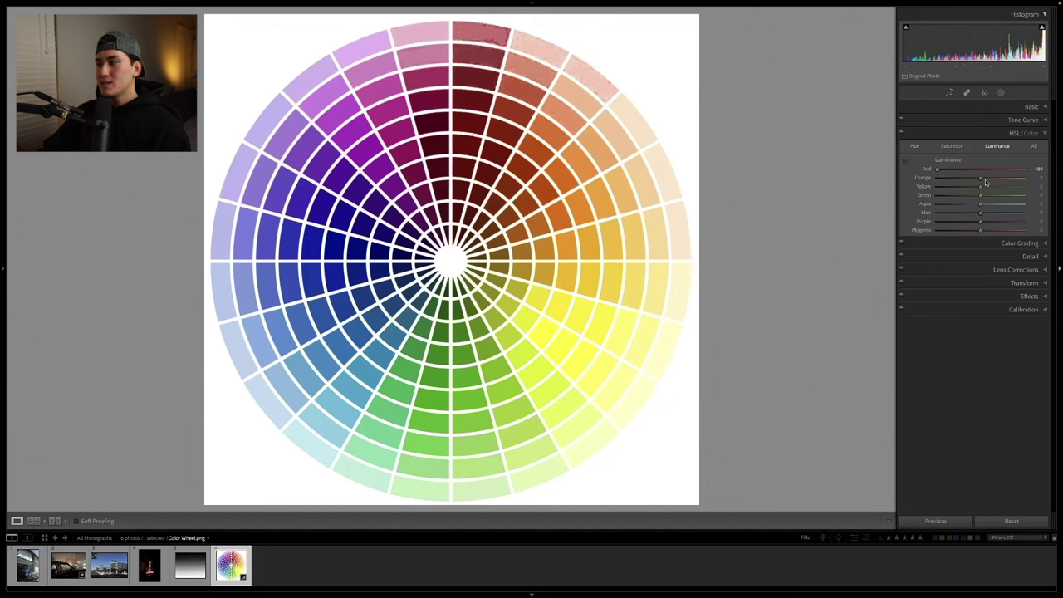
left_click(1044, 135)
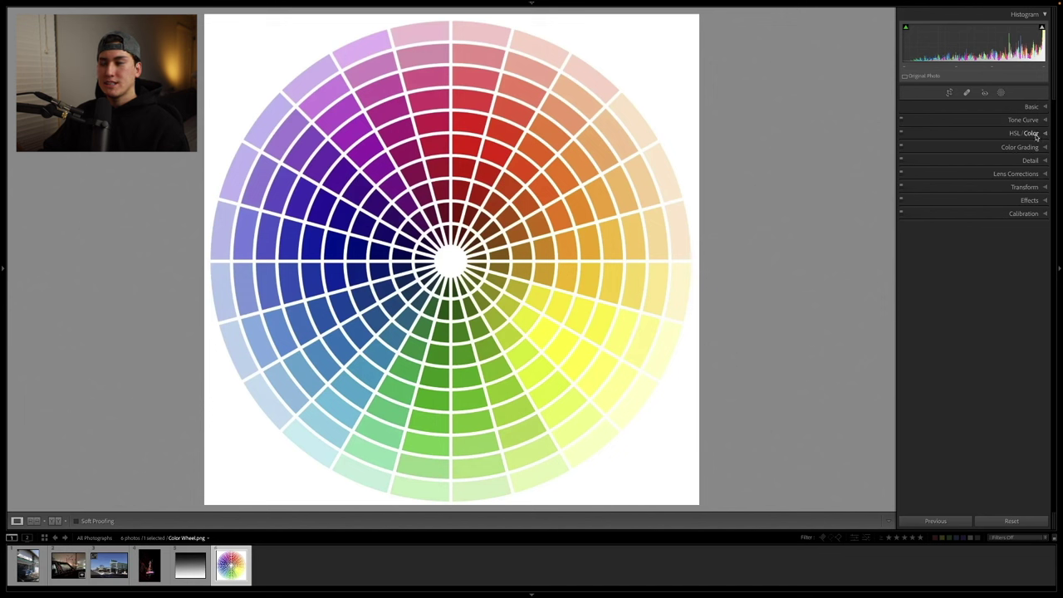
Step: Try the Calibration Red Primary hue at -100 and +100, and undo the change
left_click(1026, 214)
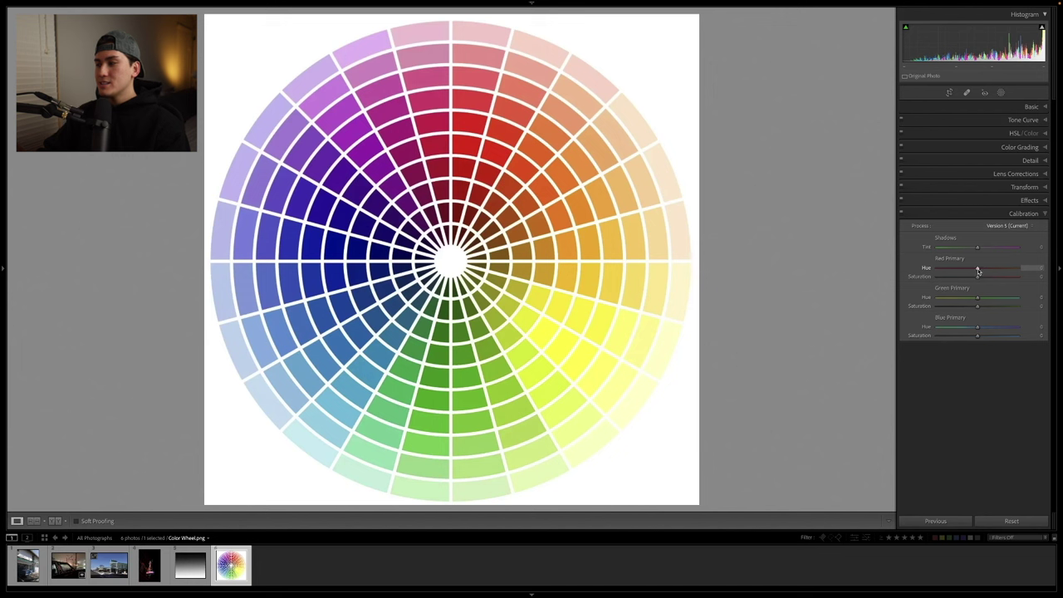
left_click_drag(976, 269, 926, 263)
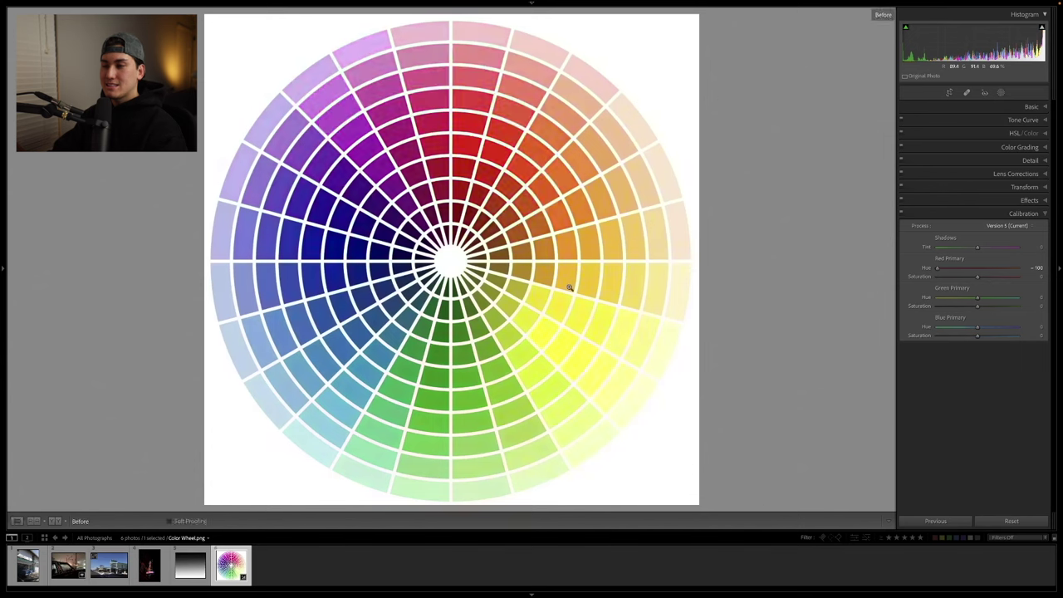
left_click_drag(939, 269, 1036, 268)
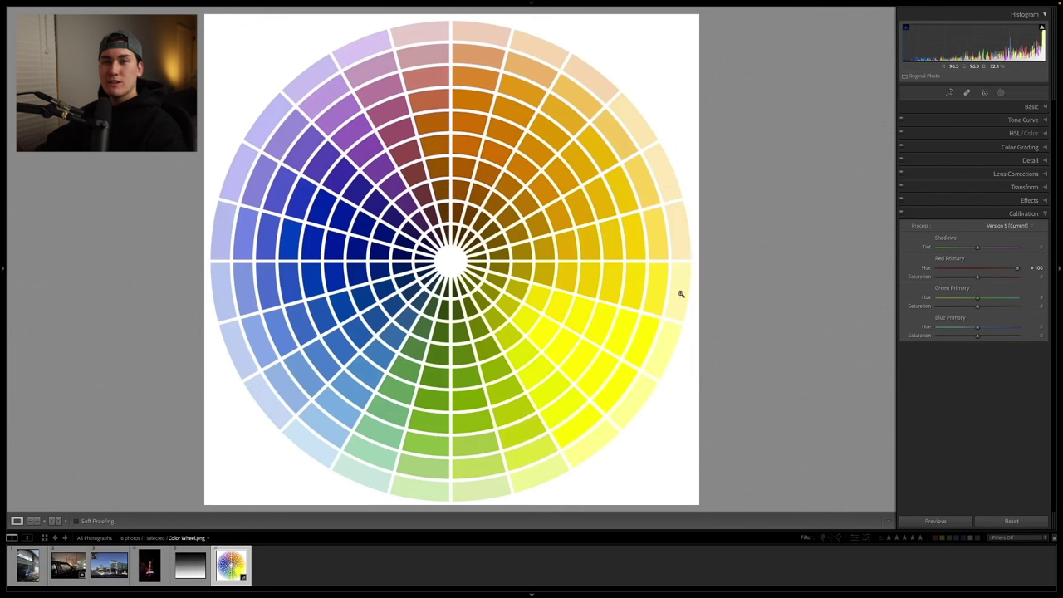
key("ctrl+z")
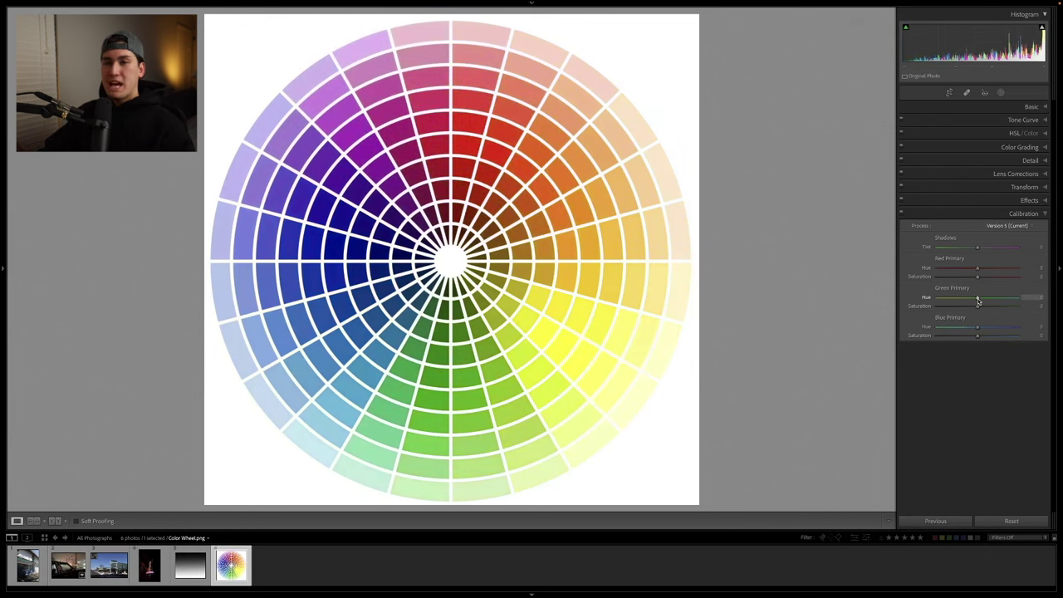
Step: Try the Green Primary hue at -100 and +100, and reset the image
left_click_drag(977, 299, 912, 296)
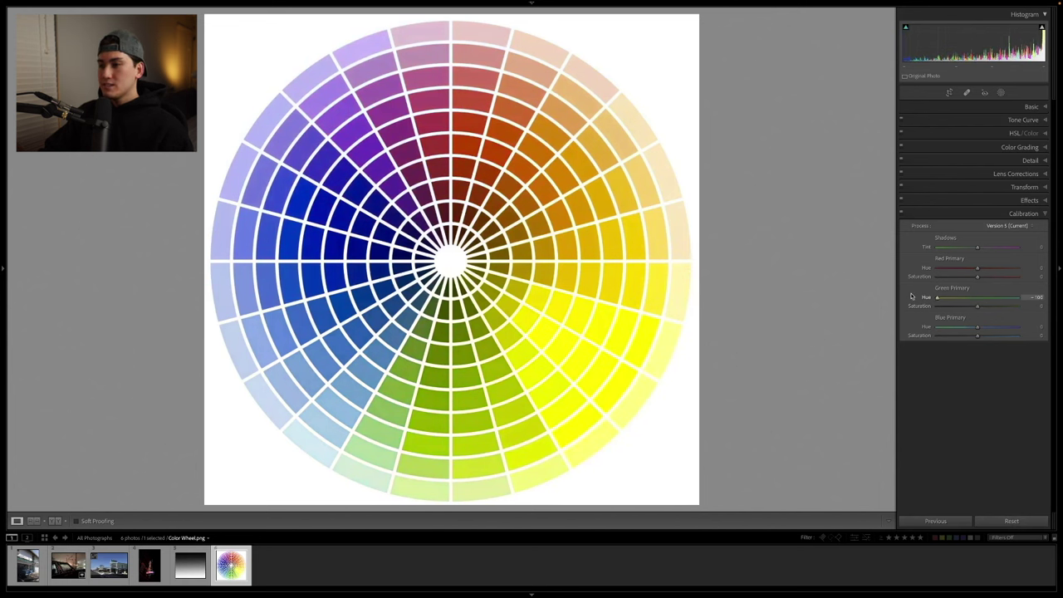
left_click_drag(926, 295, 1045, 293)
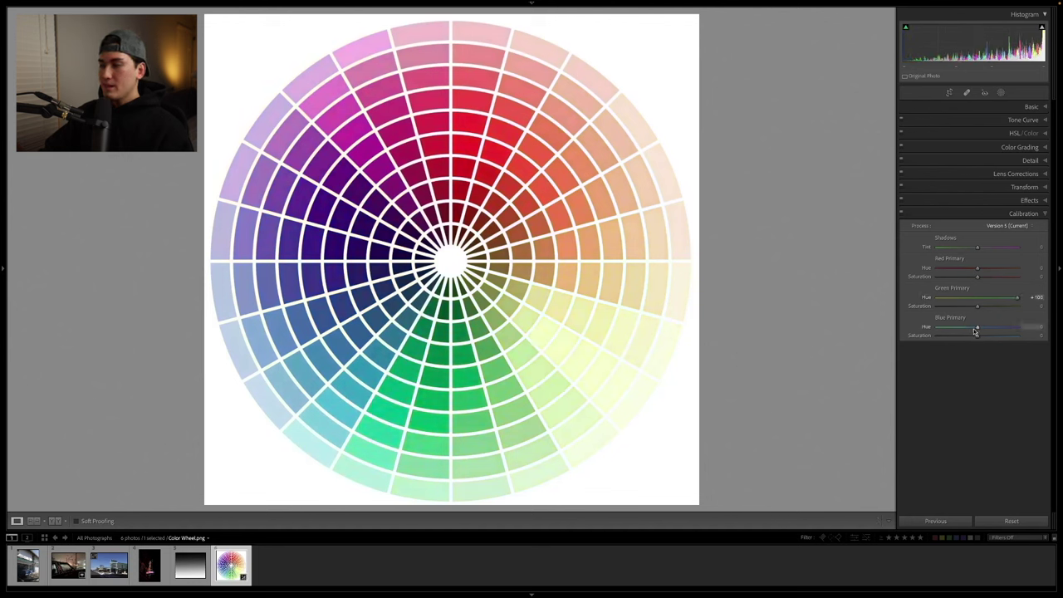
left_click(1012, 520)
Step: Try the Blue Primary hue at -100, at +98, and at -51 with saturation +56, resetting the image after the trials
left_click_drag(977, 329, 931, 324)
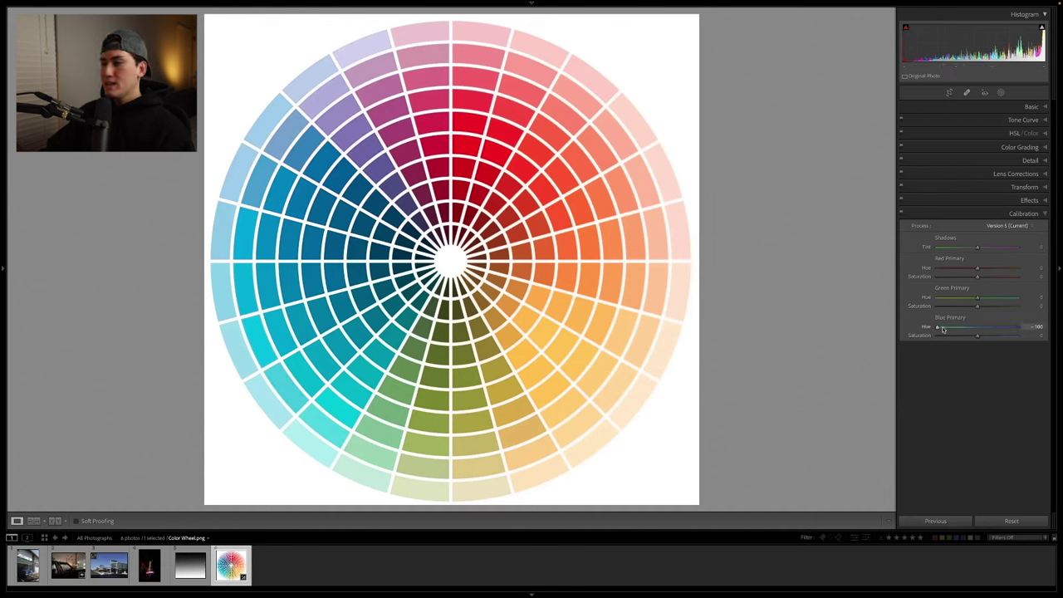
left_click_drag(939, 328, 1015, 327)
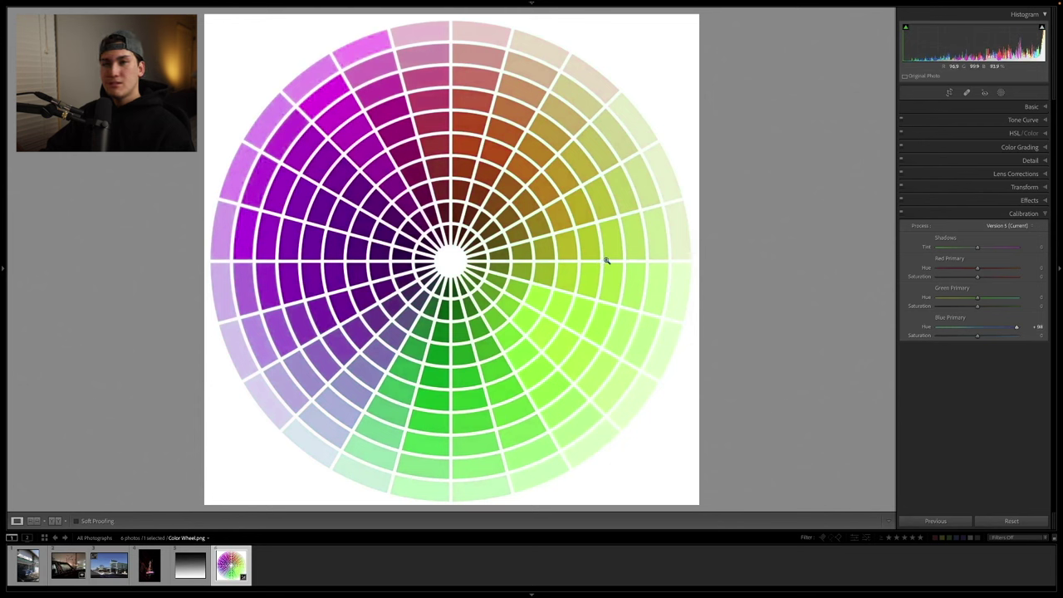
left_click(1010, 521)
left_click_drag(973, 329, 1000, 334)
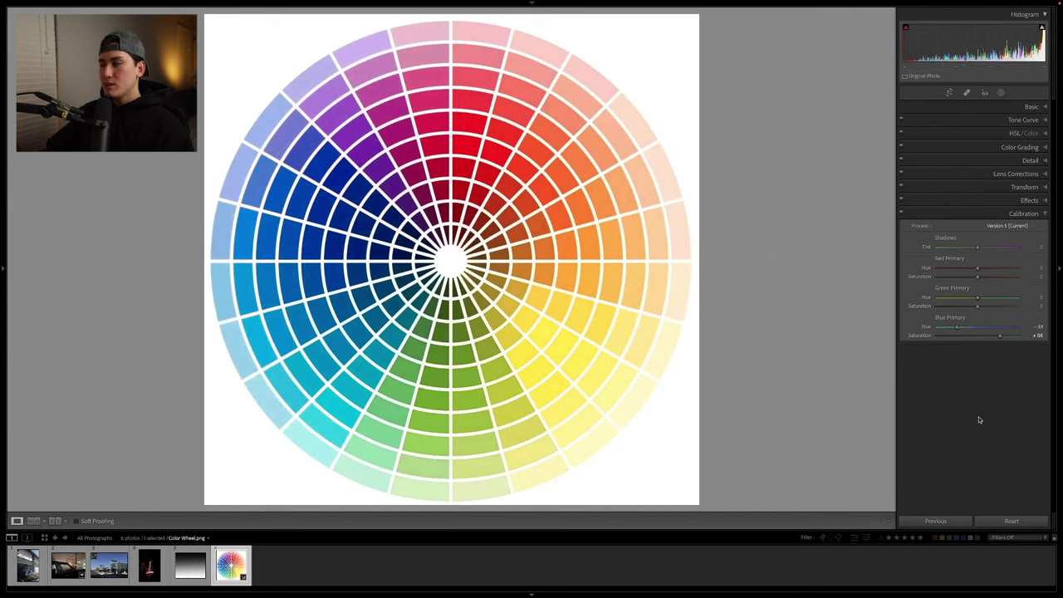
left_click(1009, 518)
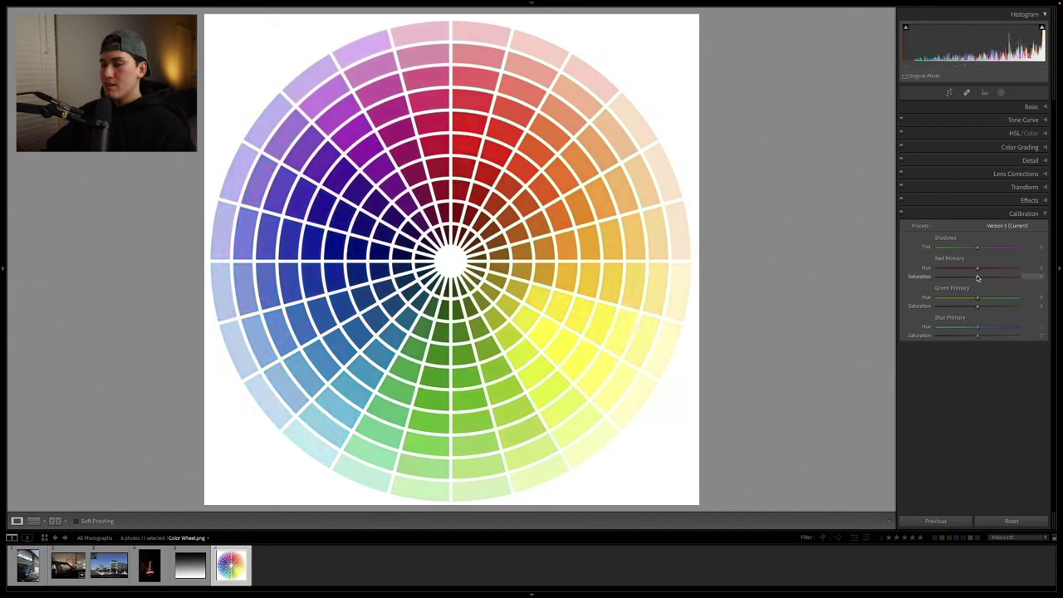
Step: Try primary saturations of Red -100, Green +100 and Blue -100, lower the green saturation, and reset the image
left_click_drag(974, 278, 910, 273)
left_click_drag(976, 307, 1032, 309)
left_click_drag(977, 336, 930, 335)
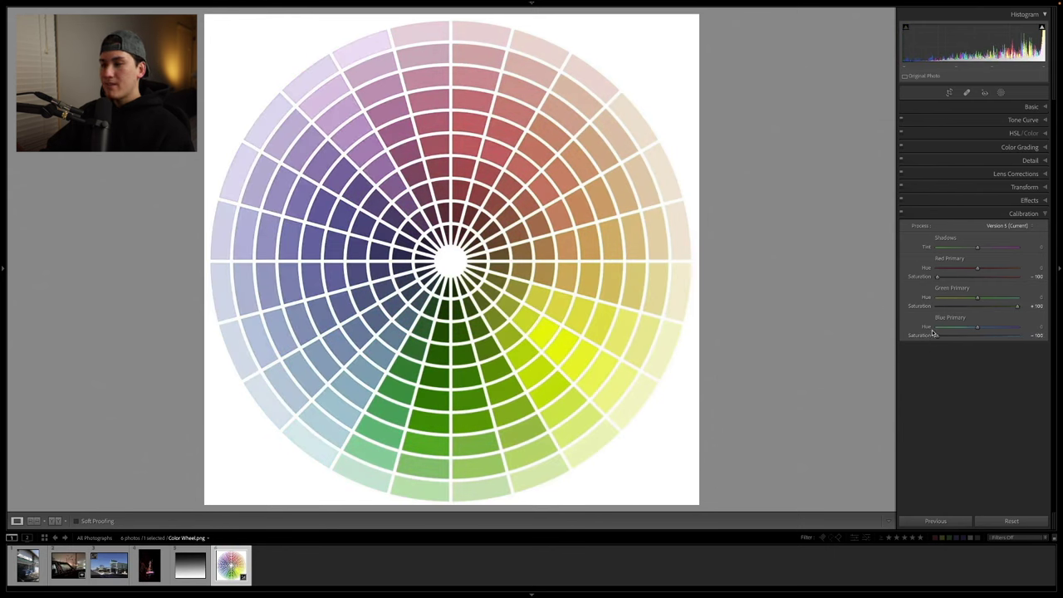
left_click_drag(1018, 306, 964, 306)
key("ctrl+shift+r")
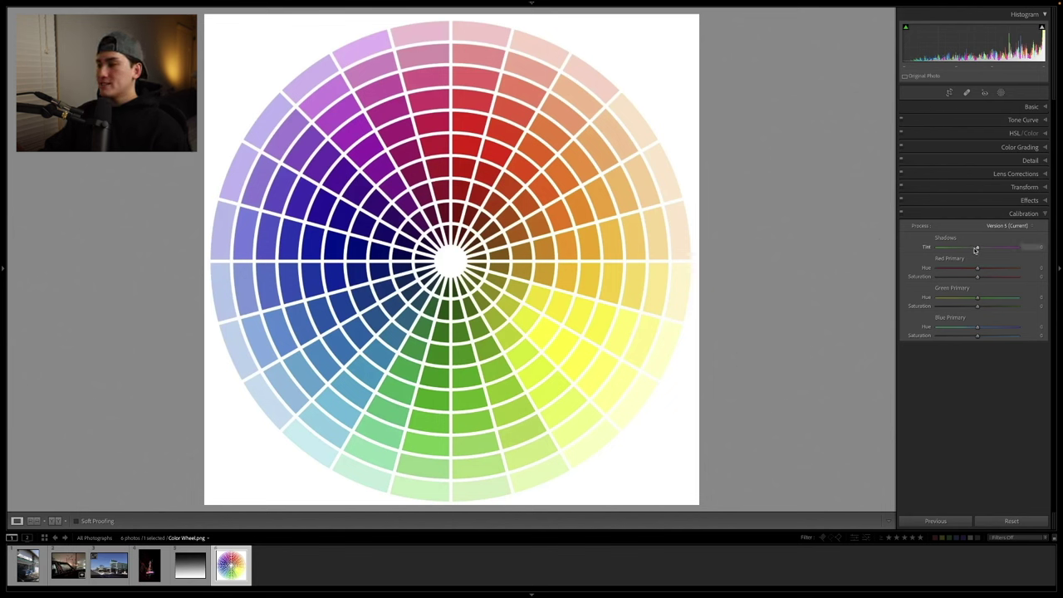
Step: Try the Calibration shadows tint at +100, and close the calibration adjustments
left_click_drag(978, 249, 1023, 253)
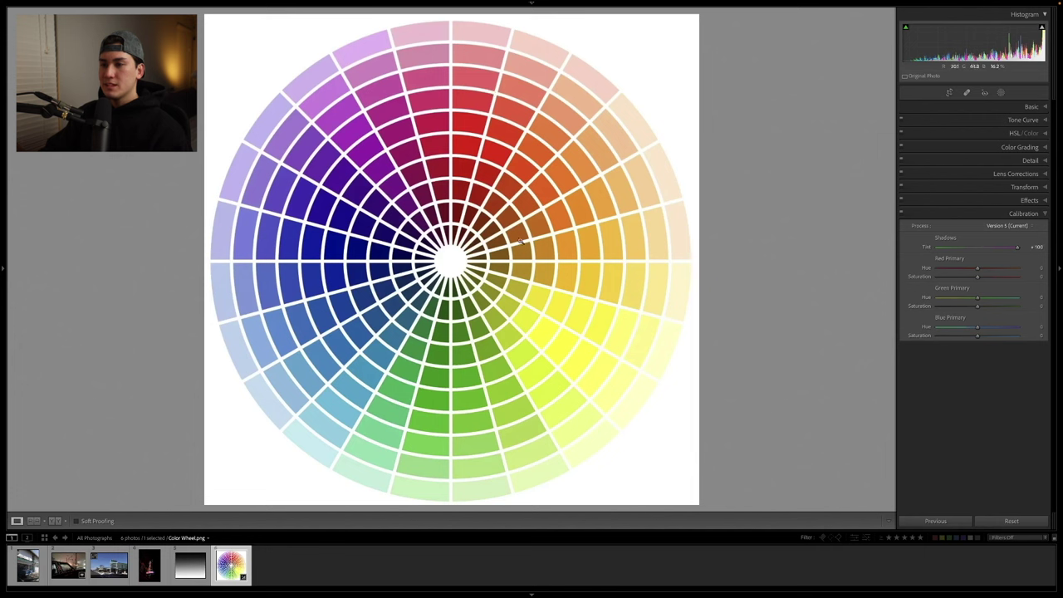
key("ctrl+9")
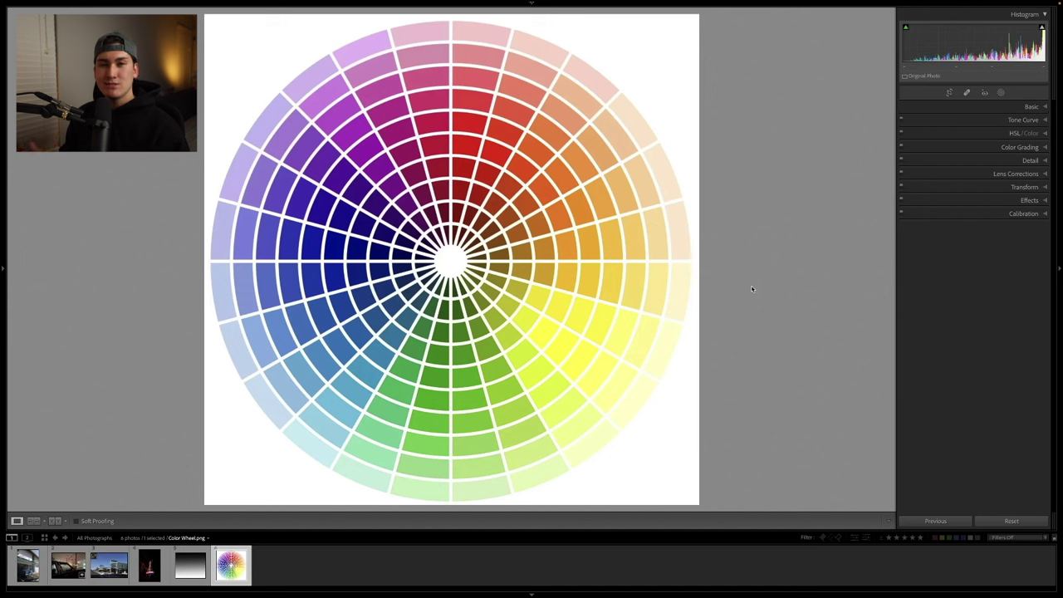
Step: Color grade the Gradient.png image with blue shadows and orange highlights
left_click(1013, 150)
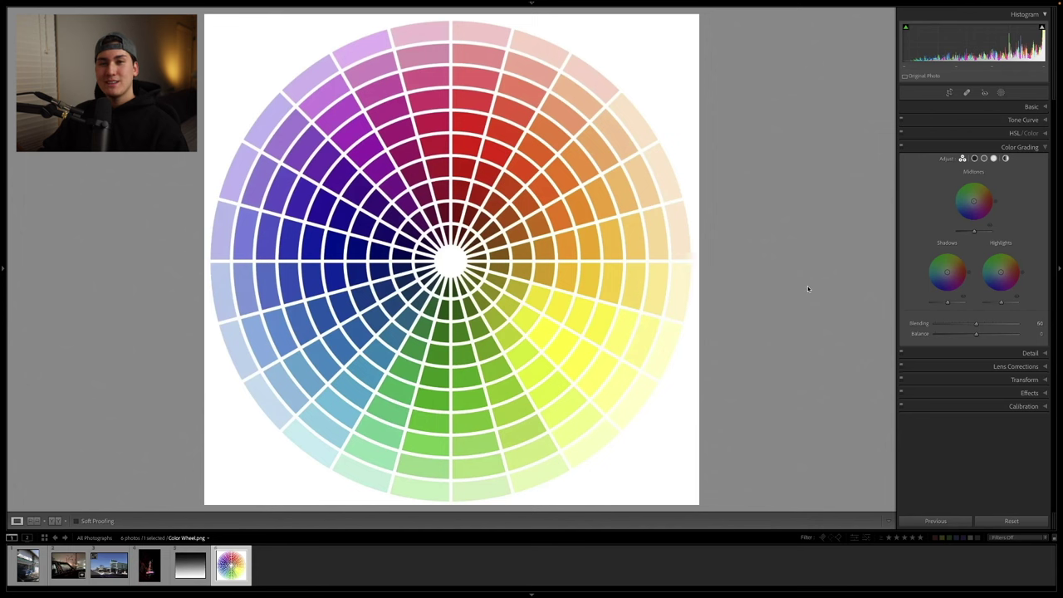
left_click(185, 569)
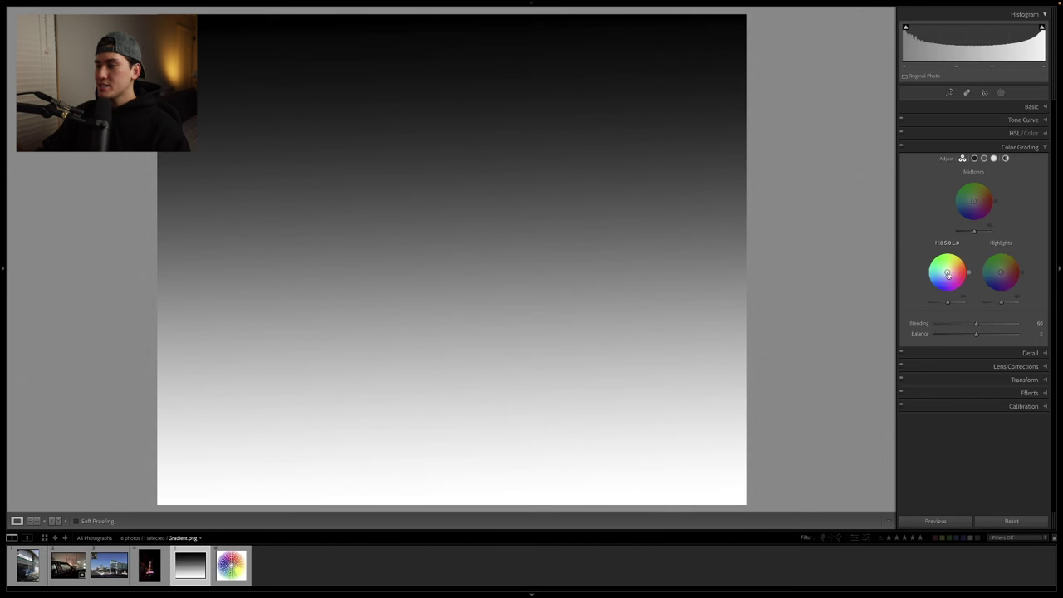
left_click_drag(947, 271, 937, 285)
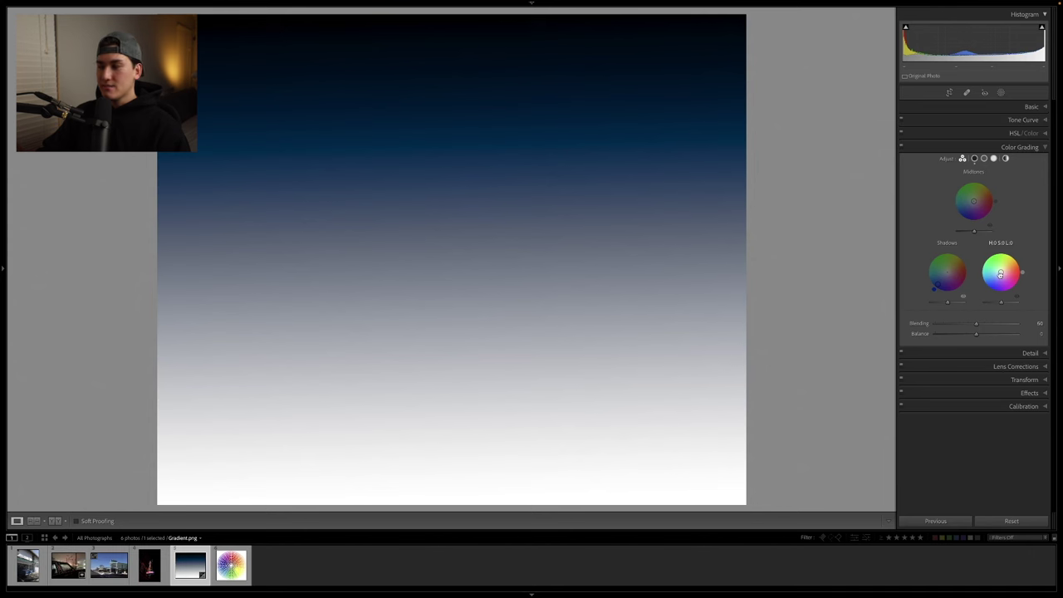
left_click_drag(1001, 273, 1011, 261)
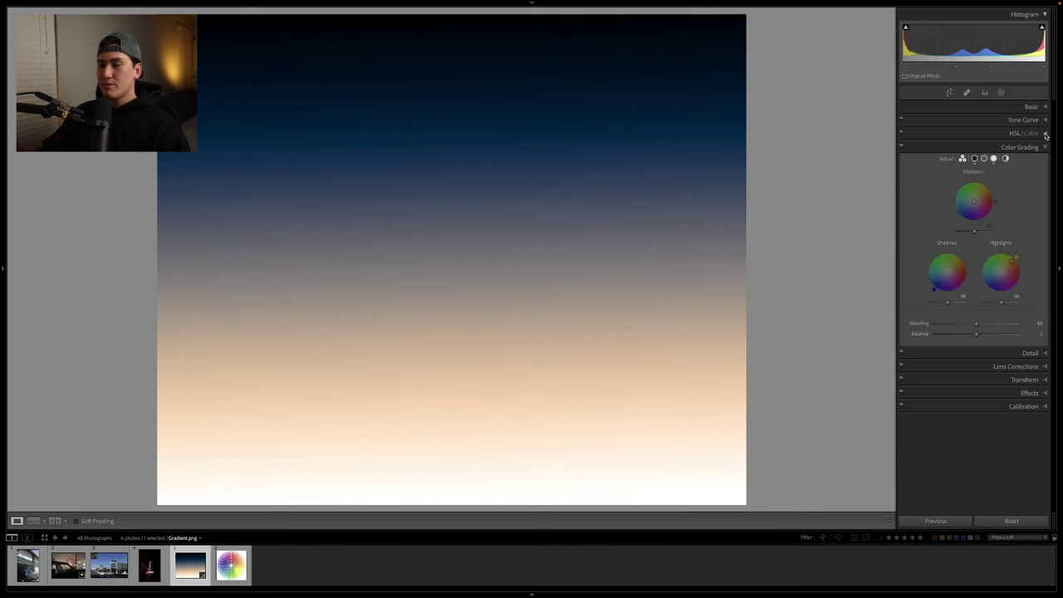
Step: Show the HSL hue, saturation and luminance controls together to compare them with the color grading
left_click(1046, 134)
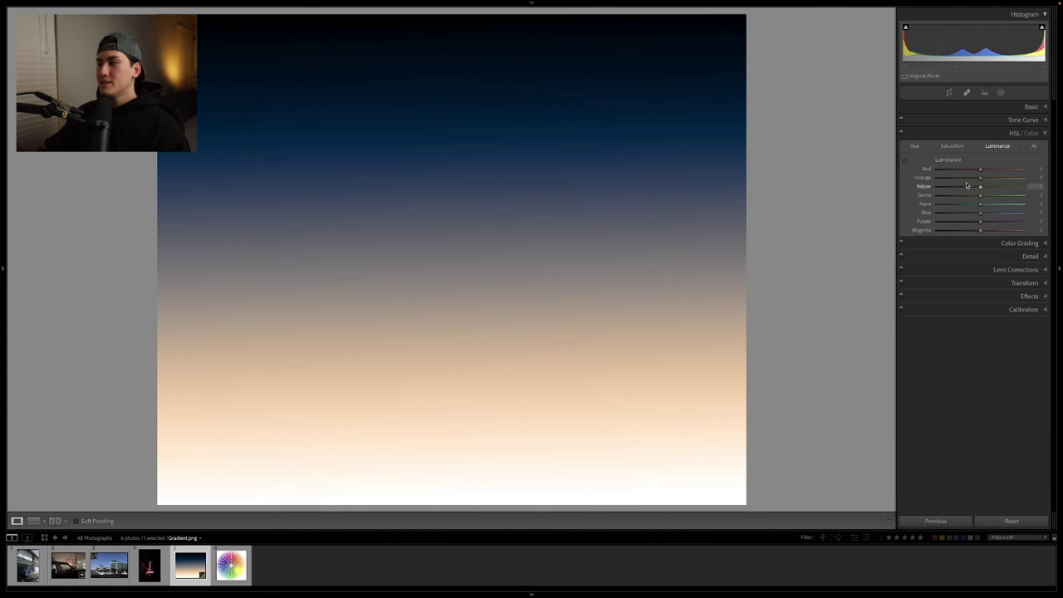
left_click(1034, 147)
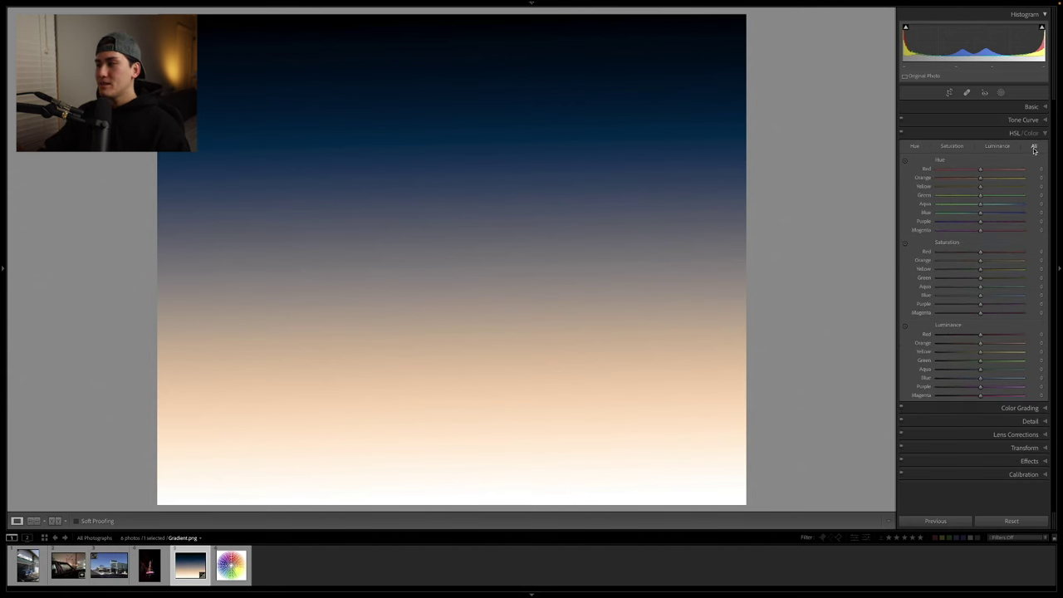
left_click_drag(980, 262, 980, 295)
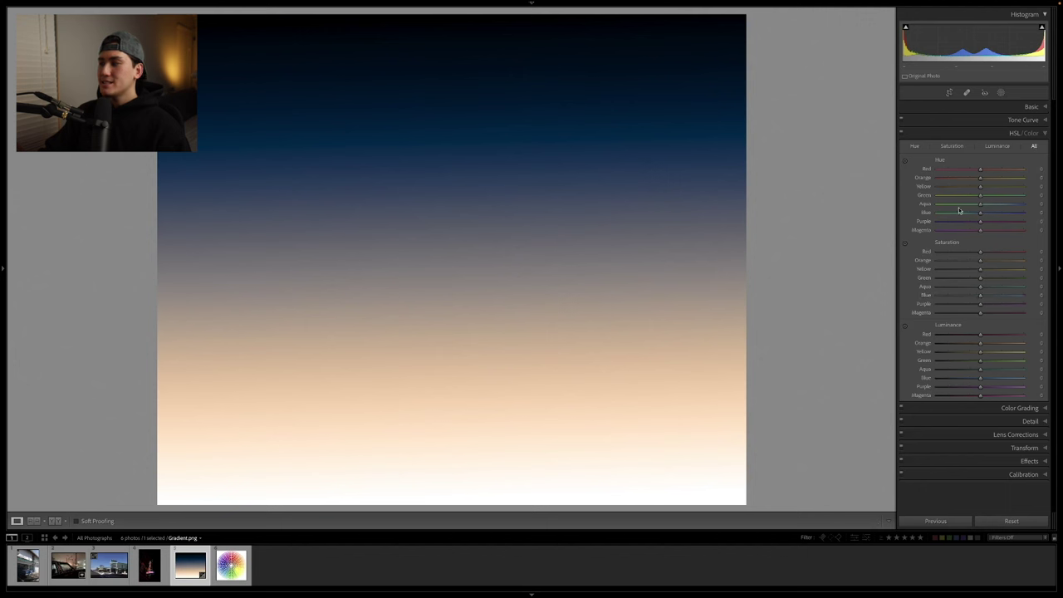
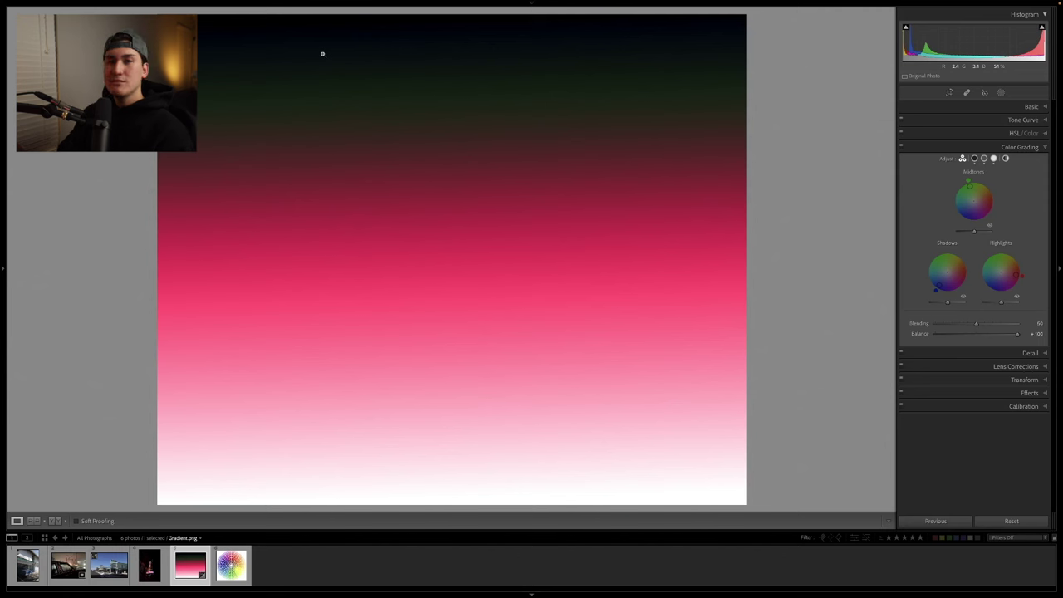
Step: Reset the gradient, switch to the night photo of the car, and set its white balance to Temp -48 and Tint +42
key("ctrl+shift+r")
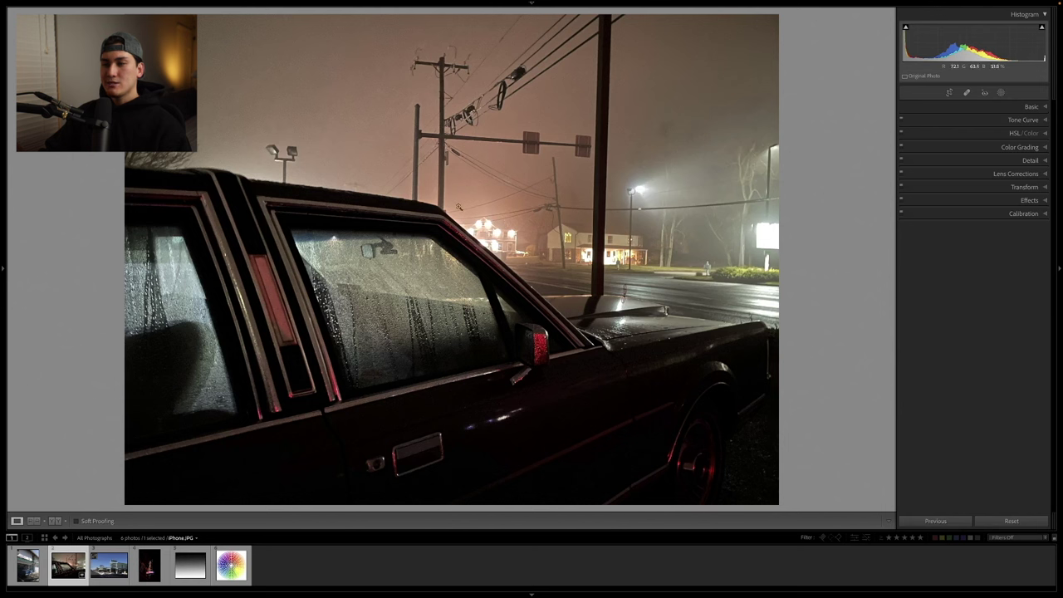
left_click(1042, 107)
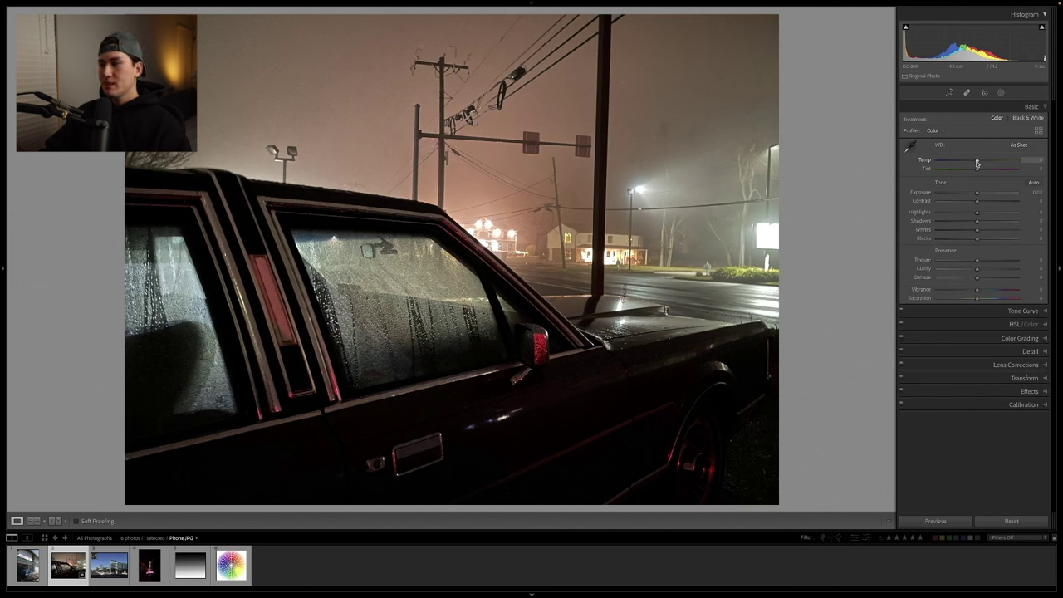
left_click_drag(977, 163, 957, 162)
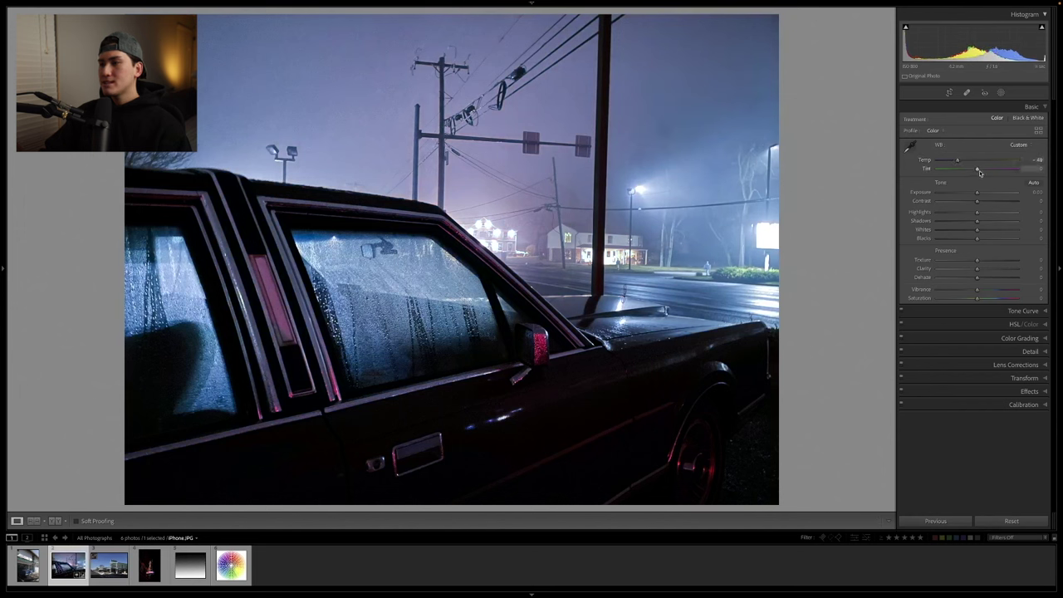
left_click_drag(977, 171, 995, 171)
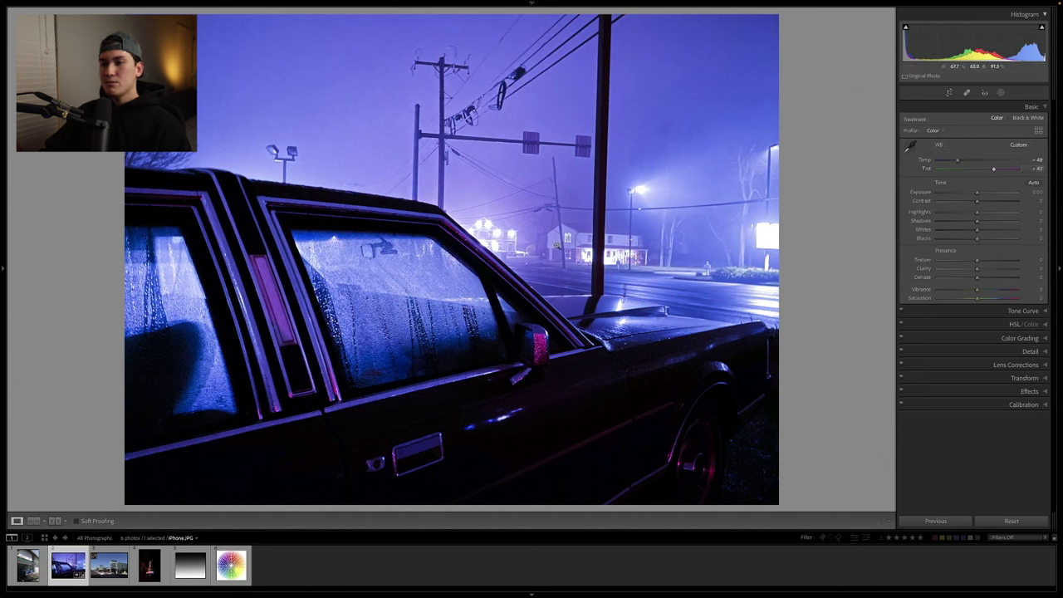
Step: Try a blue-purple look on the night car photo with Temp -27, Tint +44, Contrast +26, Vibrance +47 and Saturation +40, and compare it with the original
left_click_drag(959, 161, 993, 170)
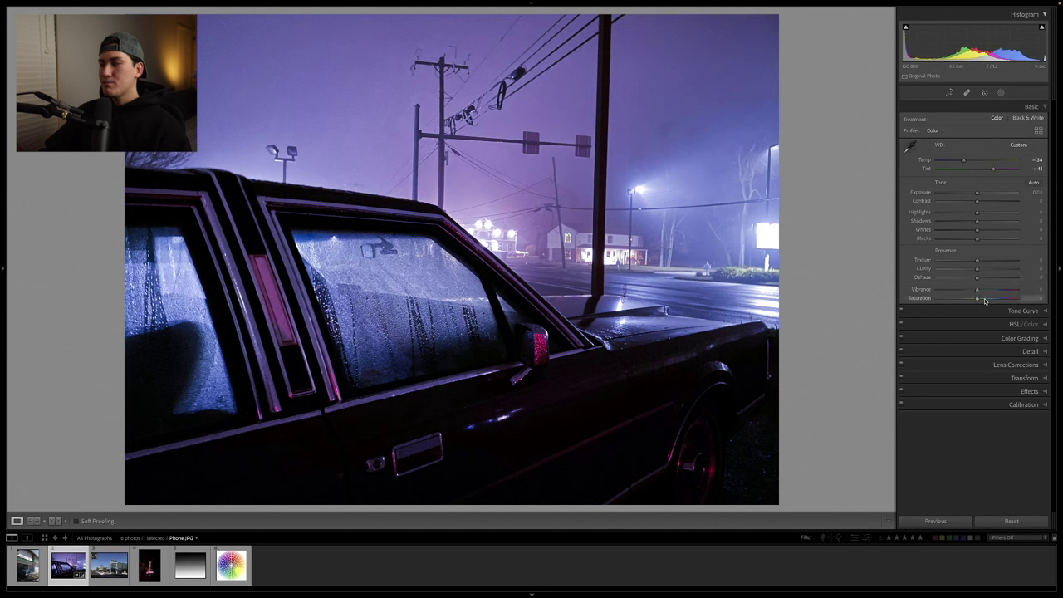
mouse_move(977, 298)
left_mouse_down()
mouse_move(1002, 300)
mouse_move(987, 290)
left_mouse_up()
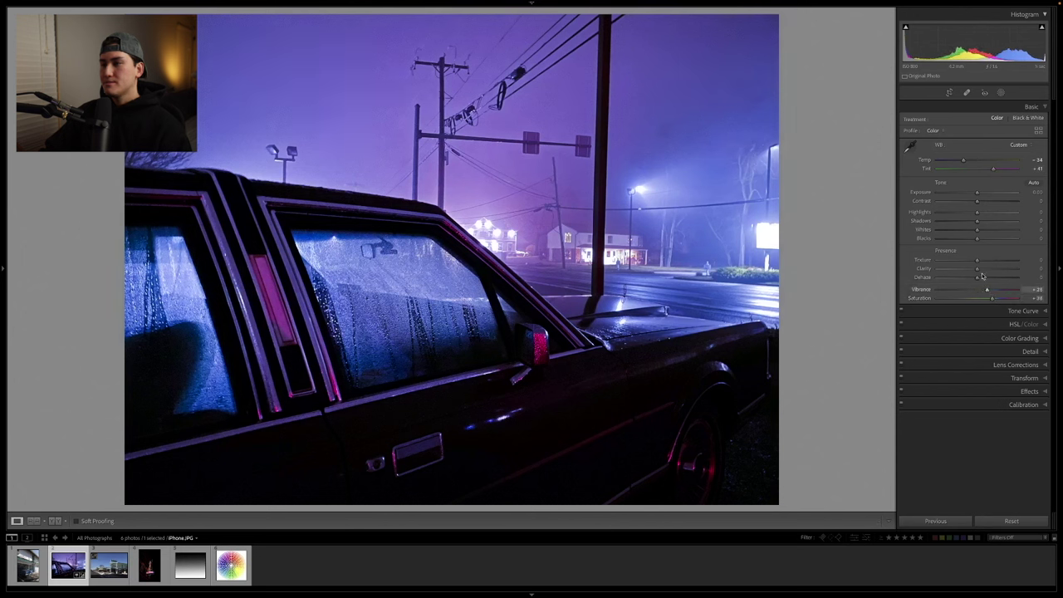
mouse_move(993, 169)
left_mouse_down()
mouse_move(960, 161)
mouse_move(994, 170)
left_mouse_up()
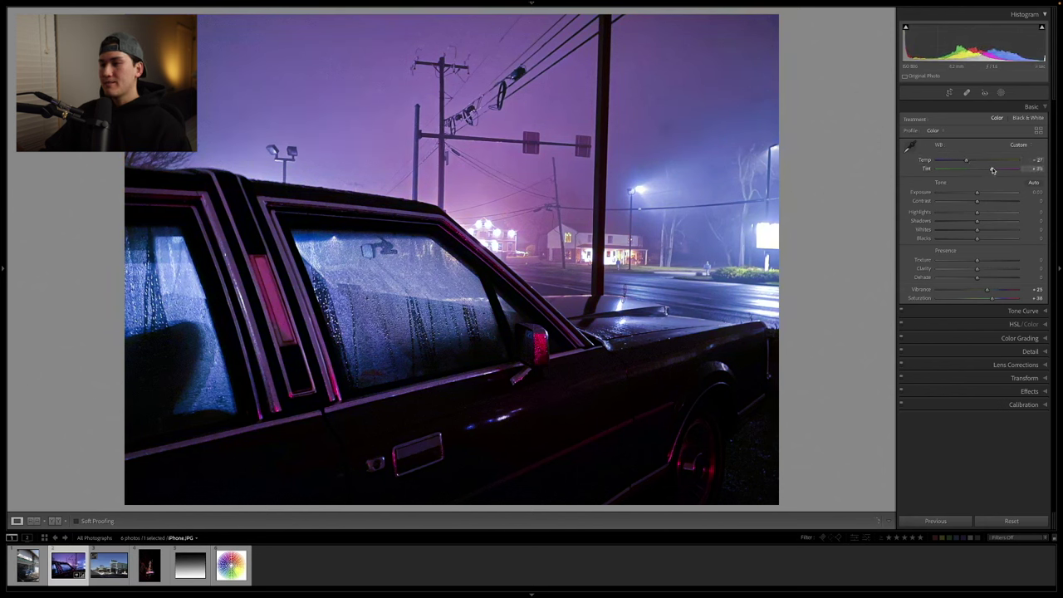
left_click_drag(987, 290, 998, 293)
left_click_drag(977, 201, 995, 172)
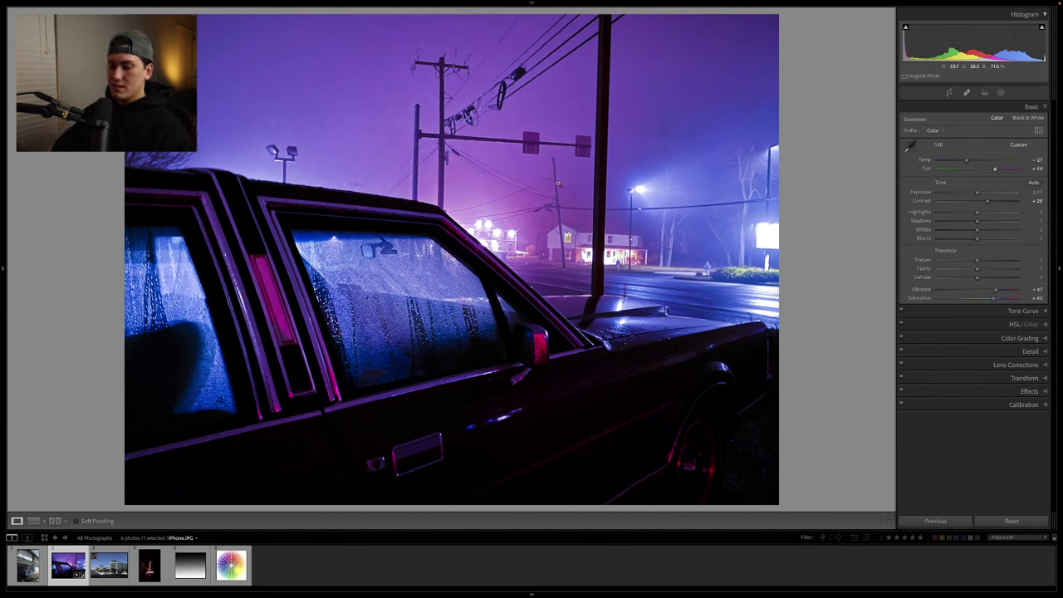
key("backslash")
key("backslash")
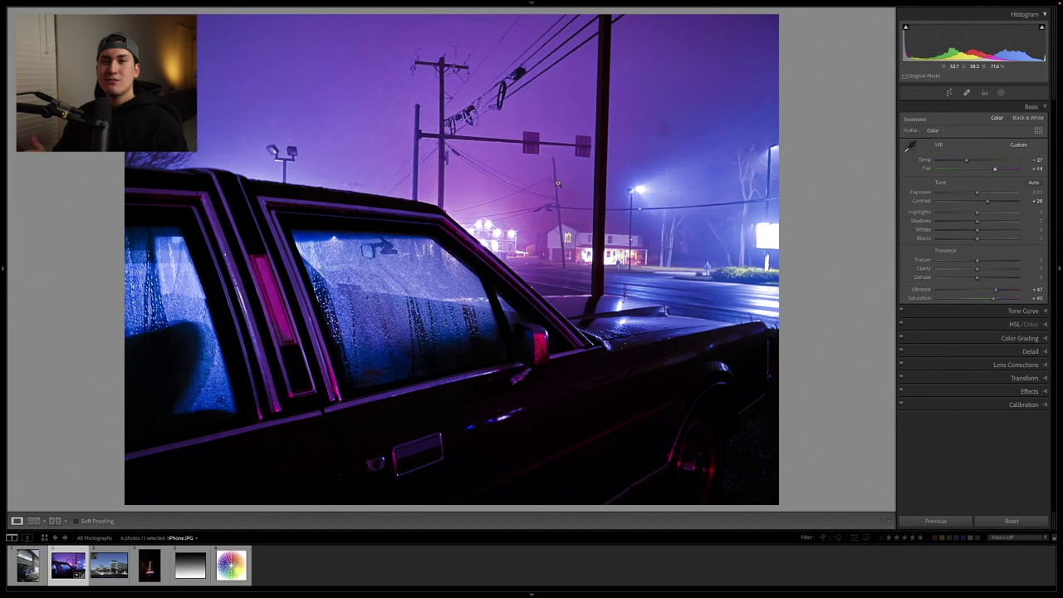
Step: Reset the night car photo and color grade it with blue shadows, purple highlights at hue 280 and saturation 100, Blending 93 and Balance -44
key("ctrl+shift+r")
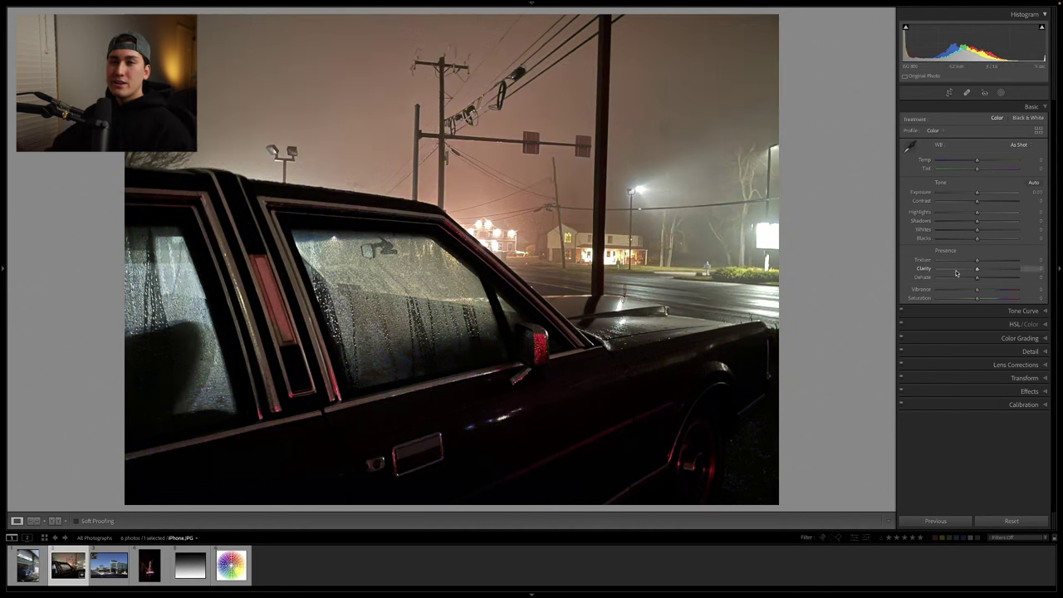
left_click(1032, 107)
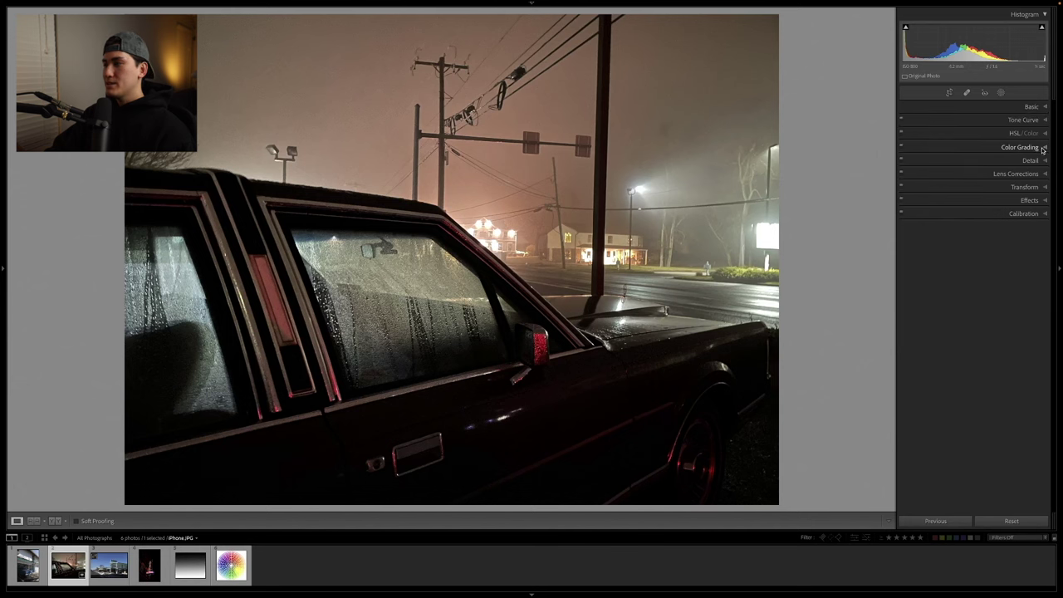
left_click(1039, 148)
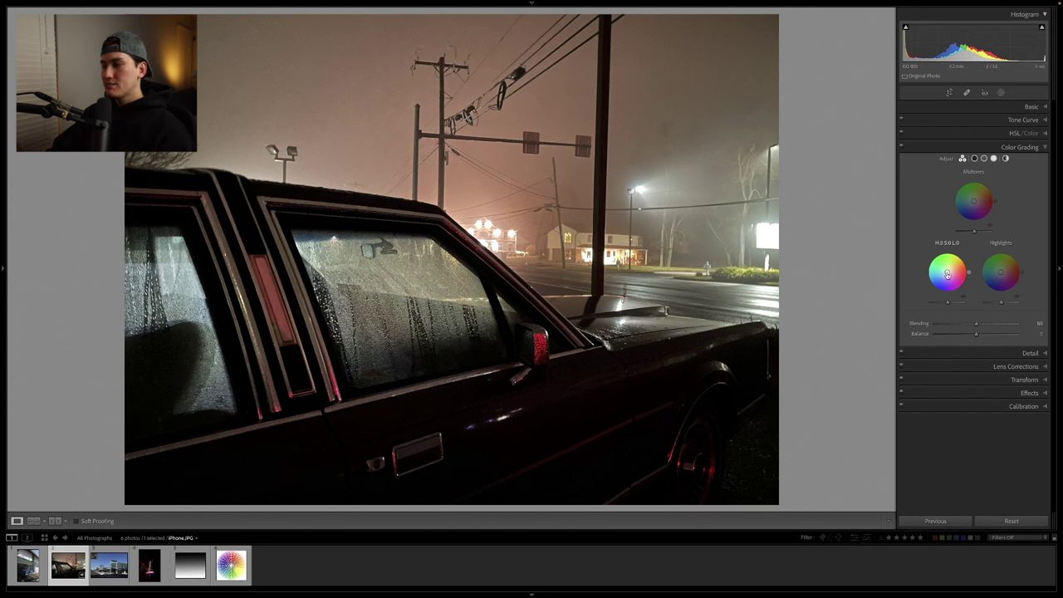
left_click_drag(948, 275, 942, 286)
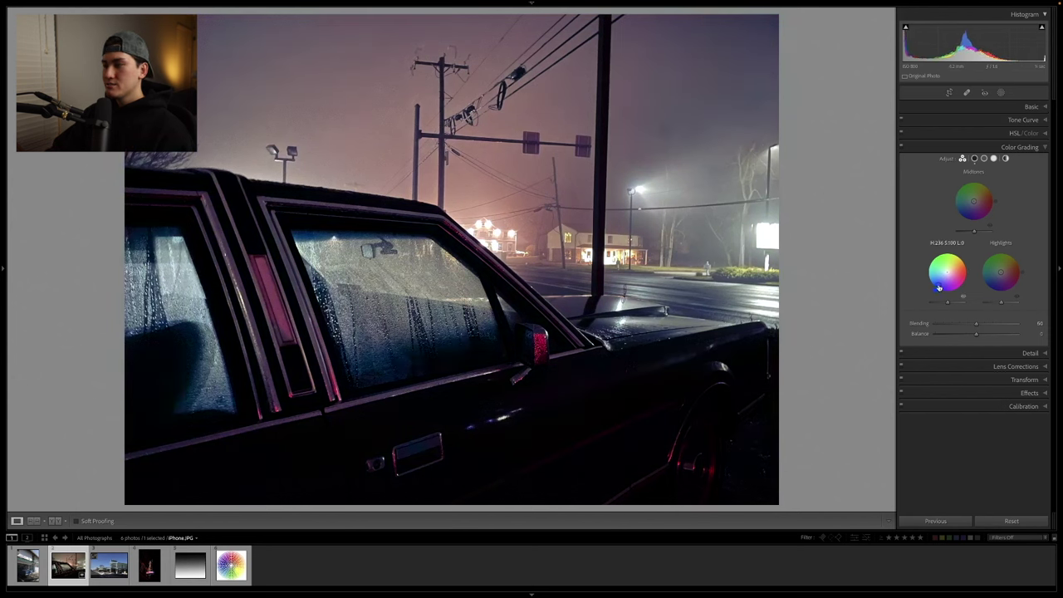
left_click_drag(1002, 275, 1005, 287)
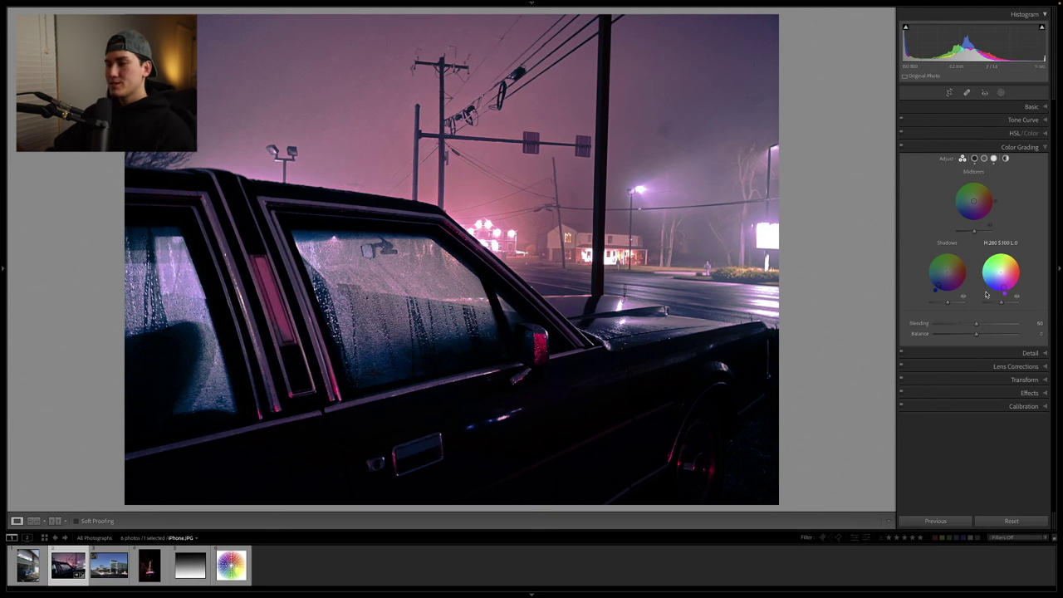
left_click_drag(977, 324, 956, 331)
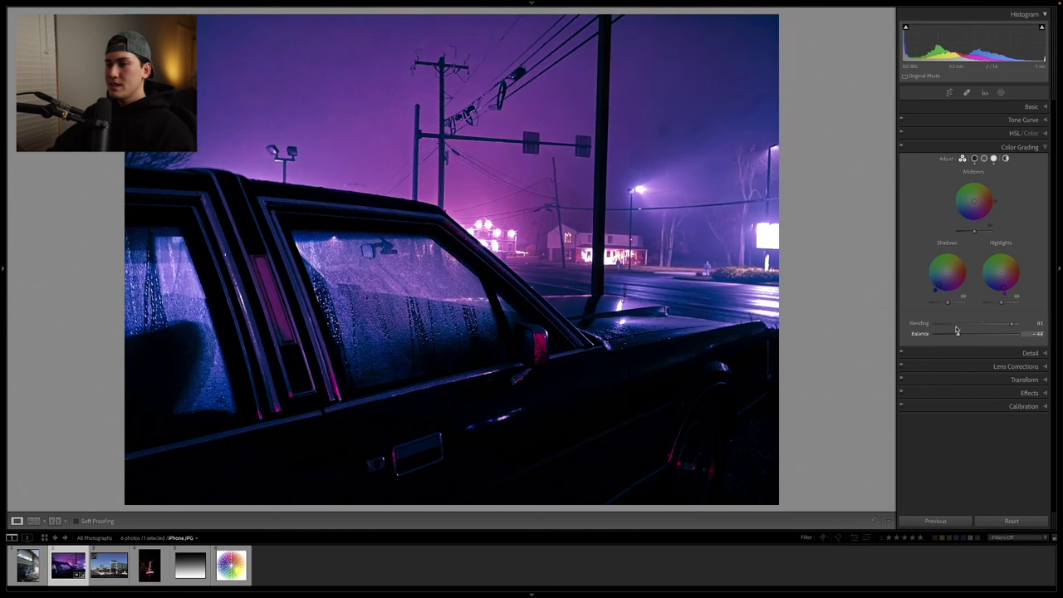
Step: Refine the color grading with shadows luminance -13 and a slightly shifted blue, and highlights at hue 273 with luminance +24
left_click_drag(949, 302, 940, 303)
left_click_drag(940, 303, 1006, 303)
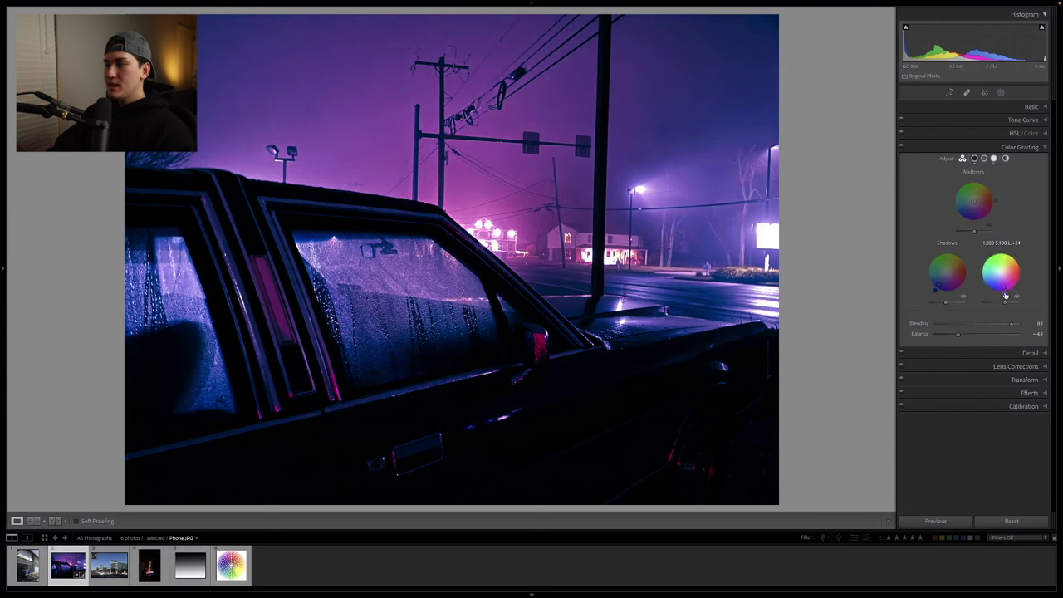
left_click_drag(1005, 288, 1002, 290)
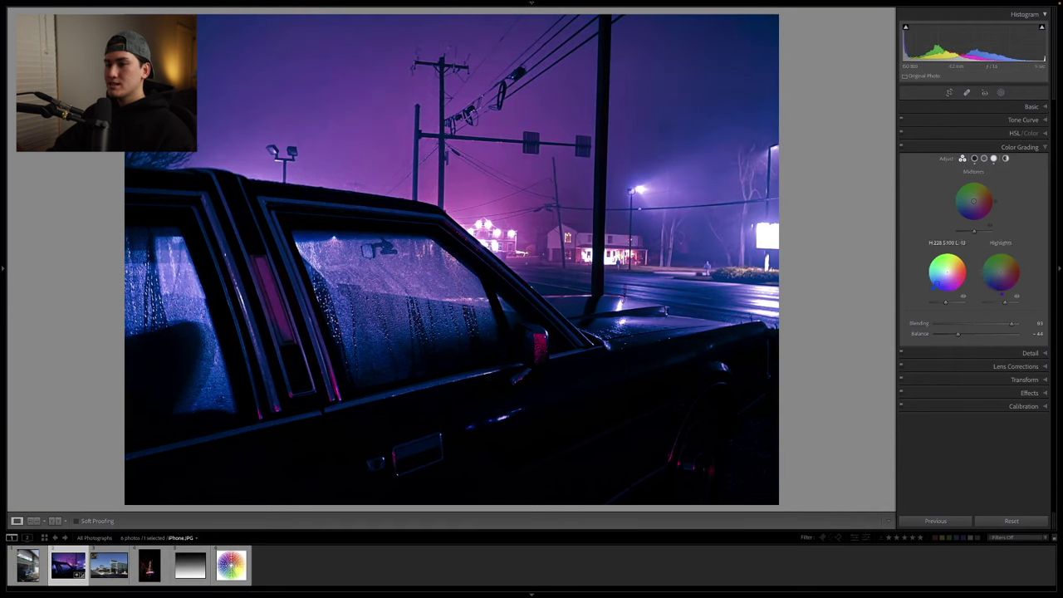
left_click_drag(935, 294, 936, 287)
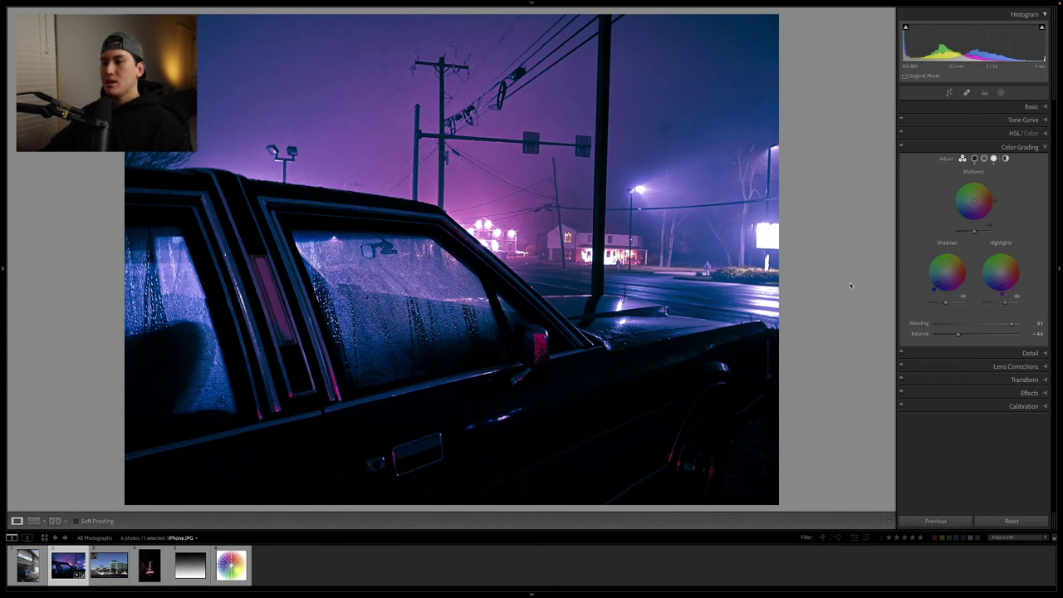
Step: Compare the basic white balance settings with the shadow and highlight color grading applied to the night car photo
left_click(1030, 107)
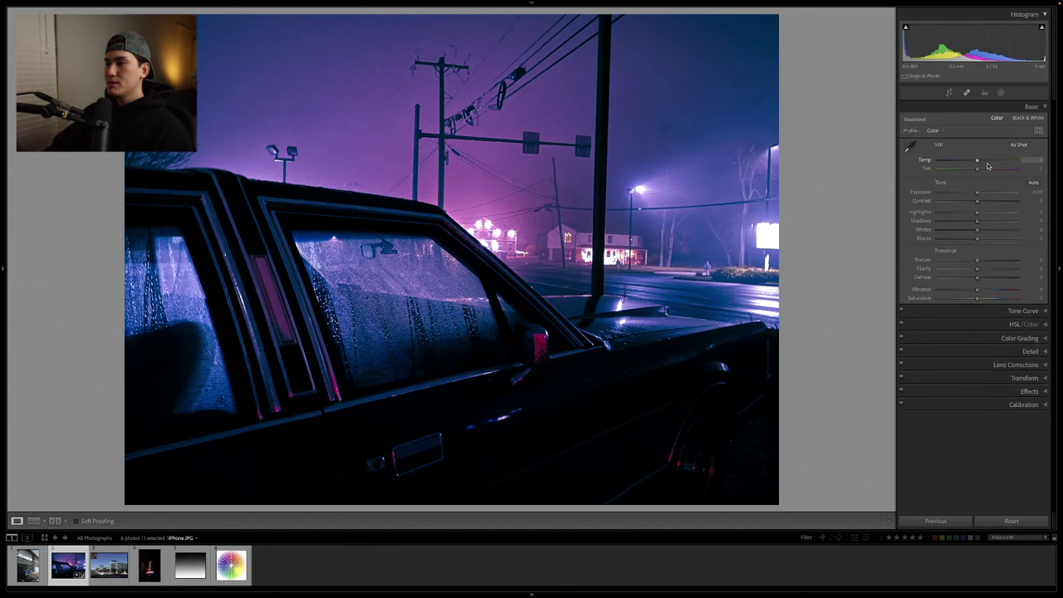
left_click(1030, 106)
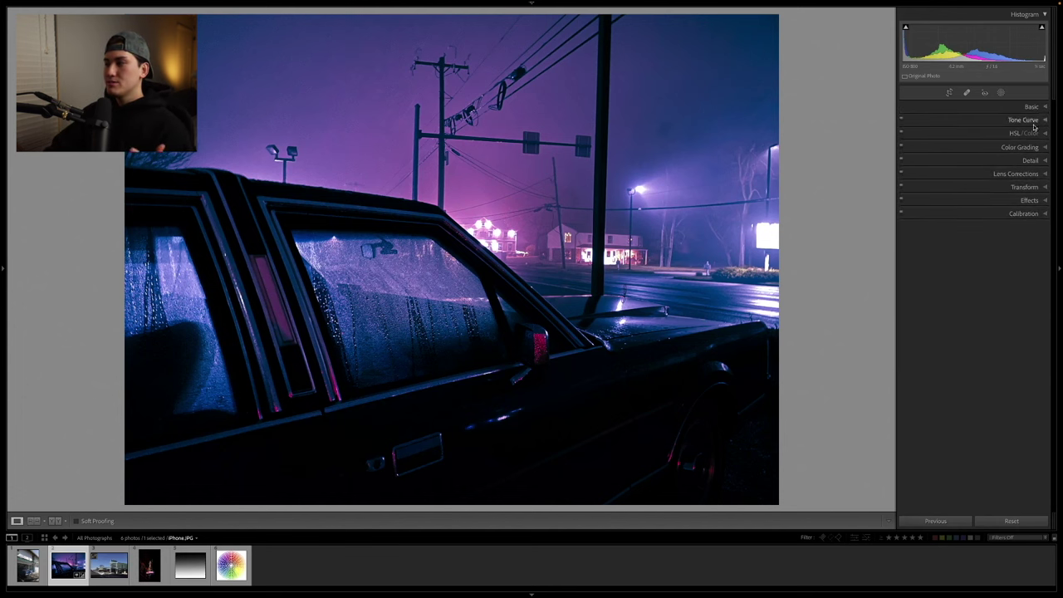
left_click(1039, 149)
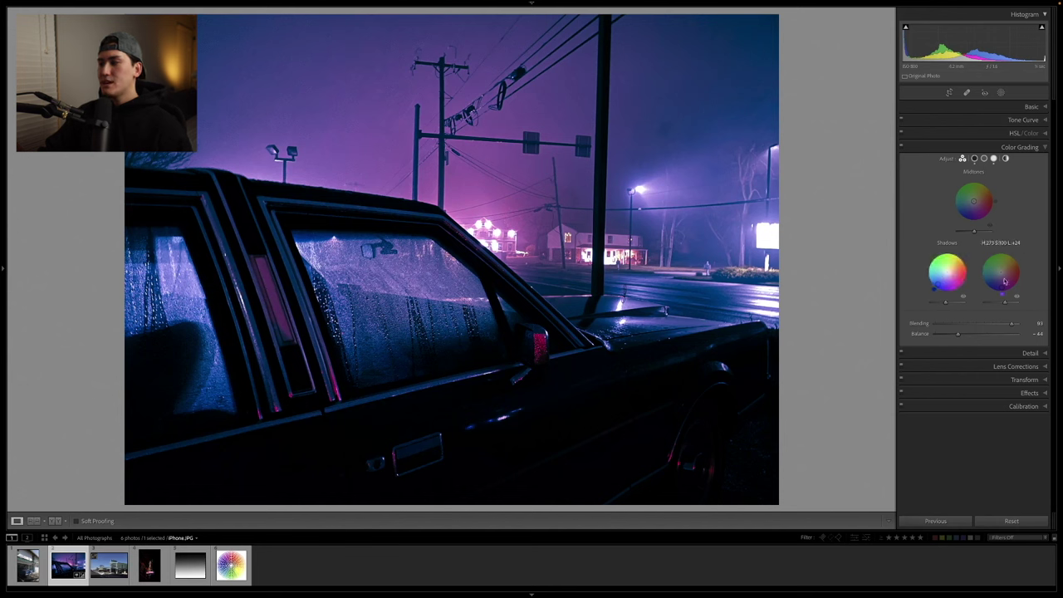
left_click(1032, 106)
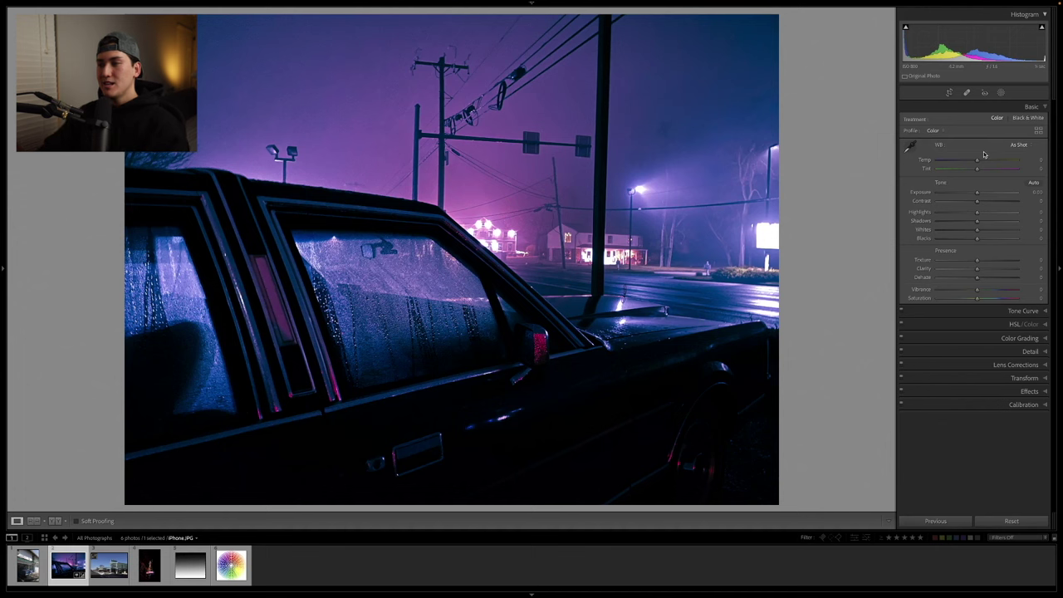
left_click(1023, 107)
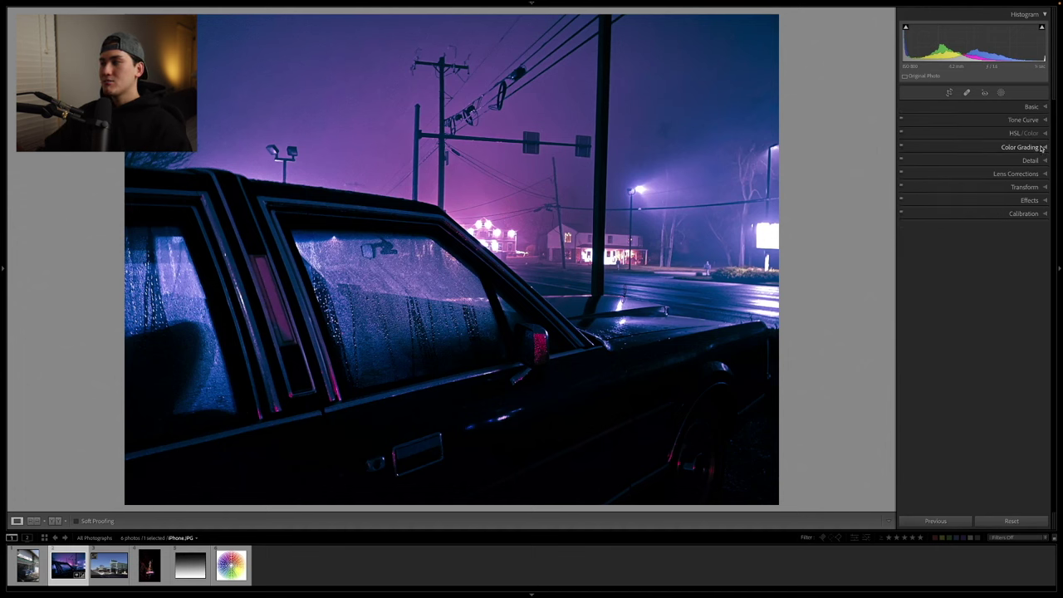
left_click(1041, 148)
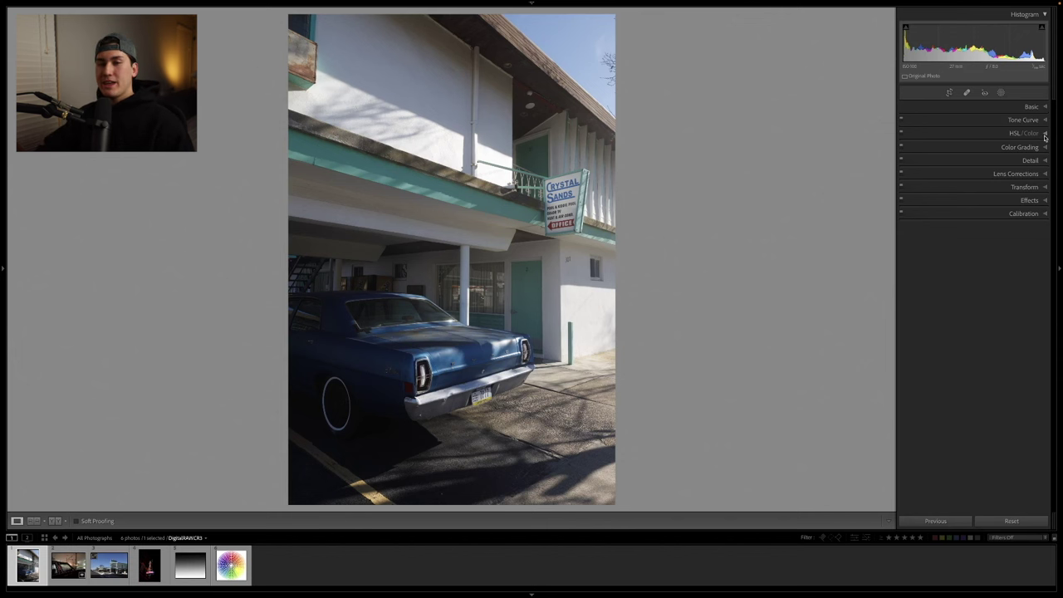
Step: Turn the blue car and sky teal with targeted HSL adjustments, setting Purple hue to -20, Blue saturation to -61 and Blue luminance to +20
left_click(1045, 134)
left_click(906, 162)
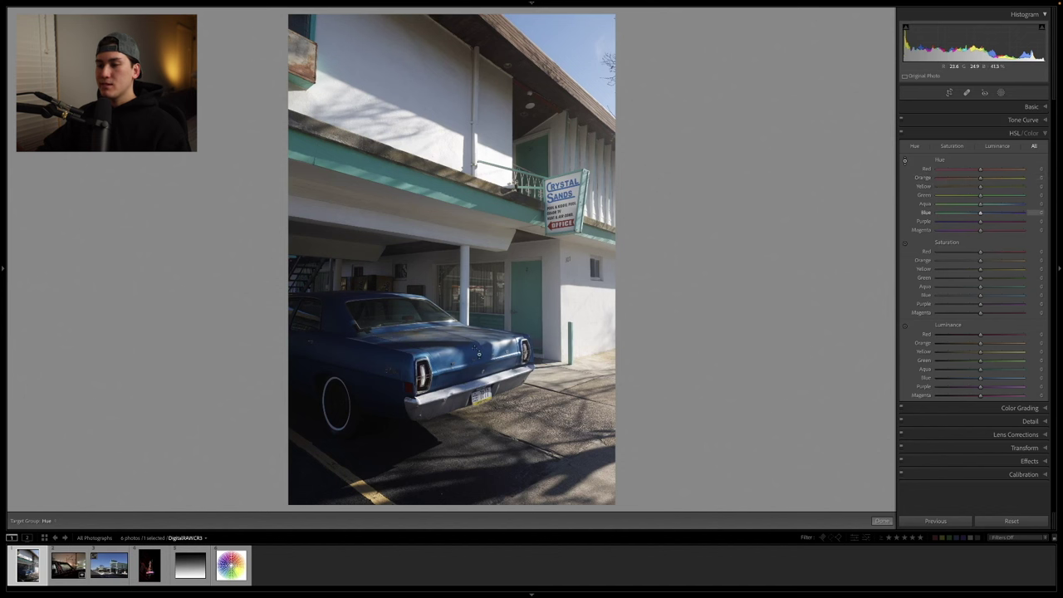
left_click_drag(465, 349, 465, 395)
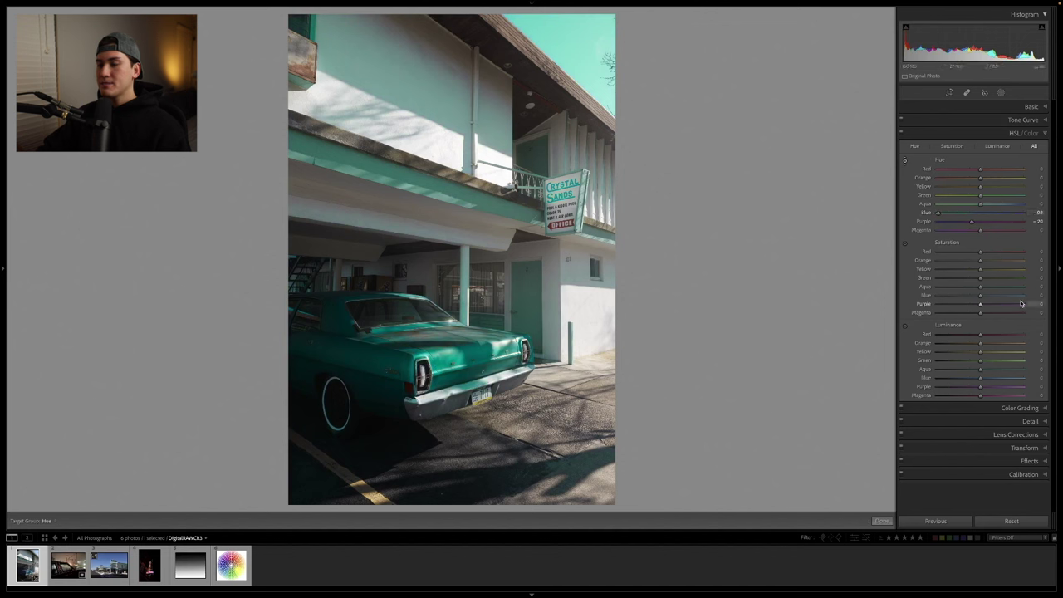
left_click(905, 243)
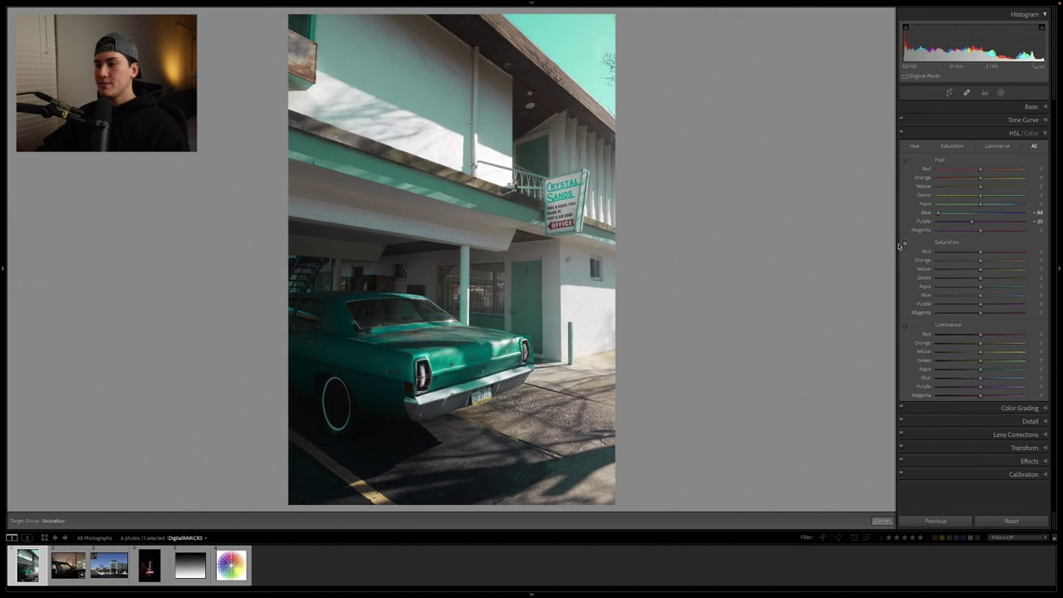
left_click_drag(432, 332, 509, 357)
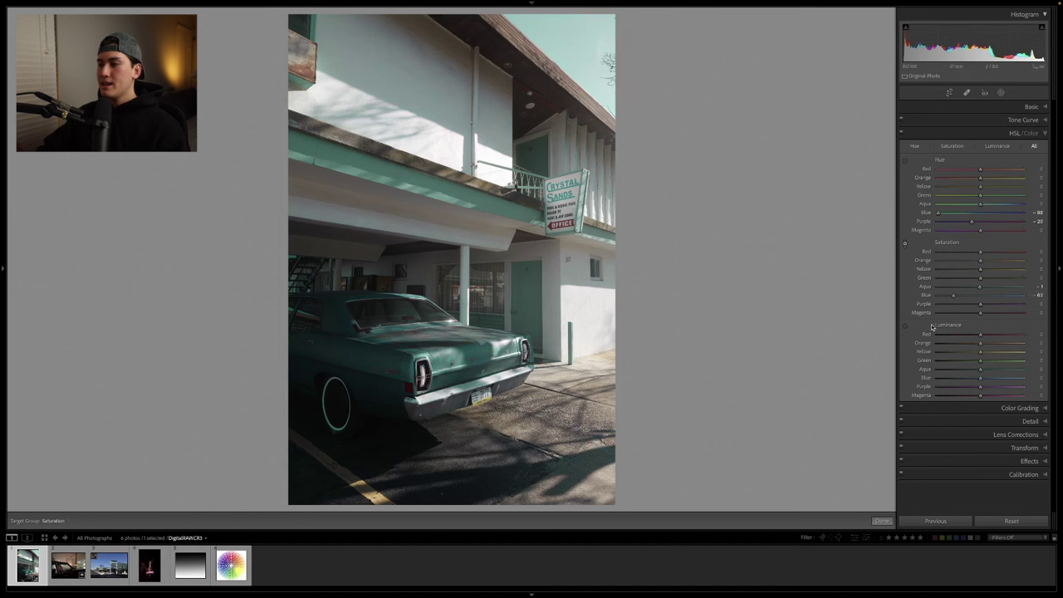
left_click(905, 326)
left_click_drag(501, 349, 501, 334)
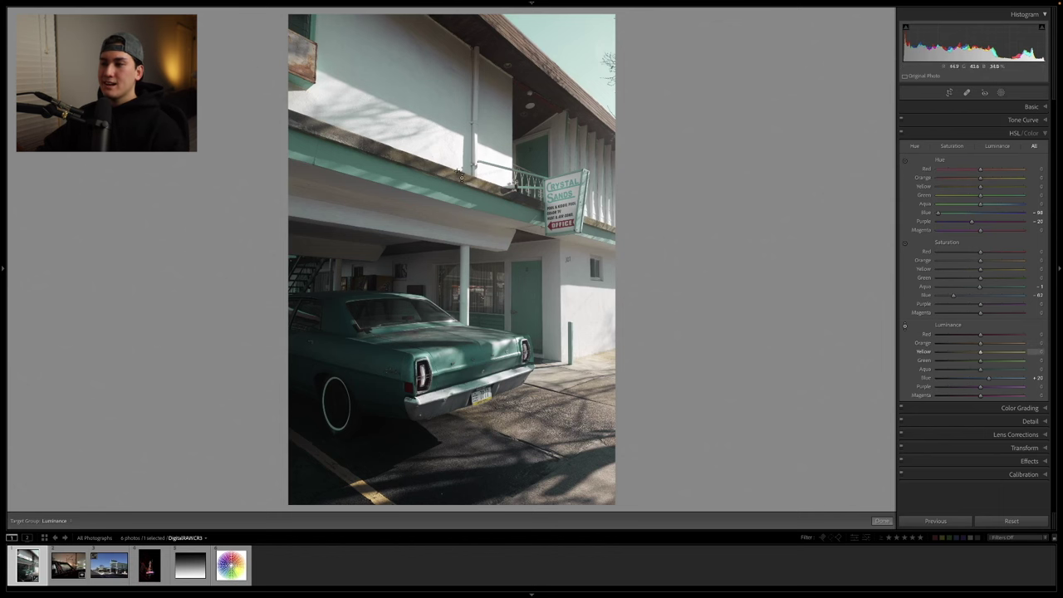
Step: Set Orange hue to -33, shift Yellow hue toward orange, and raise the red saturation to +27 along with the orange and yellow saturation
left_click(905, 161)
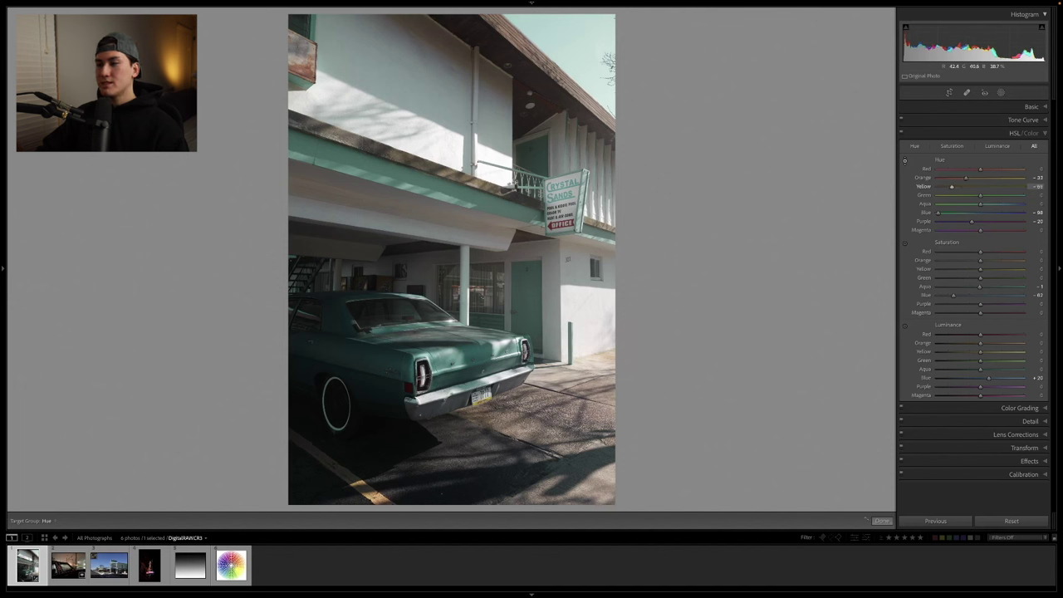
left_click(906, 243)
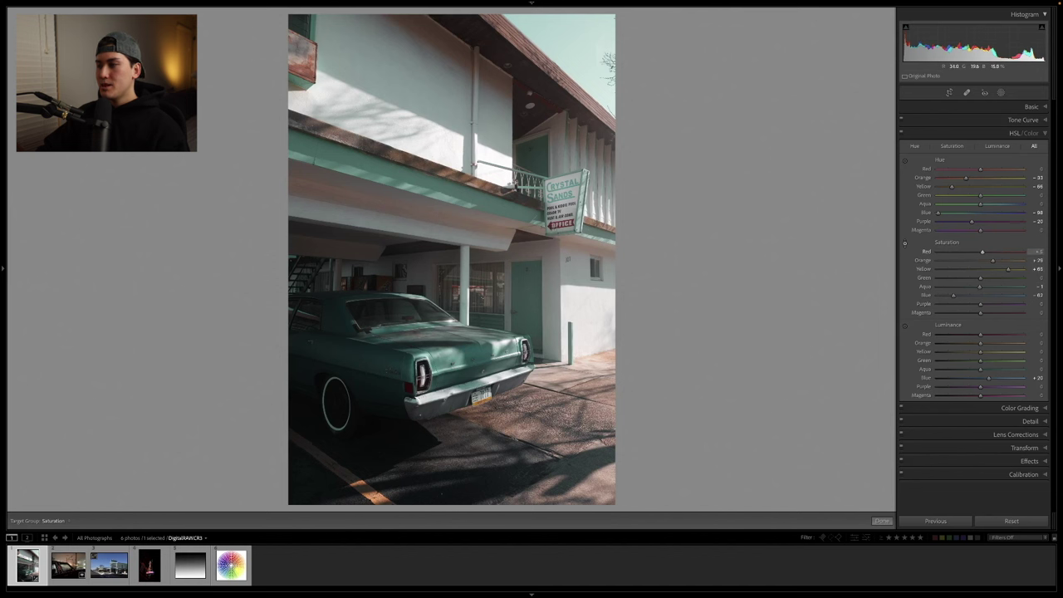
left_click(904, 326)
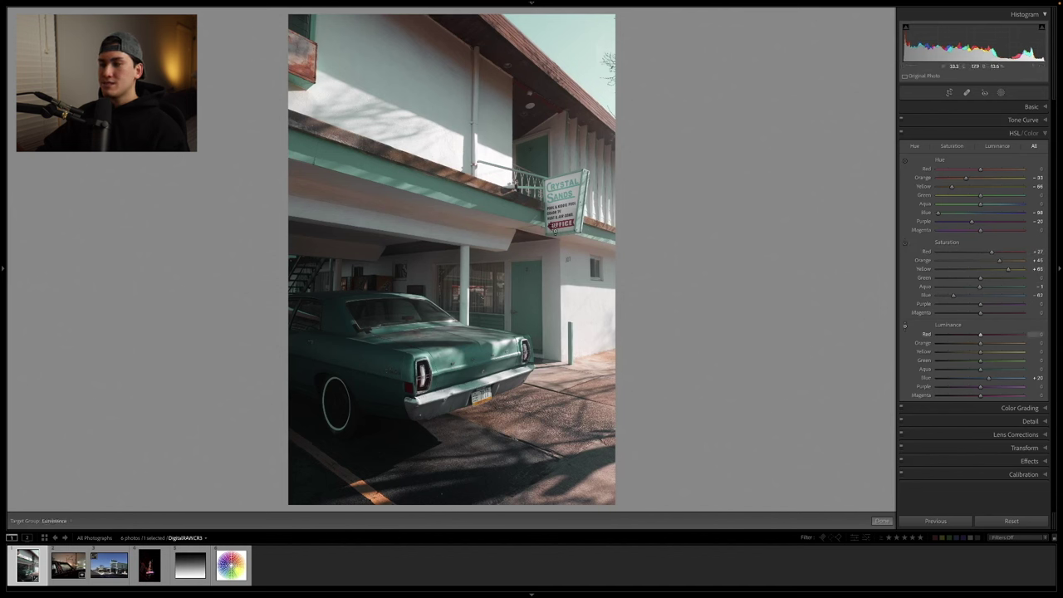
Step: Calibrate the motel photo's Blue Primary to Hue -33 and Saturation +30
left_click(1023, 475)
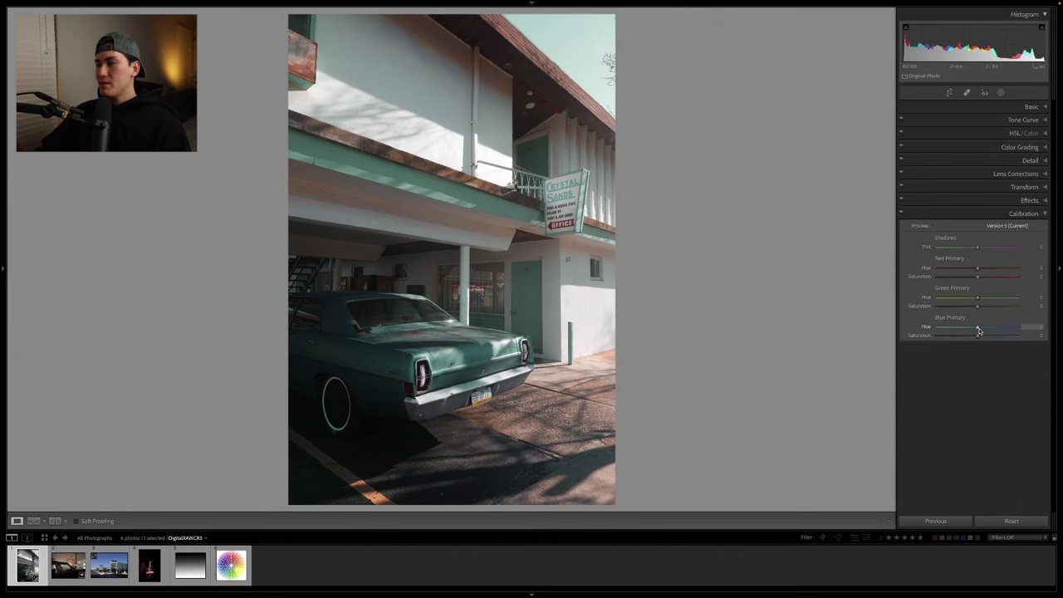
left_click_drag(979, 330, 948, 327)
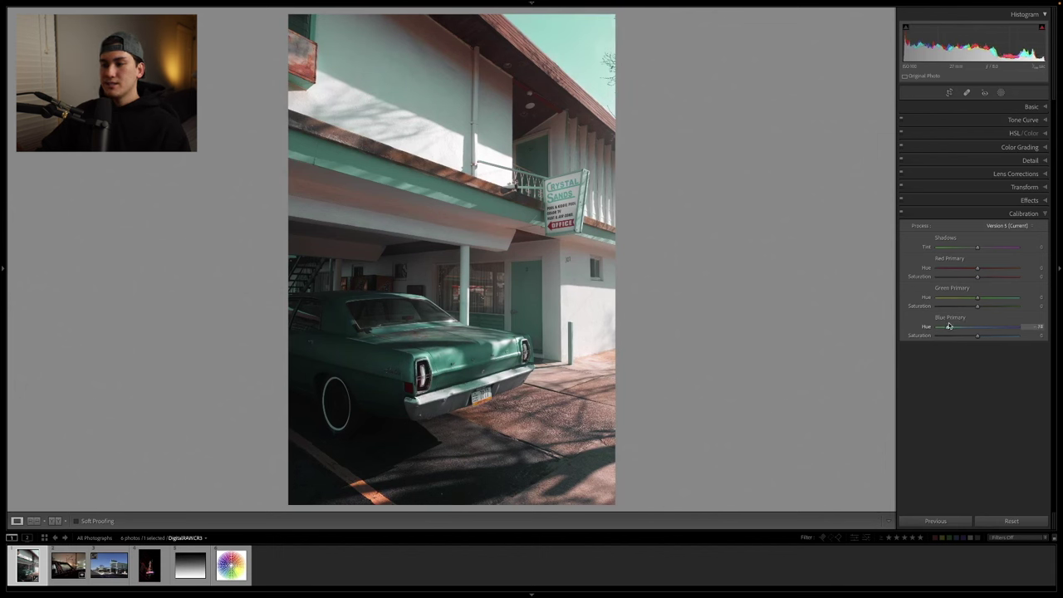
left_click_drag(950, 326, 995, 336)
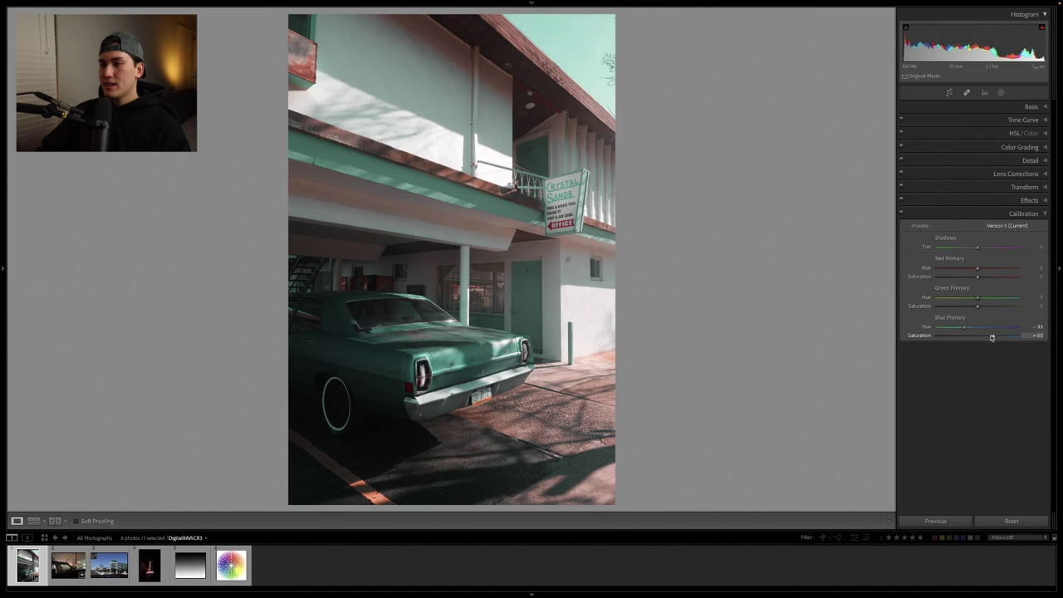
left_click_drag(991, 337, 988, 338)
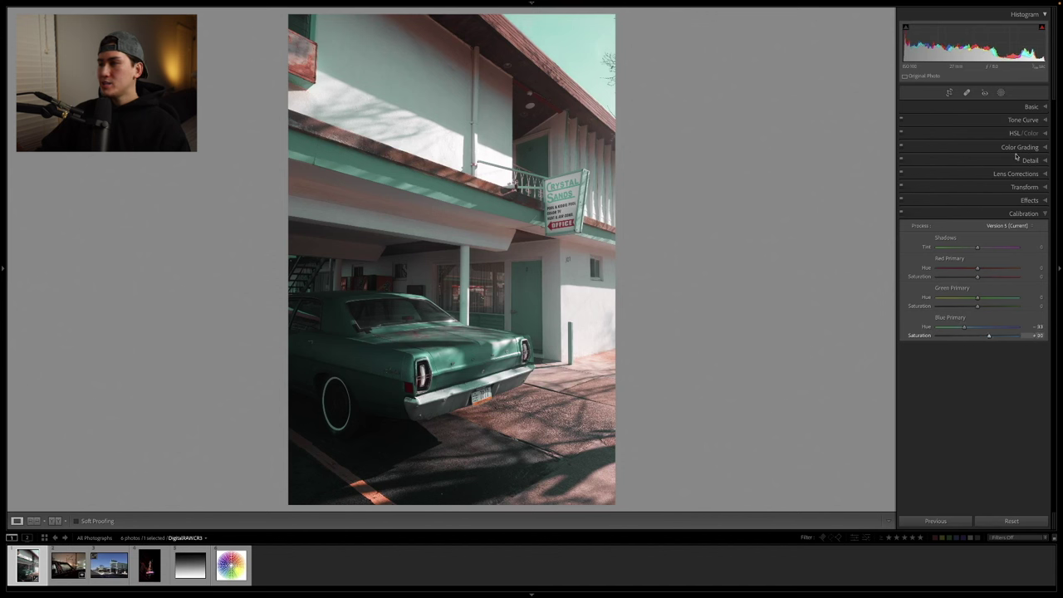
Step: Warm the motel photo by raising its white balance temperature, and close the basic adjustments
left_click(1031, 108)
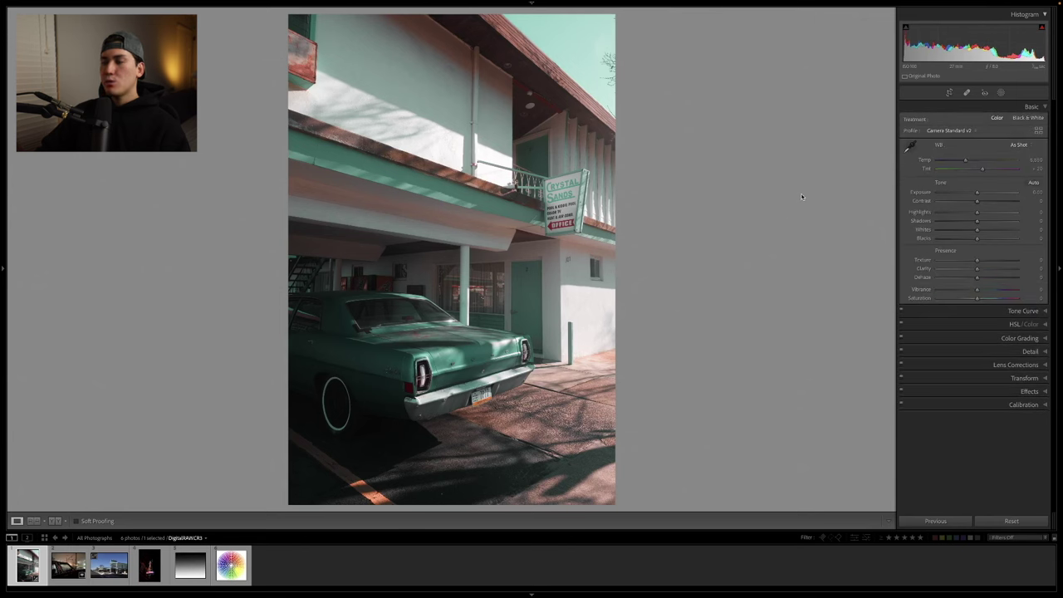
left_click_drag(966, 160, 974, 162)
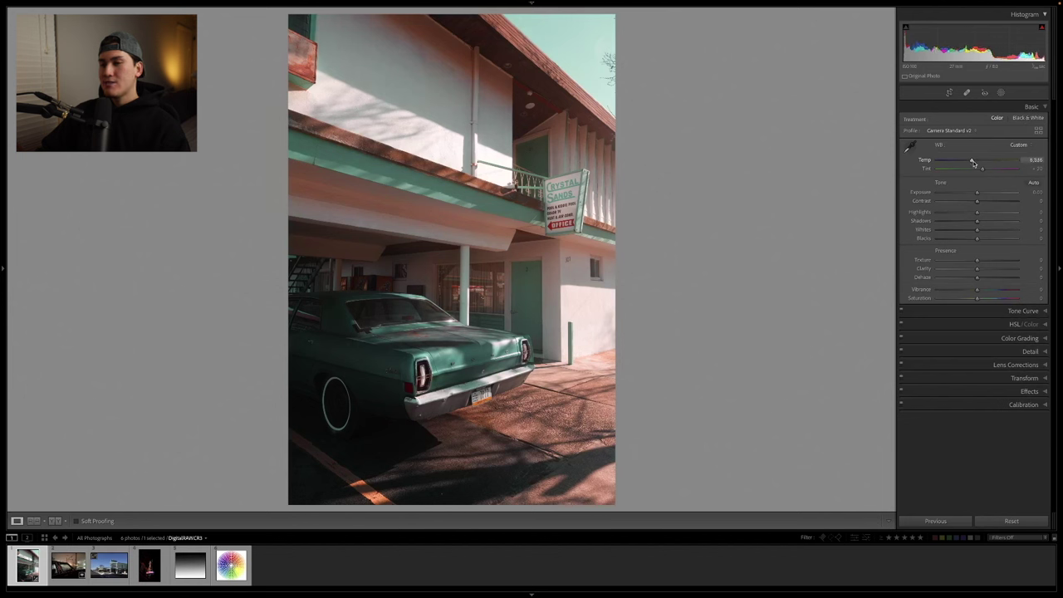
left_click(1032, 107)
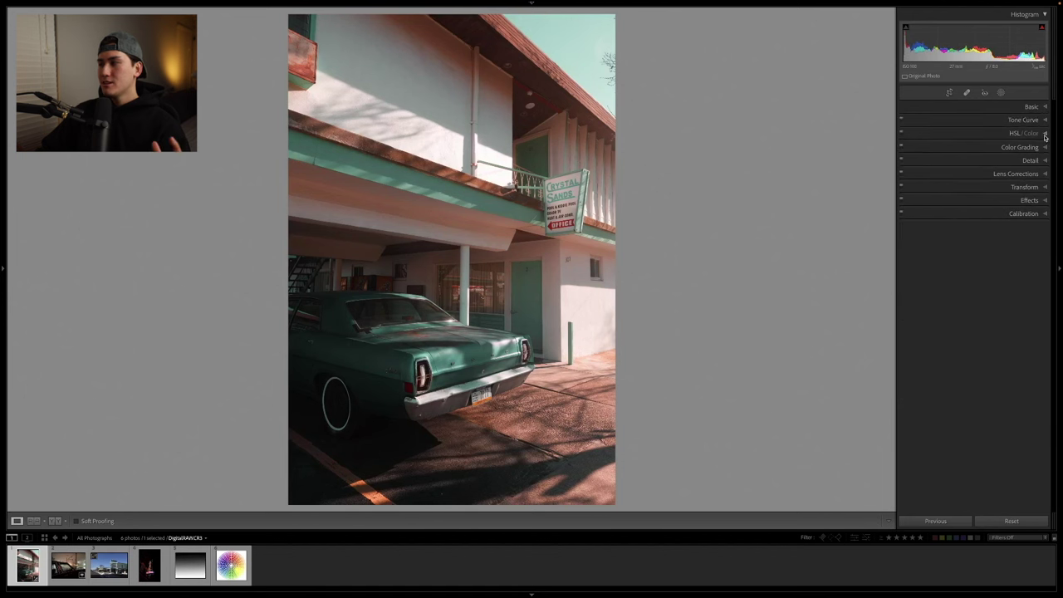
Step: Lower the orange and yellow saturation of the motel photo's pavement with the targeted HSL adjustment, and reopen the basic adjustments
left_click(1045, 135)
left_click(903, 242)
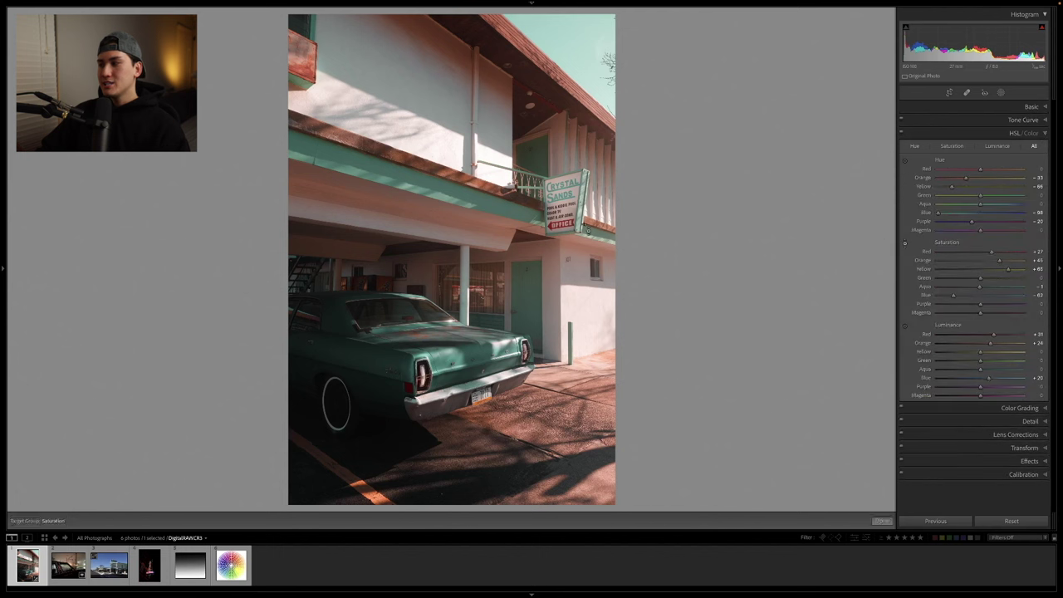
left_click_drag(498, 399, 498, 448)
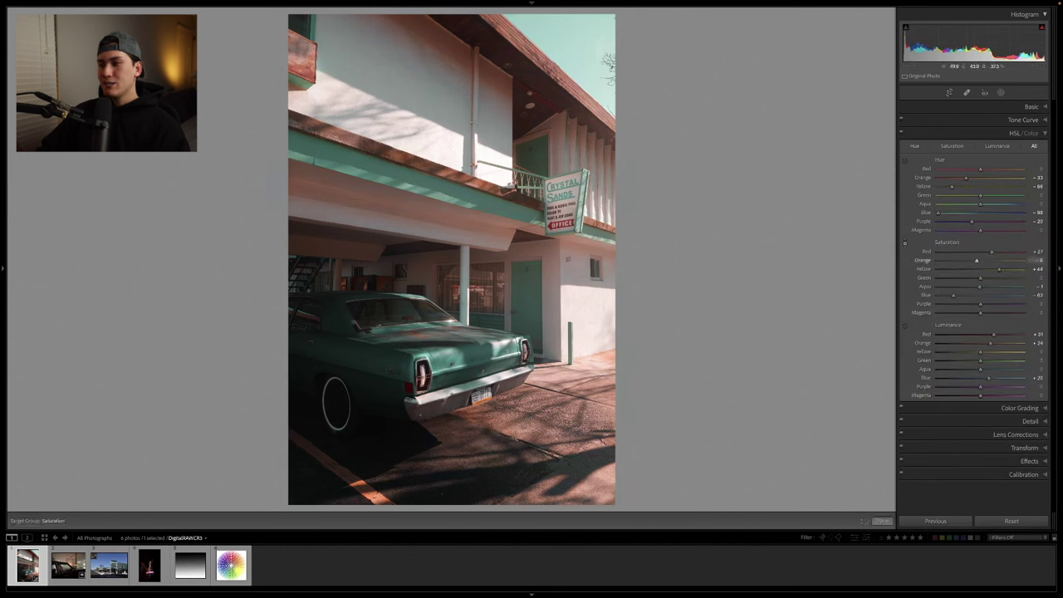
left_click(1039, 109)
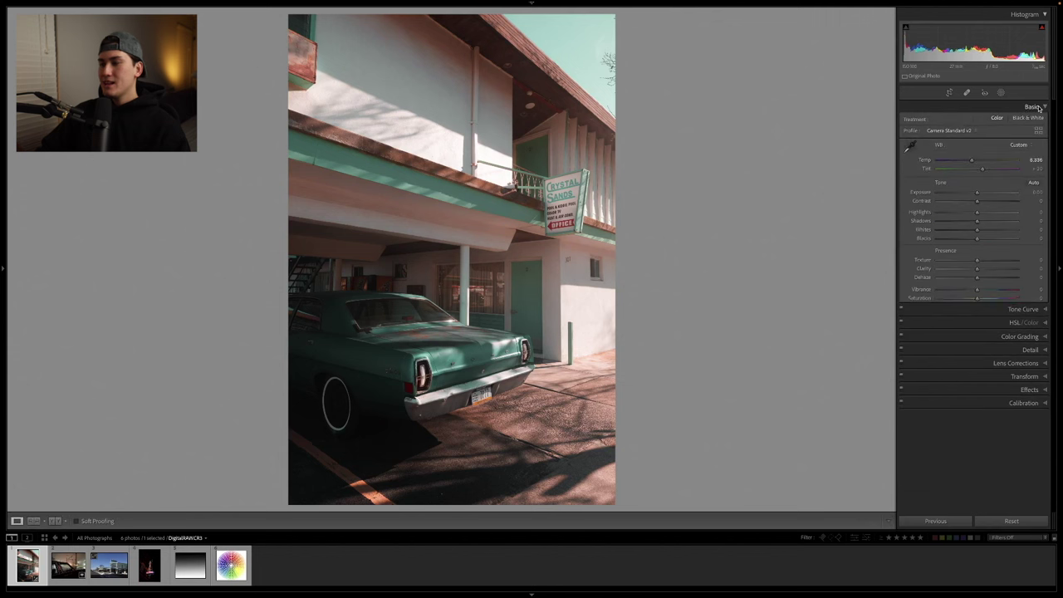
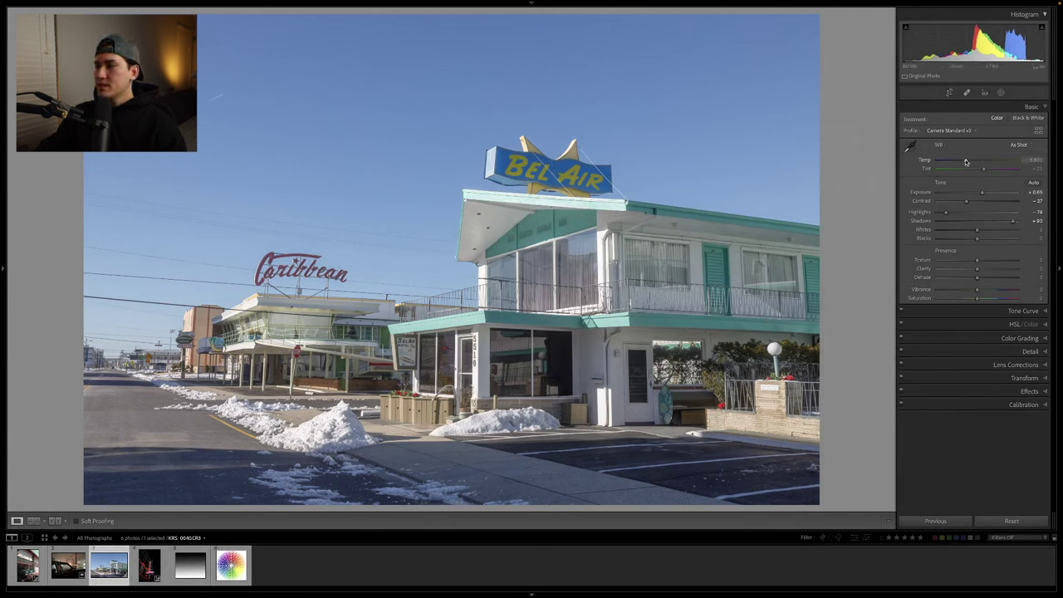
Step: Warm the Bel Air photo slightly and calibrate its primaries with Green hue +21, Red hue -8, and reduced Blue hue and saturation
left_click_drag(966, 161, 967, 161)
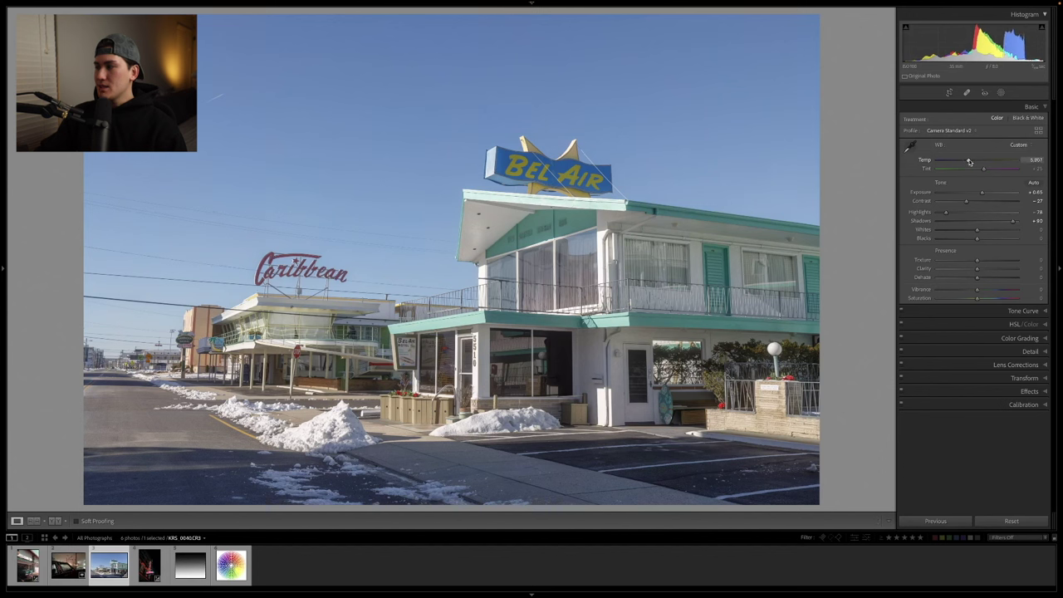
left_click(1030, 106)
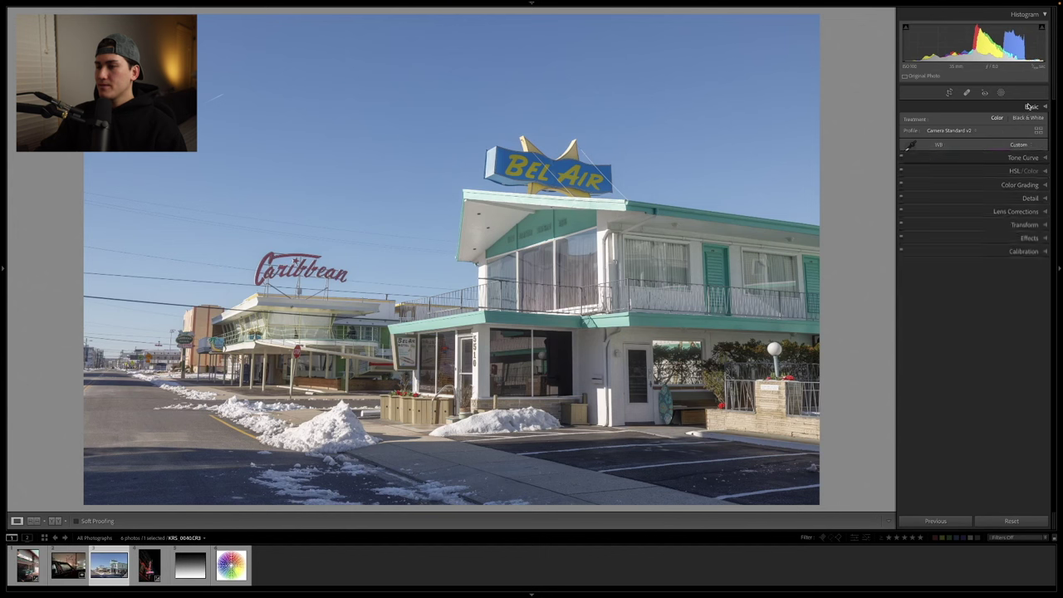
left_click(1028, 215)
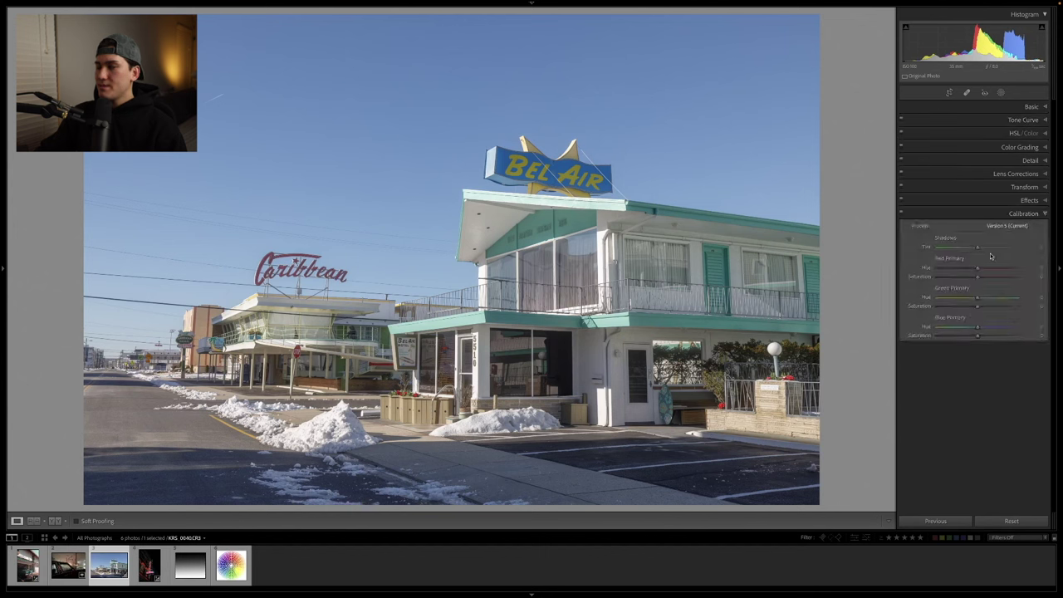
mouse_move(978, 329)
left_mouse_down()
mouse_move(962, 325)
mouse_move(965, 336)
left_mouse_up()
left_click_drag(978, 298, 974, 269)
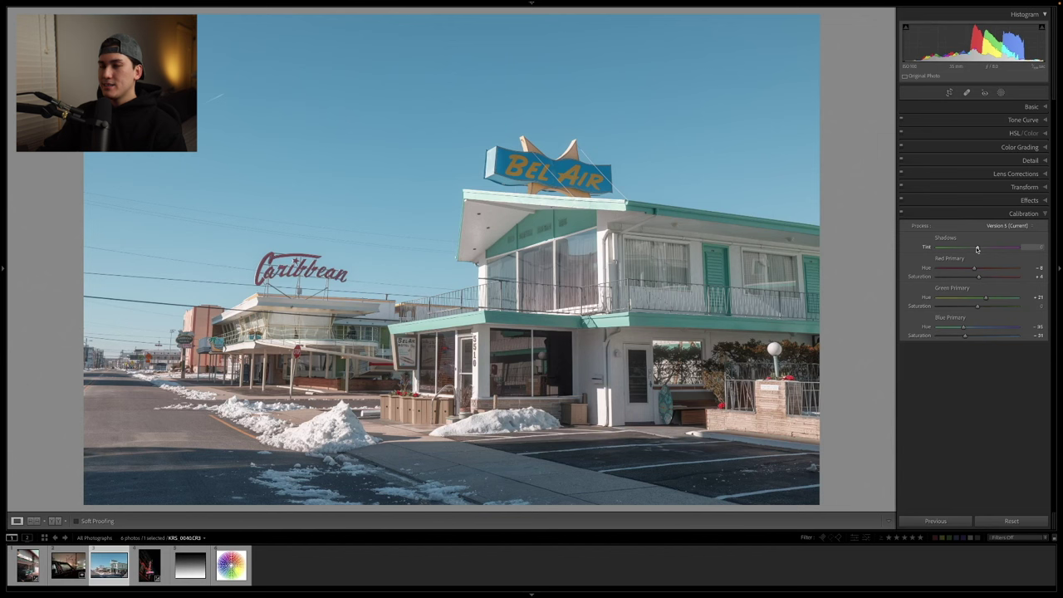
Step: Test the calibration Shadows tint toward magenta, bring it back close to neutral, and close the calibration settings
left_click_drag(946, 245, 981, 246)
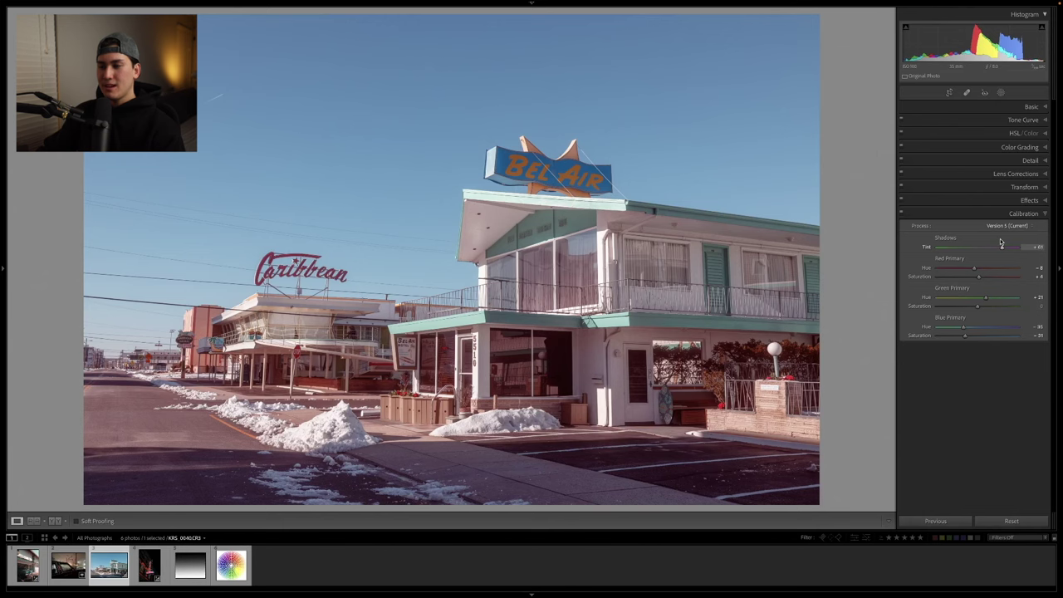
left_click_drag(1001, 242, 977, 246)
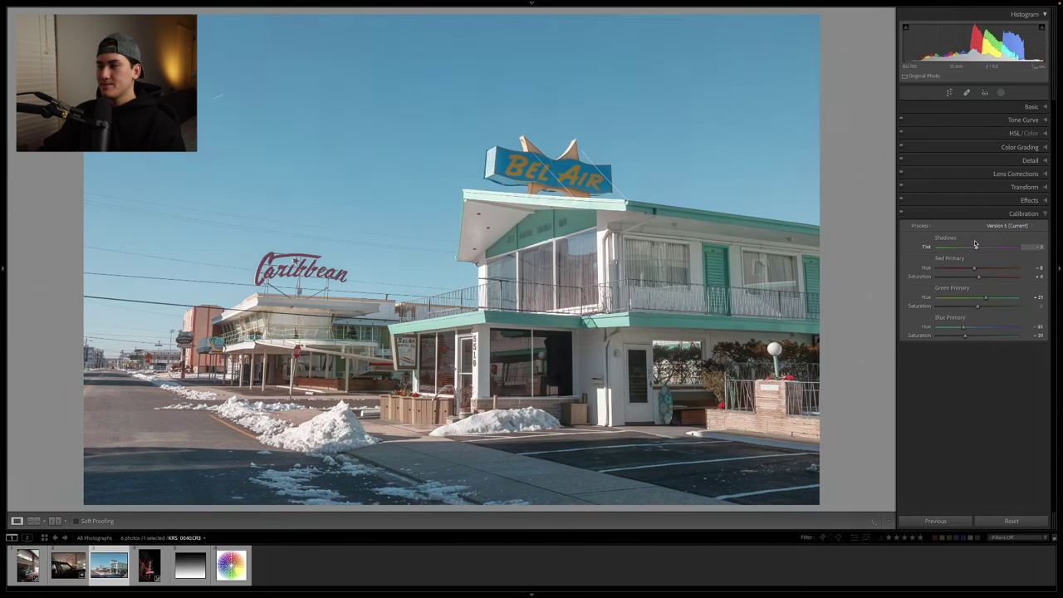
left_click(1026, 213)
Step: Crop the Bel Air photo to a 6 x 7 ratio, straighten it automatically, and tighten the frame around the two buildings
left_click(949, 93)
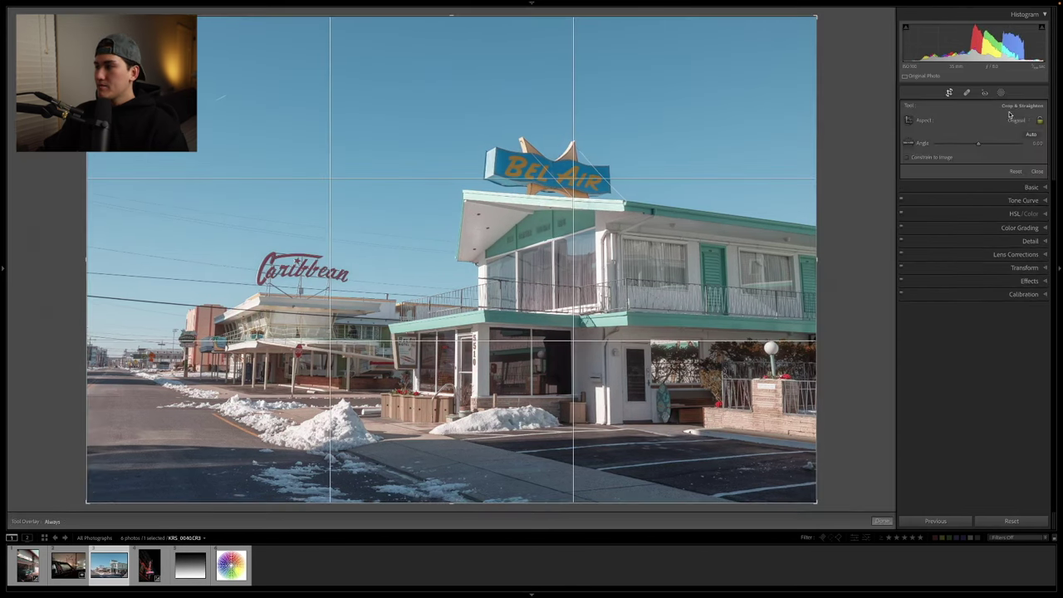
left_click(1009, 120)
left_click(995, 258)
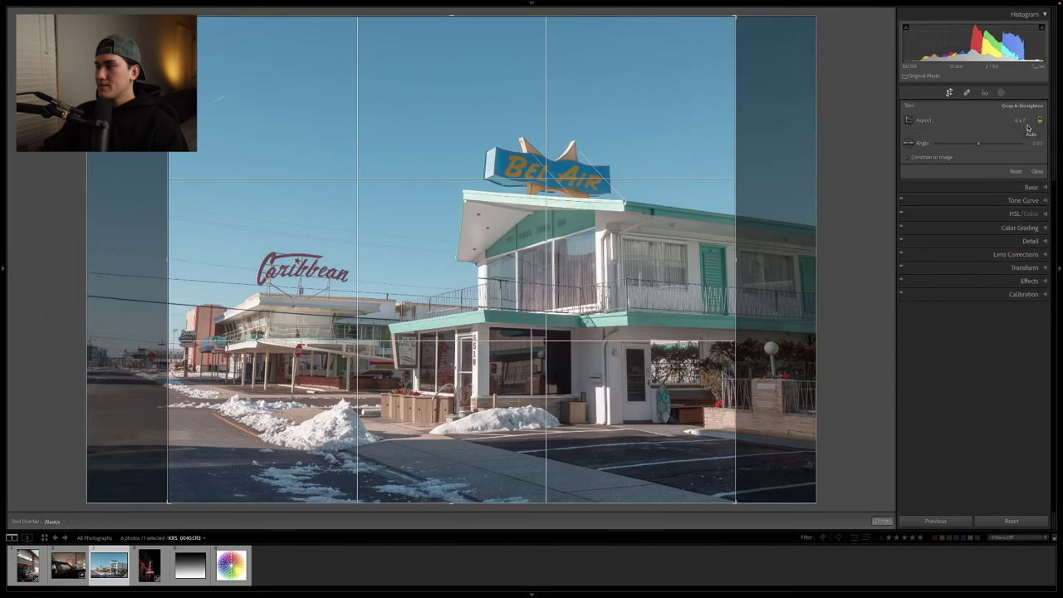
left_click(1016, 137)
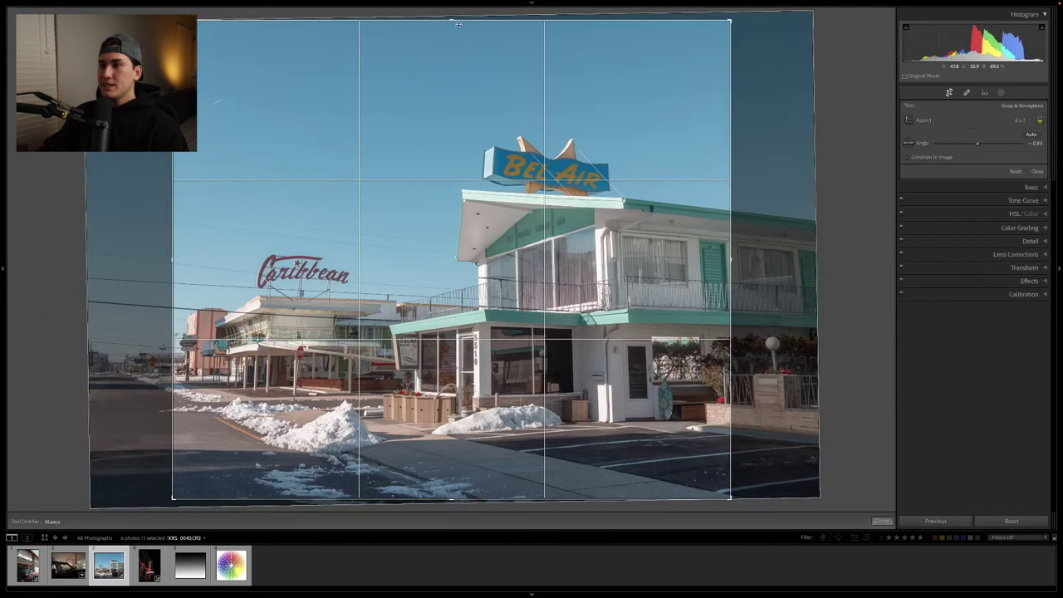
left_click_drag(454, 20, 453, 48)
left_click_drag(460, 197, 464, 186)
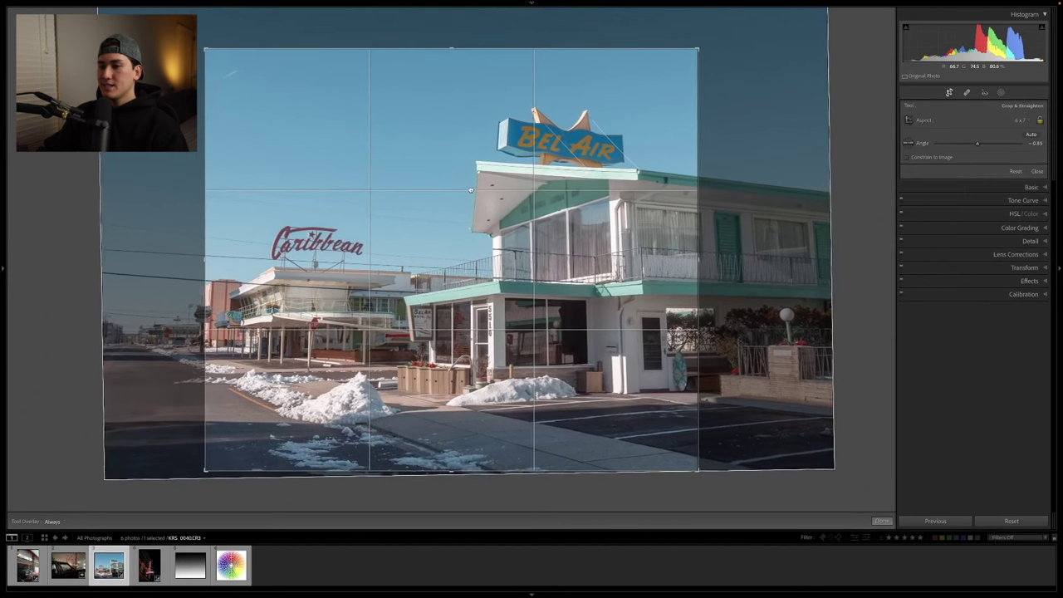
key("Return")
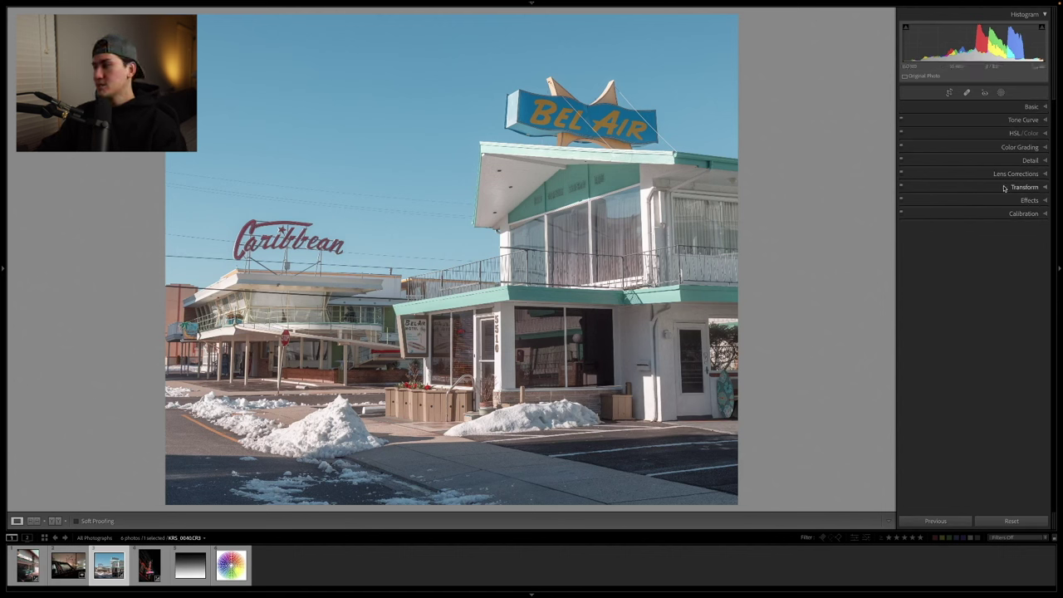
Step: Try shifting the blues of the sky and sign toward teal and the opposite way with targeted hue adjustments, undoing both changes
left_click(1023, 133)
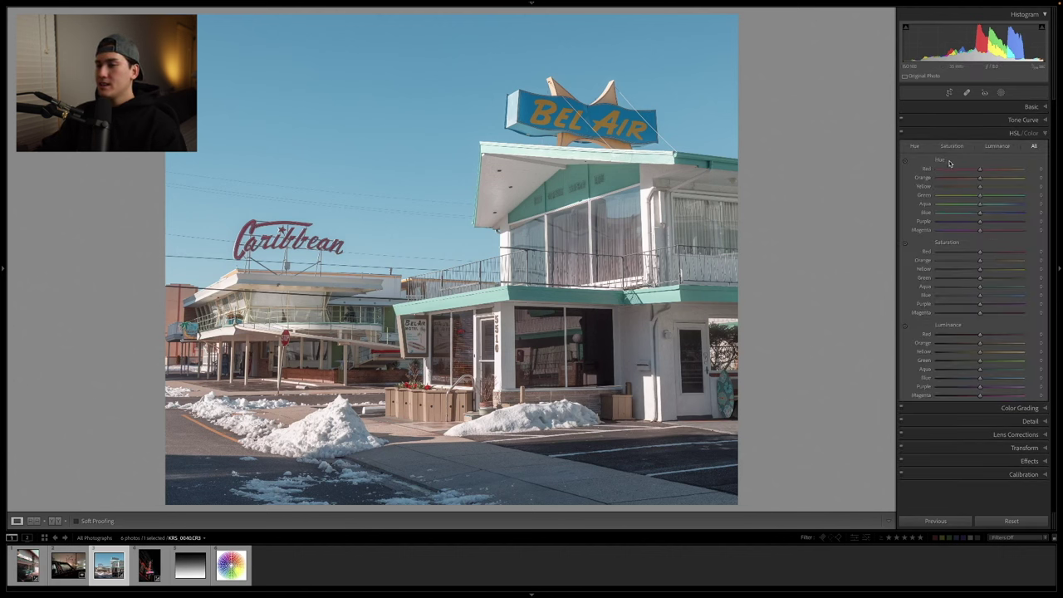
left_click(904, 163)
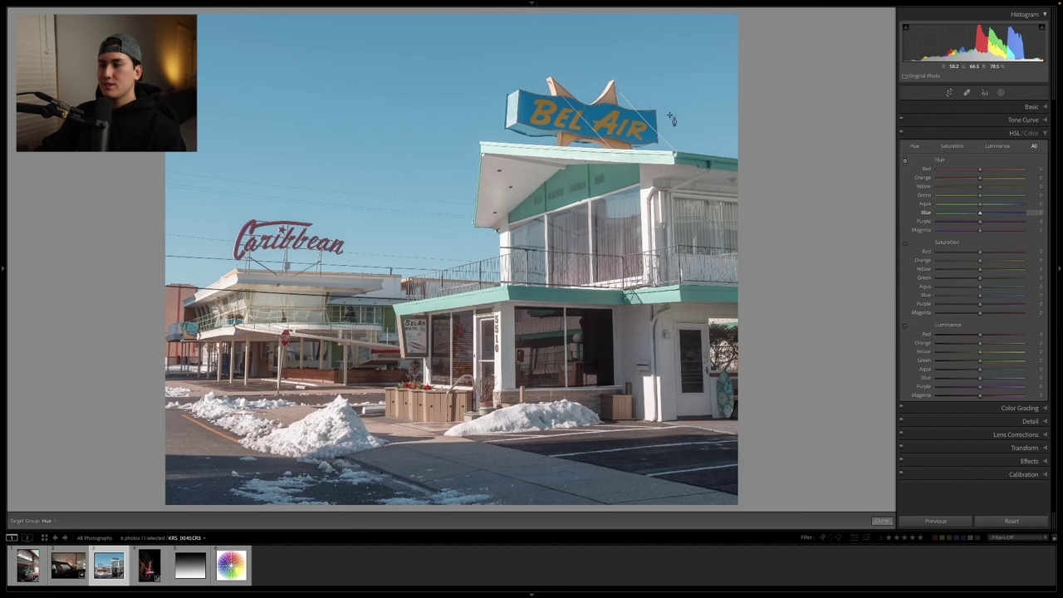
left_click_drag(640, 120, 640, 165)
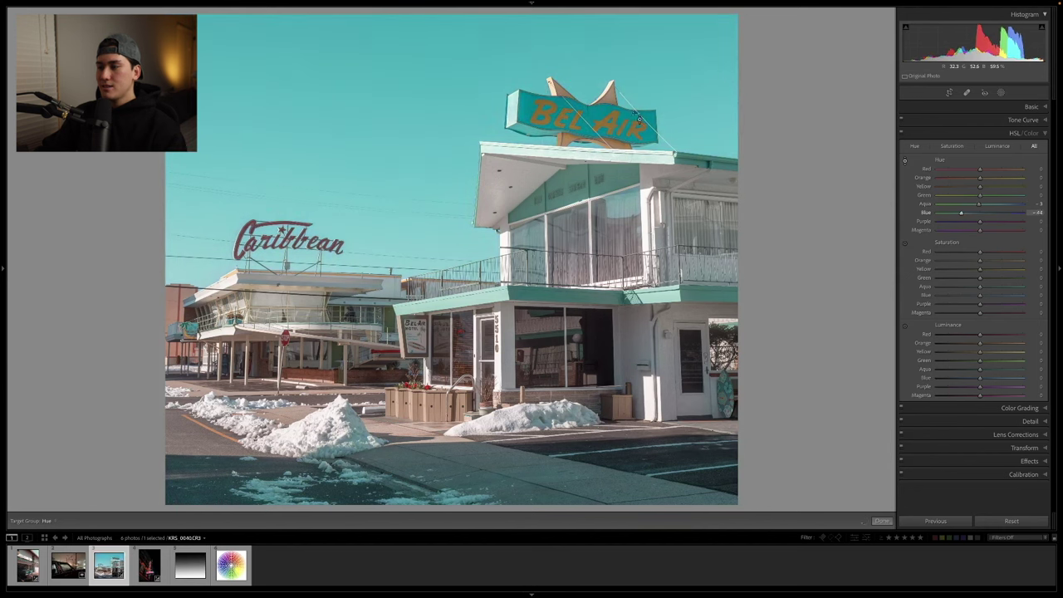
key("ctrl+z")
key("ctrl+alt+shift+h")
left_click_drag(332, 100, 333, 33)
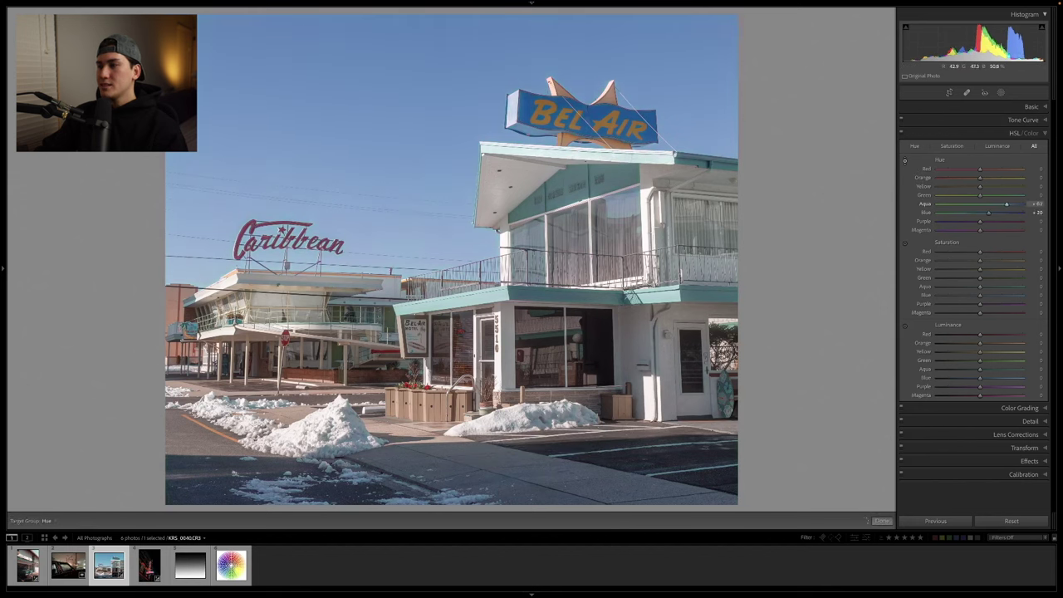
key("ctrl+z")
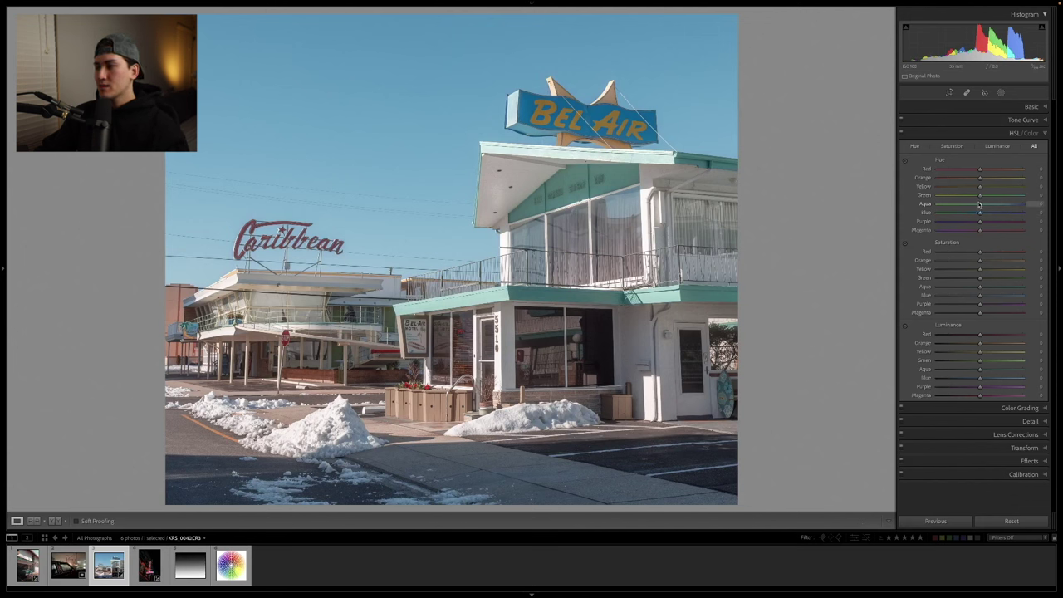
Step: Shift the Aqua hue strongly toward blue and raise saturation to Red +55, Orange +40, Yellow +47 and Magenta +13
left_click_drag(982, 206, 1021, 209)
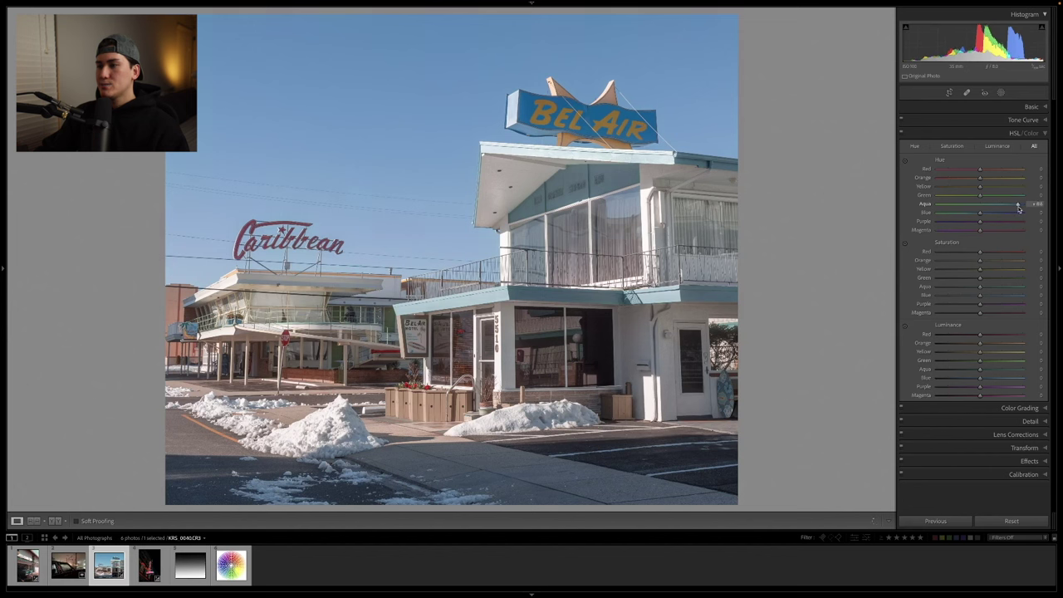
left_click_drag(976, 213, 981, 214)
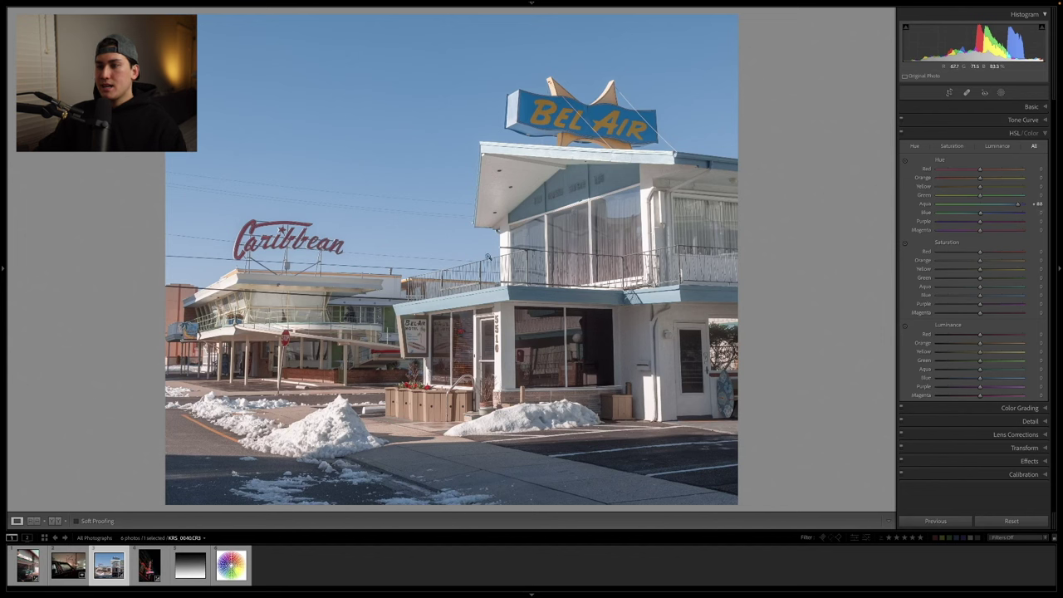
left_click(905, 244)
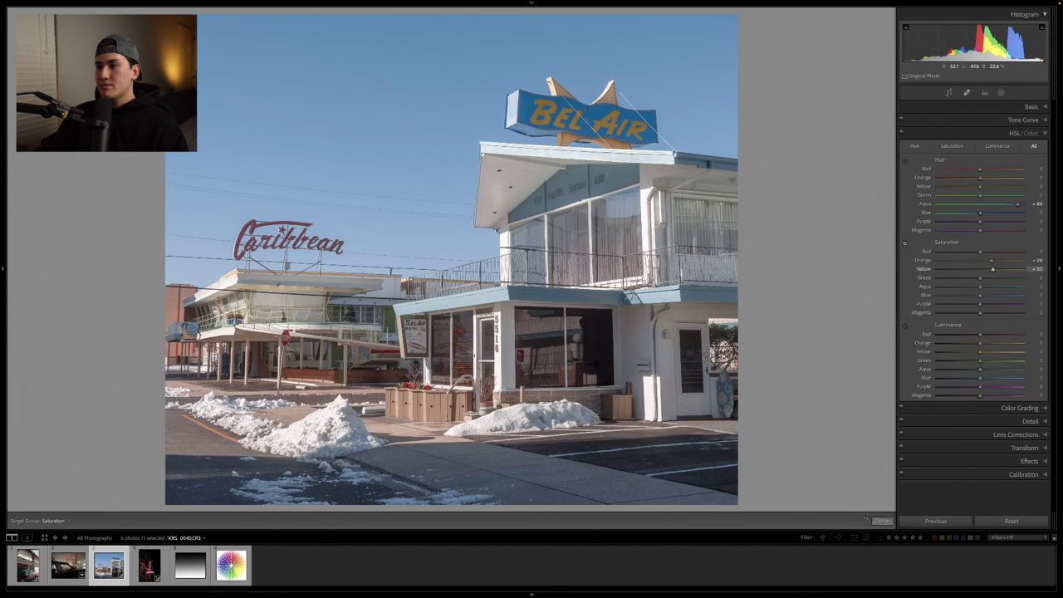
left_click_drag(581, 120, 581, 107)
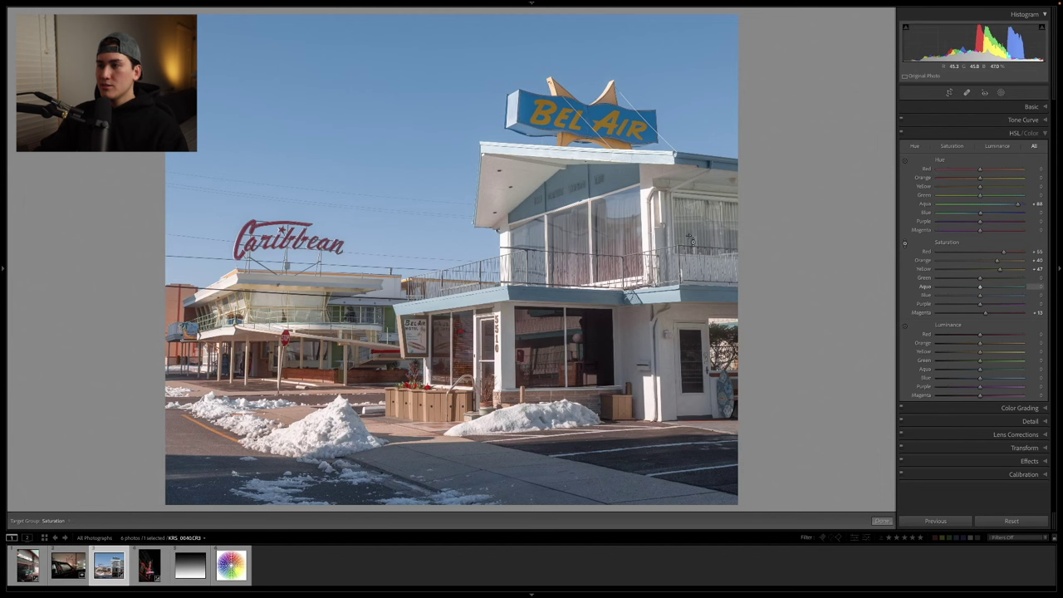
Step: Brighten the warm tones of the signs and buildings by raising Red and Yellow luminance, with Orange and Magenta luminance at +23
left_click(905, 326)
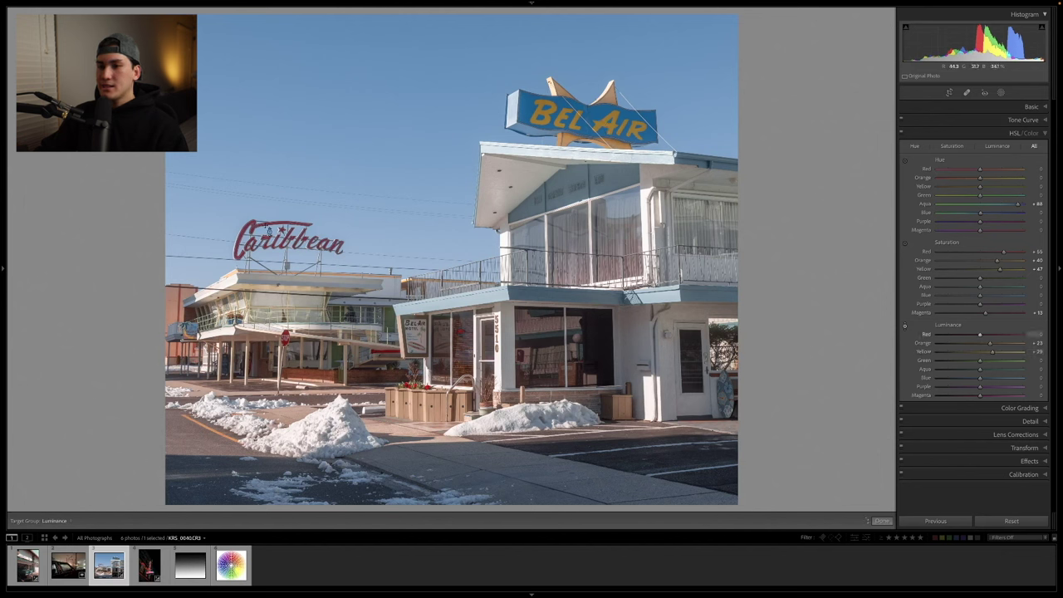
left_click_drag(265, 231, 266, 218)
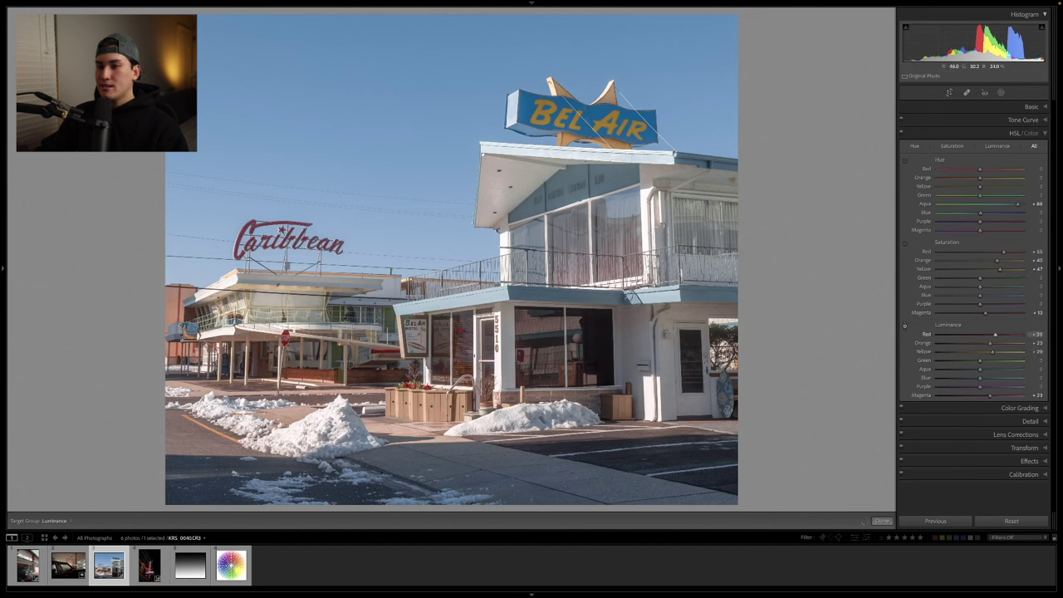
left_click(1045, 135)
Step: Color grade the shadows to hue 38, saturation 33 and the highlights to hue 198, saturation 13, shifting the balance toward the shadows
left_click(1036, 147)
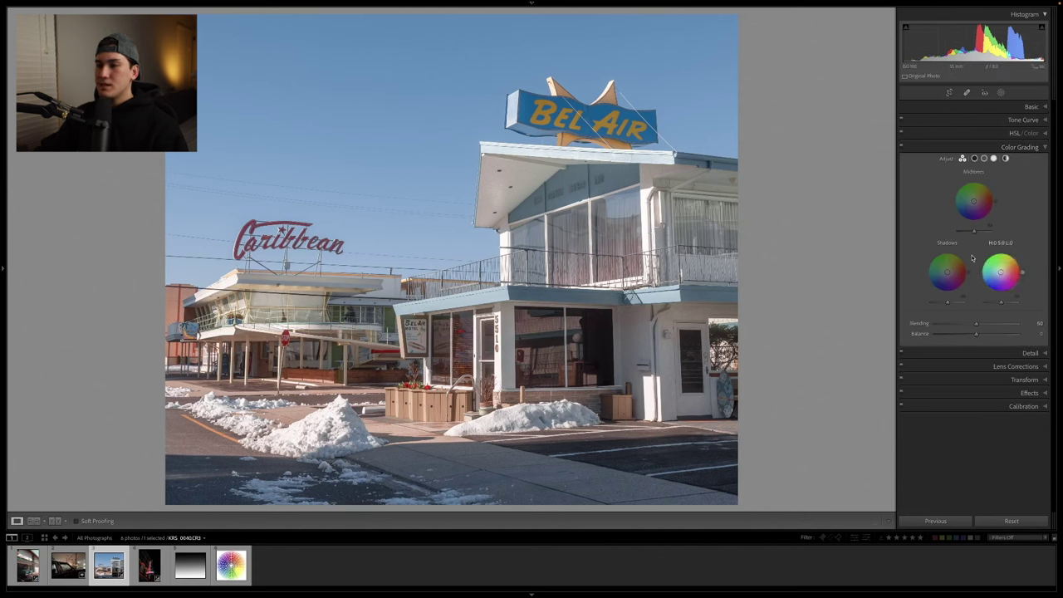
left_click_drag(947, 273, 958, 261)
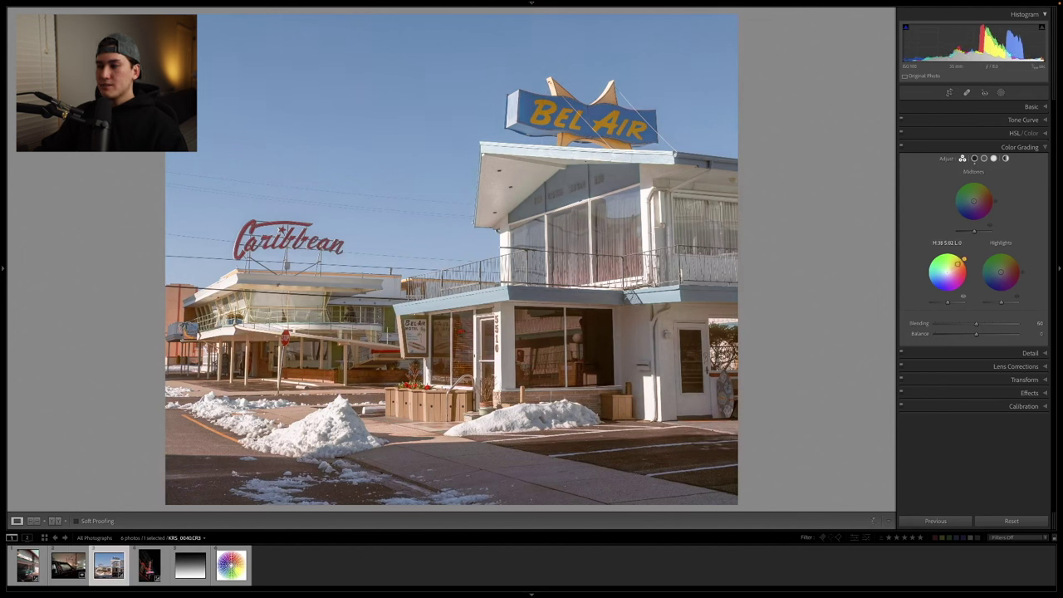
left_click_drag(957, 264, 953, 268)
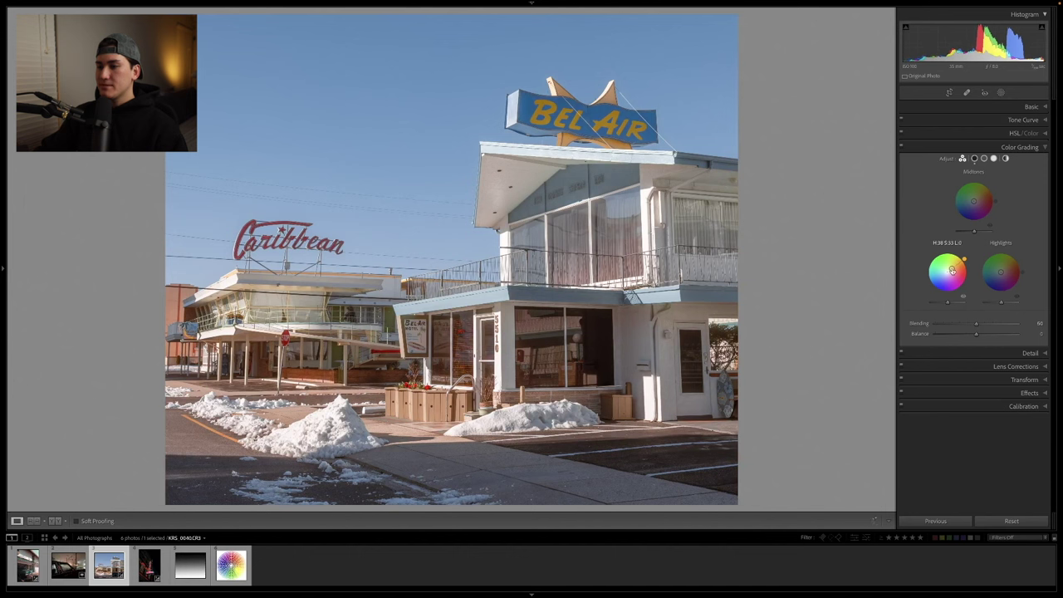
mouse_move(1001, 273)
left_mouse_down()
mouse_move(980, 278)
mouse_move(999, 272)
left_mouse_up()
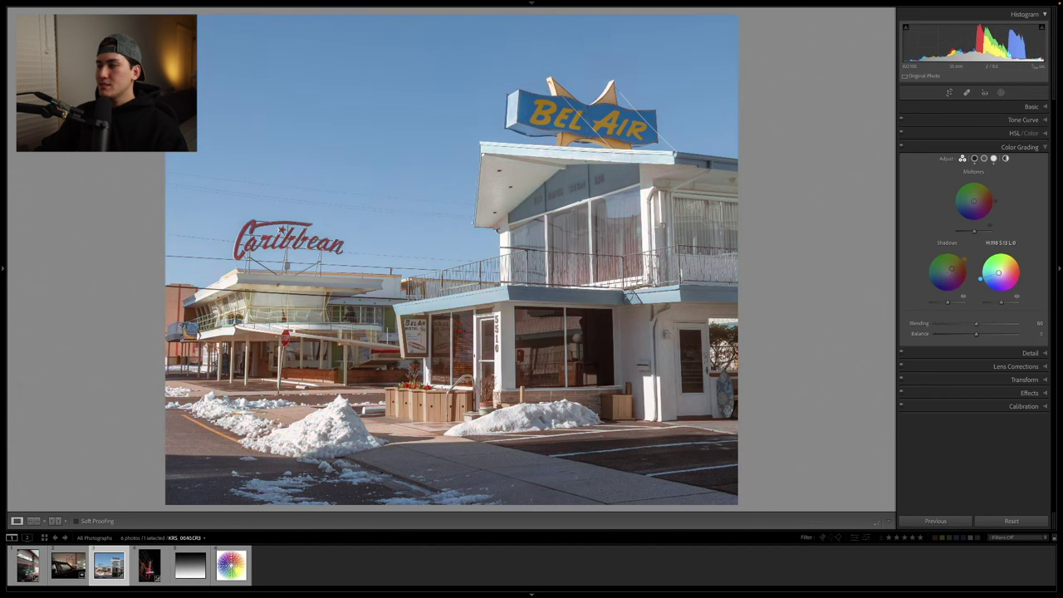
left_click_drag(976, 333, 962, 331)
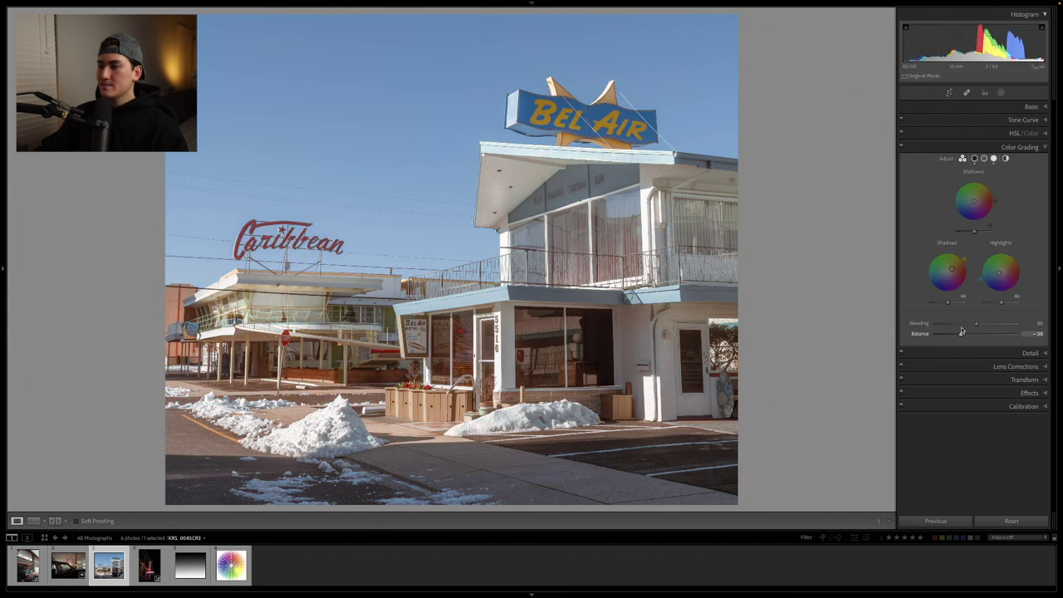
left_click(1020, 147)
Step: Add film grain to the Bel Air photo with an amount of 30
left_click(1021, 212)
left_click(1022, 213)
left_click(1027, 200)
left_click_drag(938, 286, 962, 287)
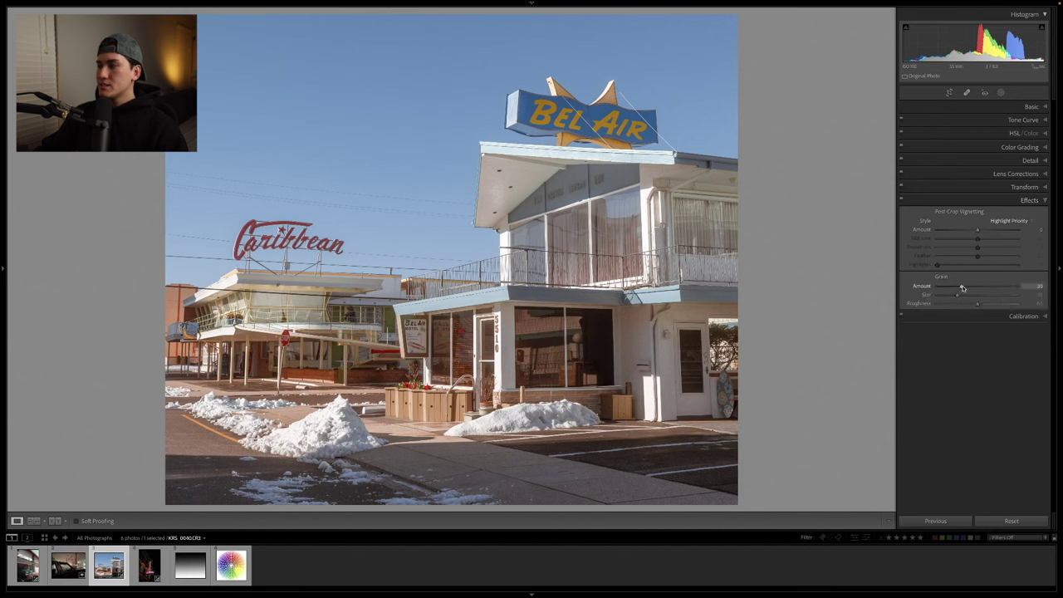
left_click(1029, 200)
Step: Add a linear gradient mask over the pavement in the foreground and lower its exposure to about -0.4
left_click(1002, 93)
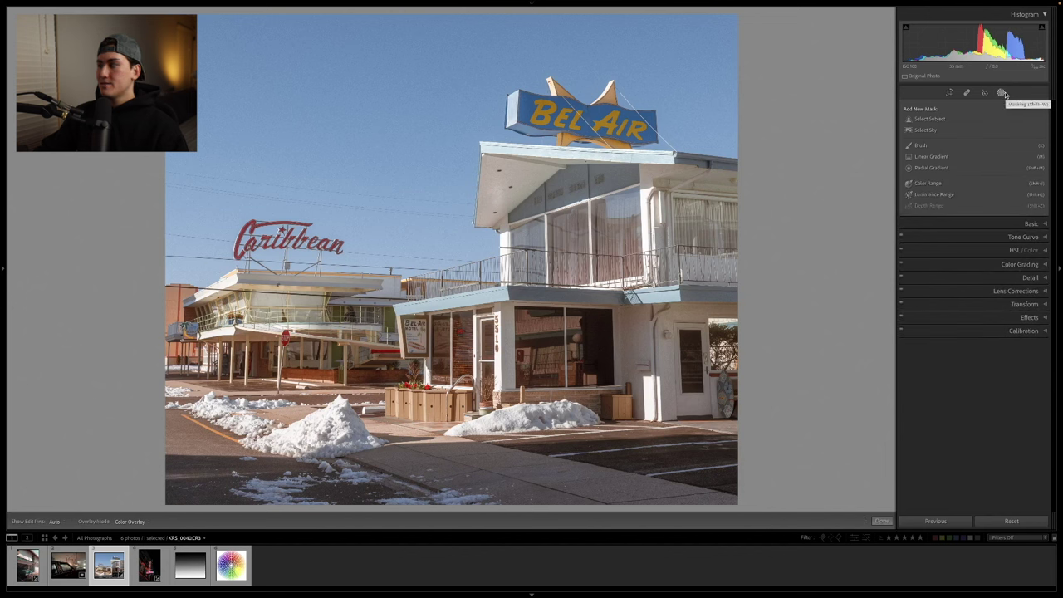
left_click(939, 158)
left_click_drag(454, 470, 455, 385)
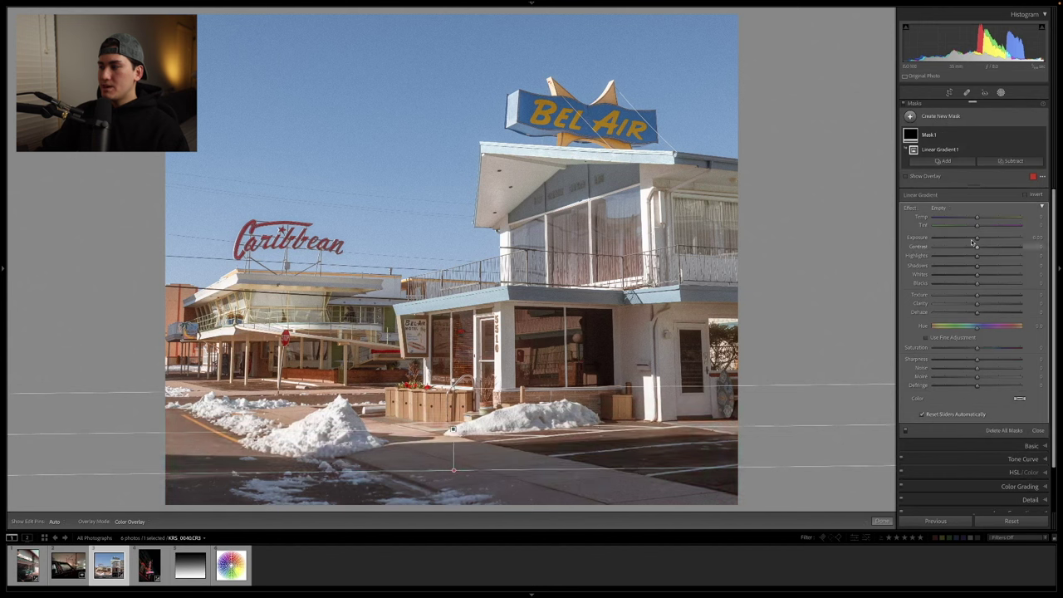
left_click_drag(978, 238, 972, 240)
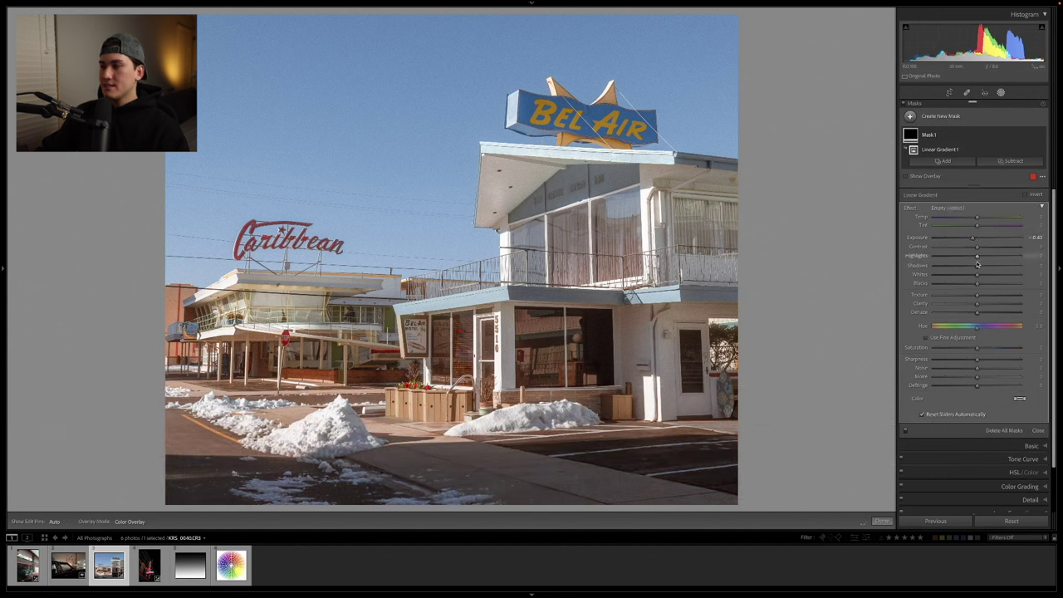
Step: Soften the Bel Air photo with Clarity at -33 and Dehaze at about -9, and set Whites to +8 and Blacks to -32
key("shift+w")
left_click(969, 272)
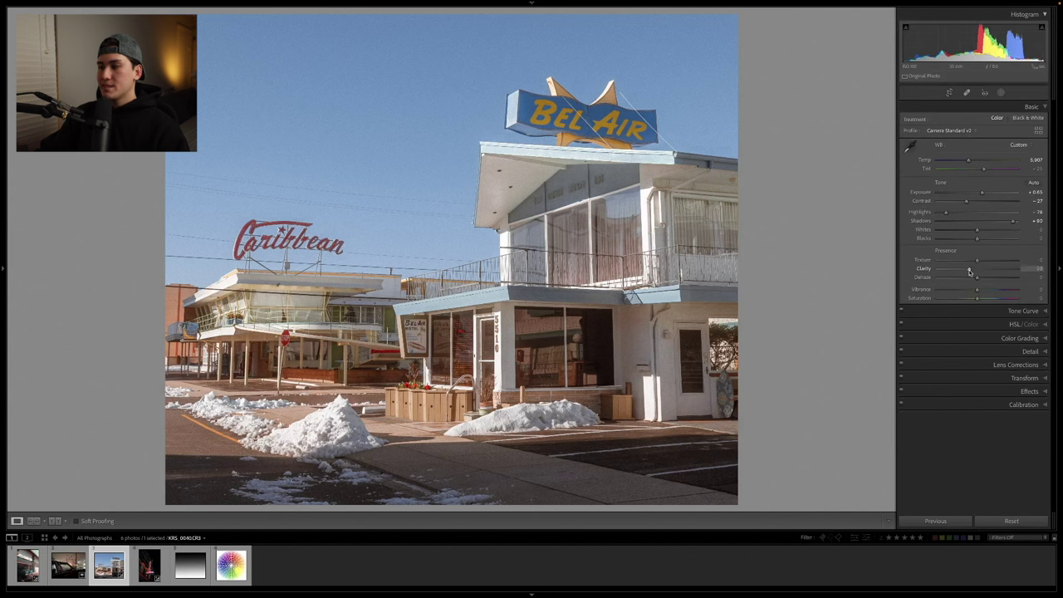
left_click_drag(977, 281, 979, 280)
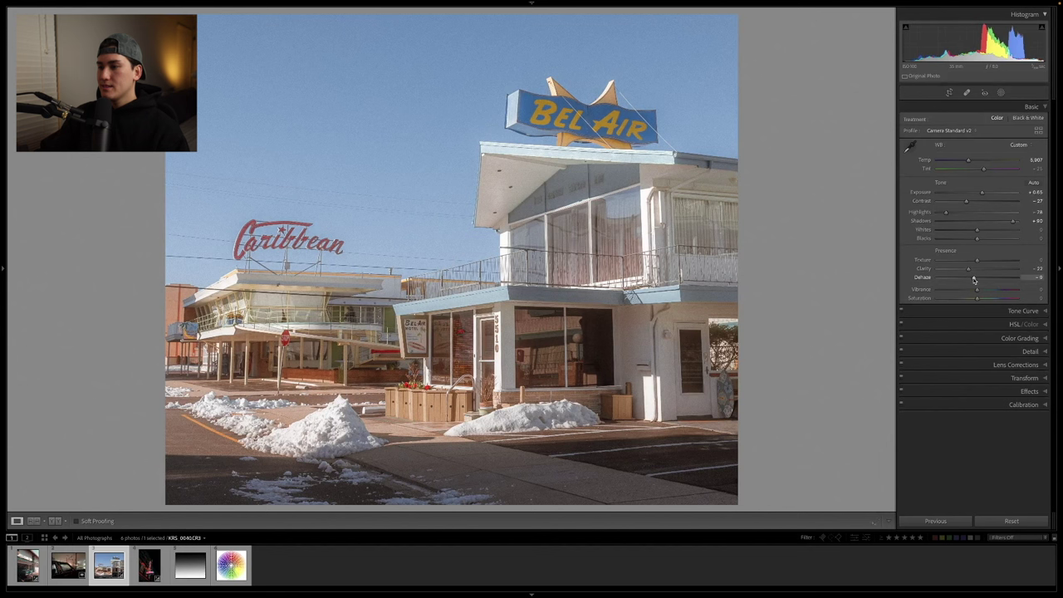
mouse_move(977, 240)
left_mouse_down()
mouse_move(964, 240)
mouse_move(981, 233)
left_mouse_up()
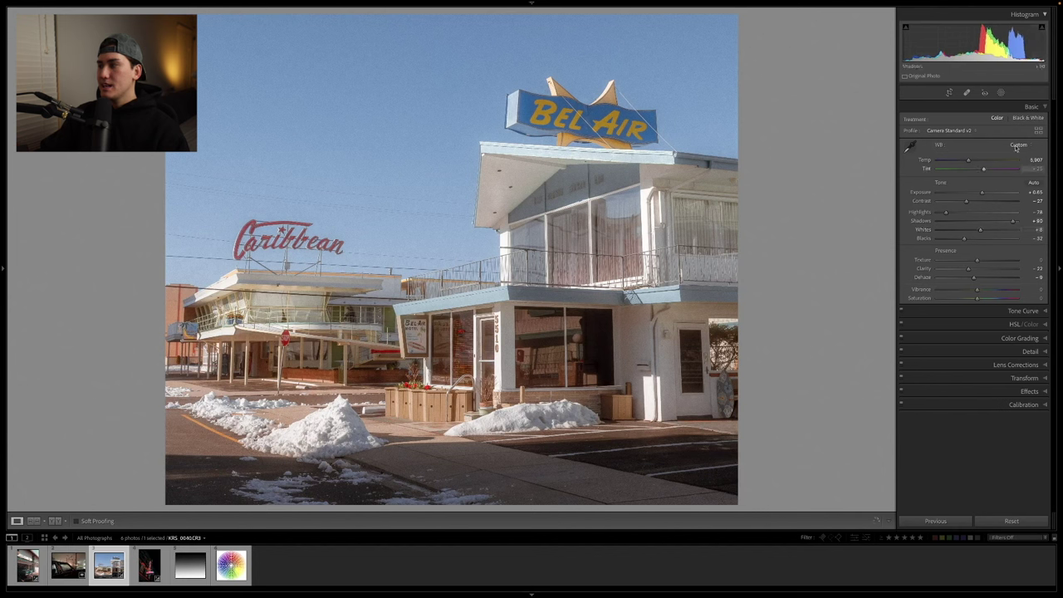
left_click(918, 107)
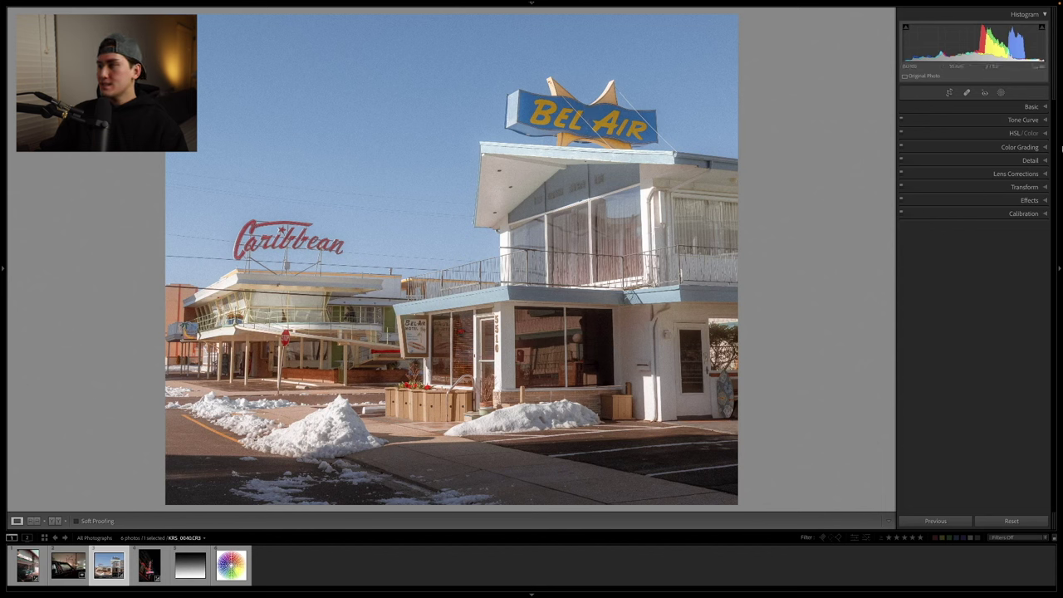
Step: Mute the distant building's greens with Green hue at about -46, Green saturation about -40 and Yellow saturation +40, and compare with the original
left_click(1038, 134)
left_click(906, 162)
mouse_move(373, 316)
left_mouse_down()
mouse_move(372, 292)
mouse_move(372, 326)
left_mouse_up()
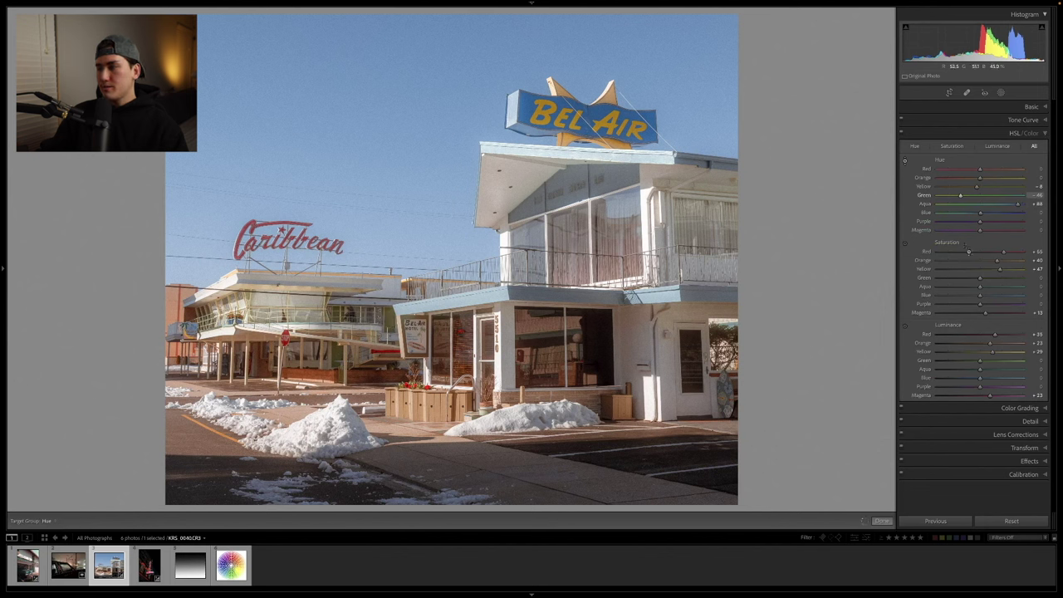
left_click(907, 245)
left_click_drag(417, 323, 394, 331)
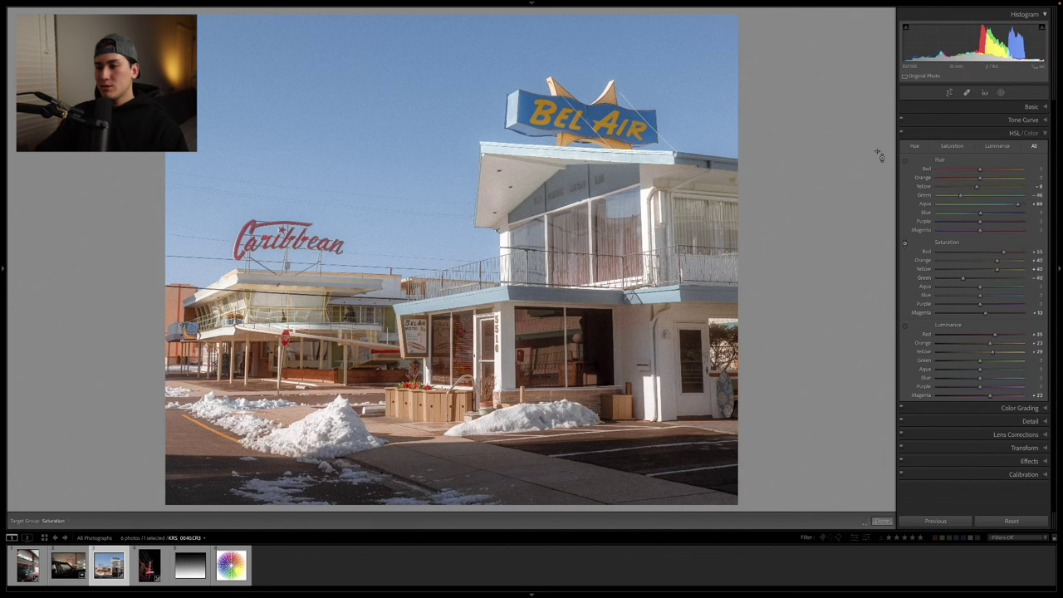
key("backslash")
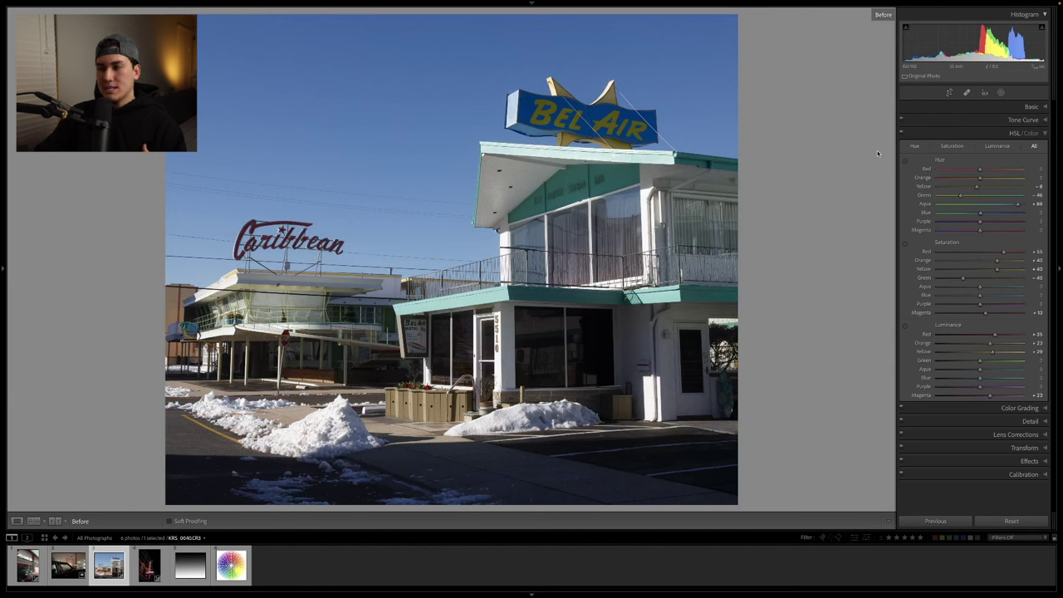
key("backslash")
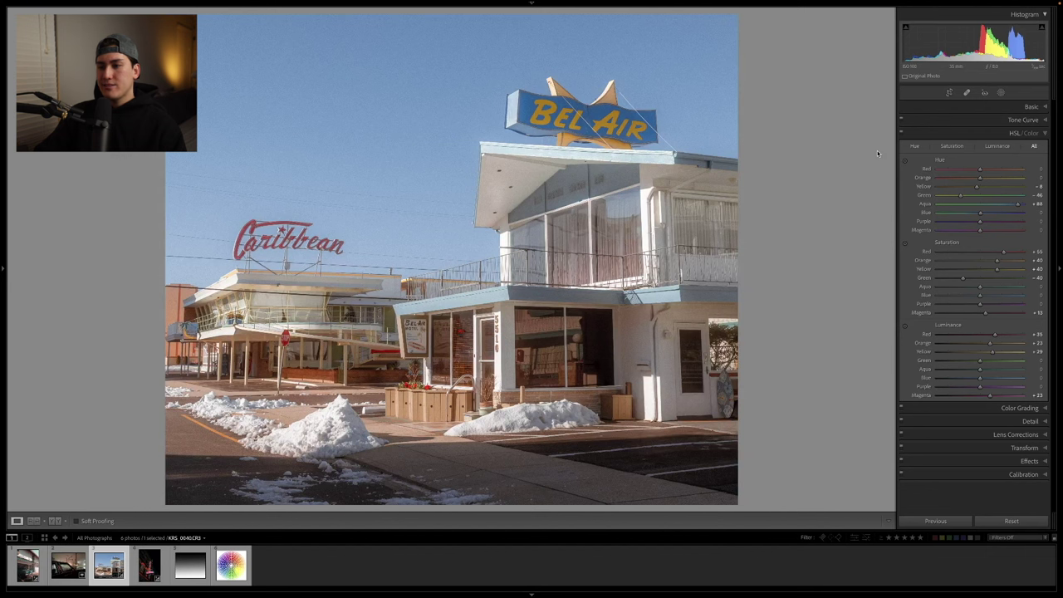